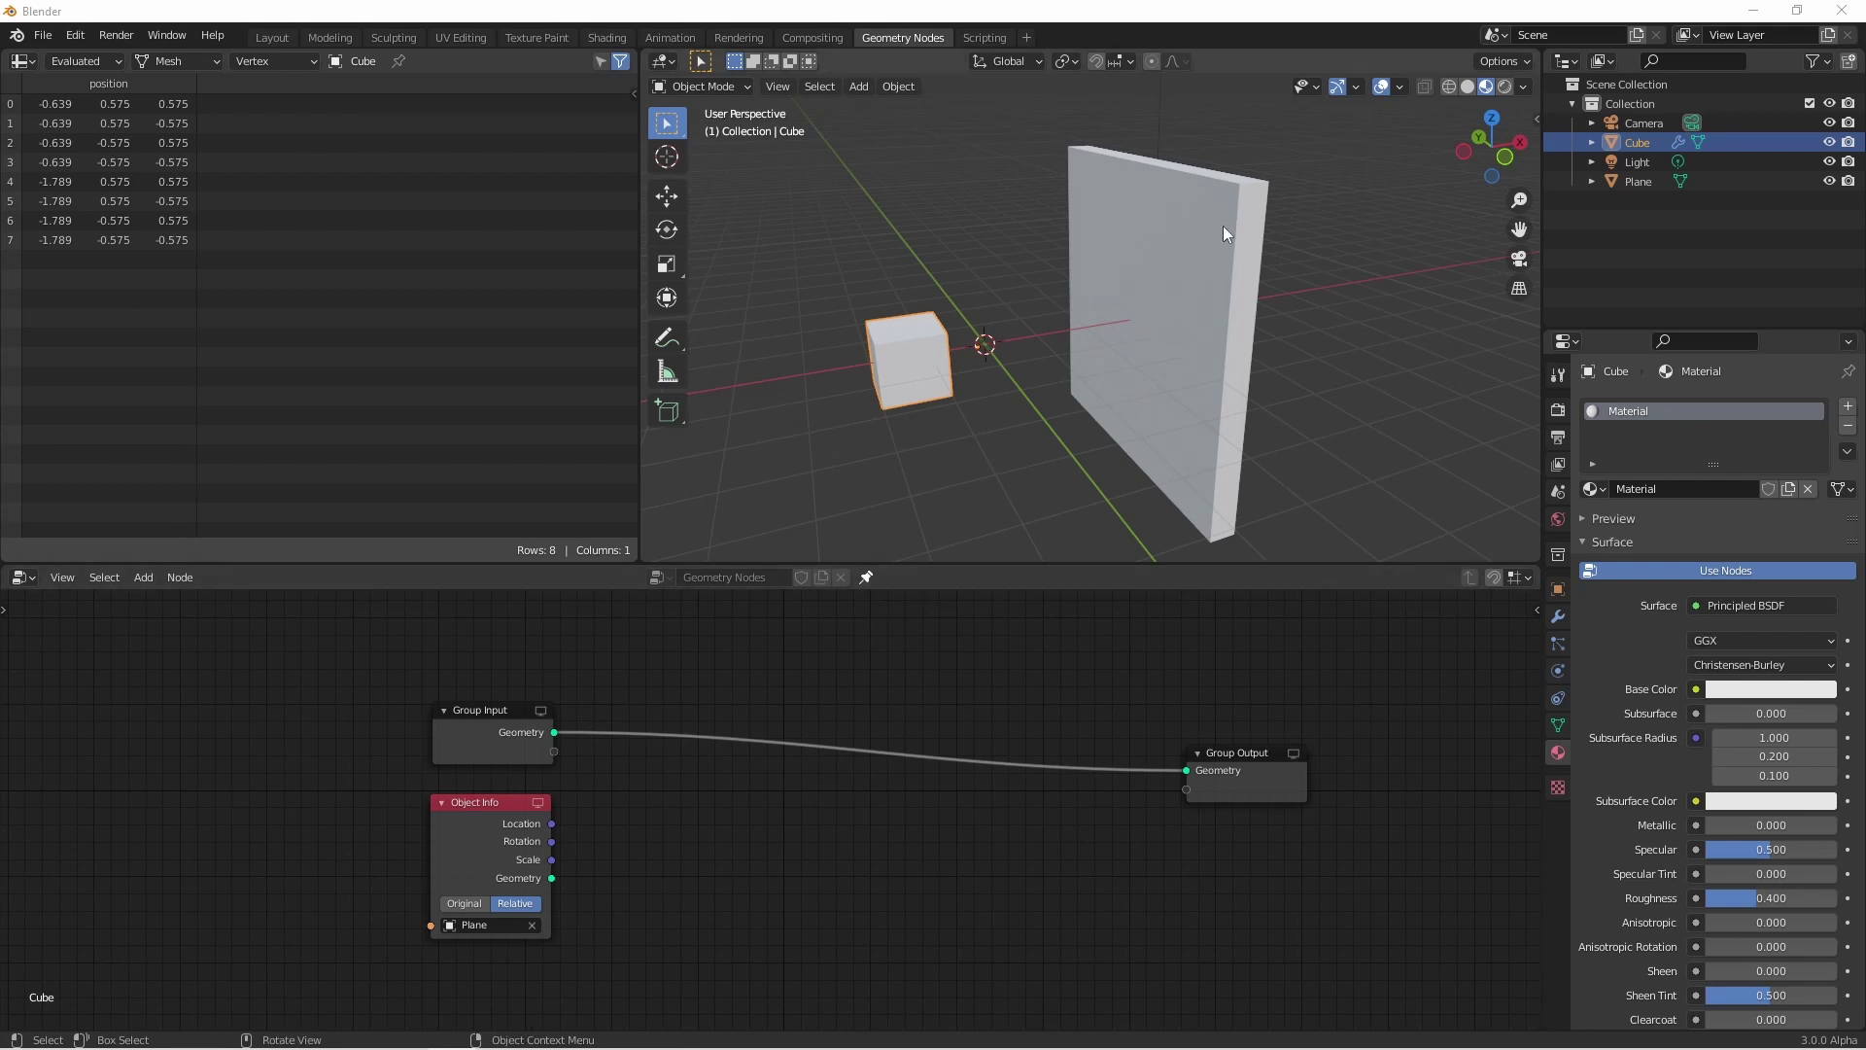
- Add a Raycast node on the geometry link between Group Input and Group Output
mouse_move(464, 825)
mouse_down()
mouse_move(443, 826)
mouse_move(468, 826)
mouse_up()
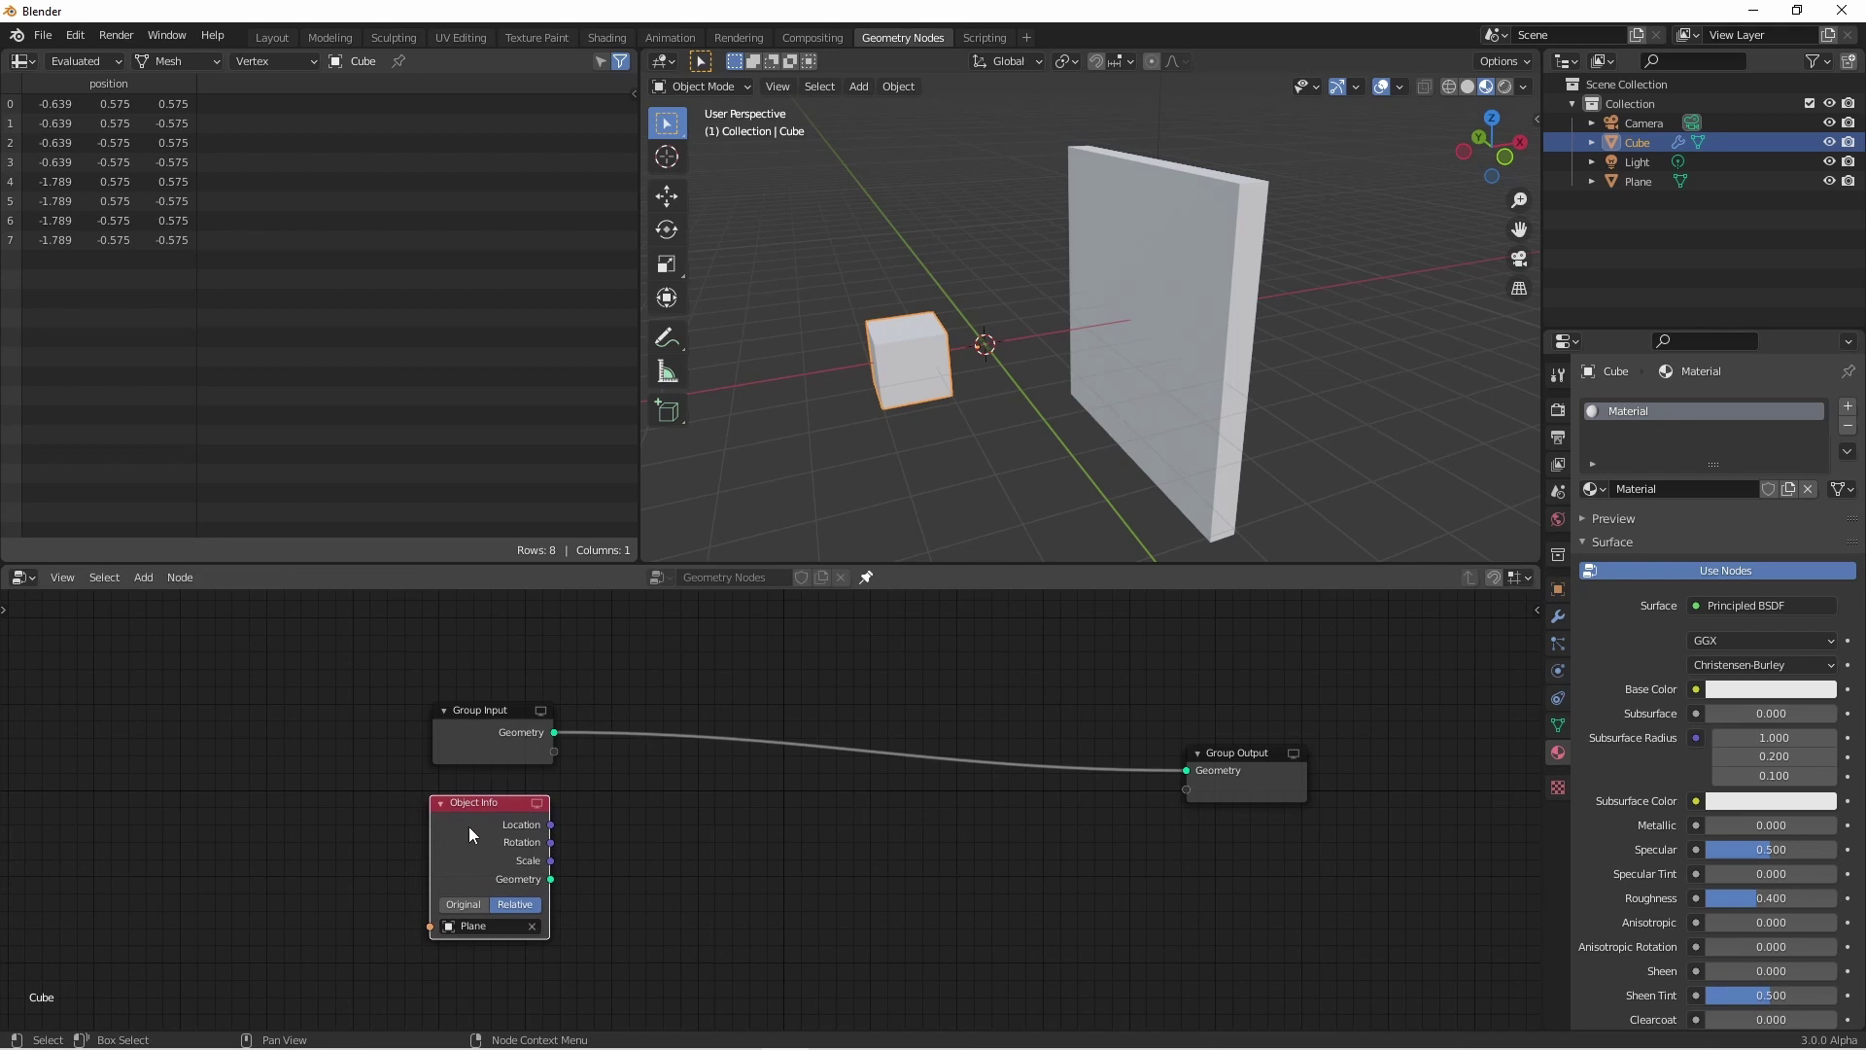
key(shift+a)
mouse_move(865, 698)
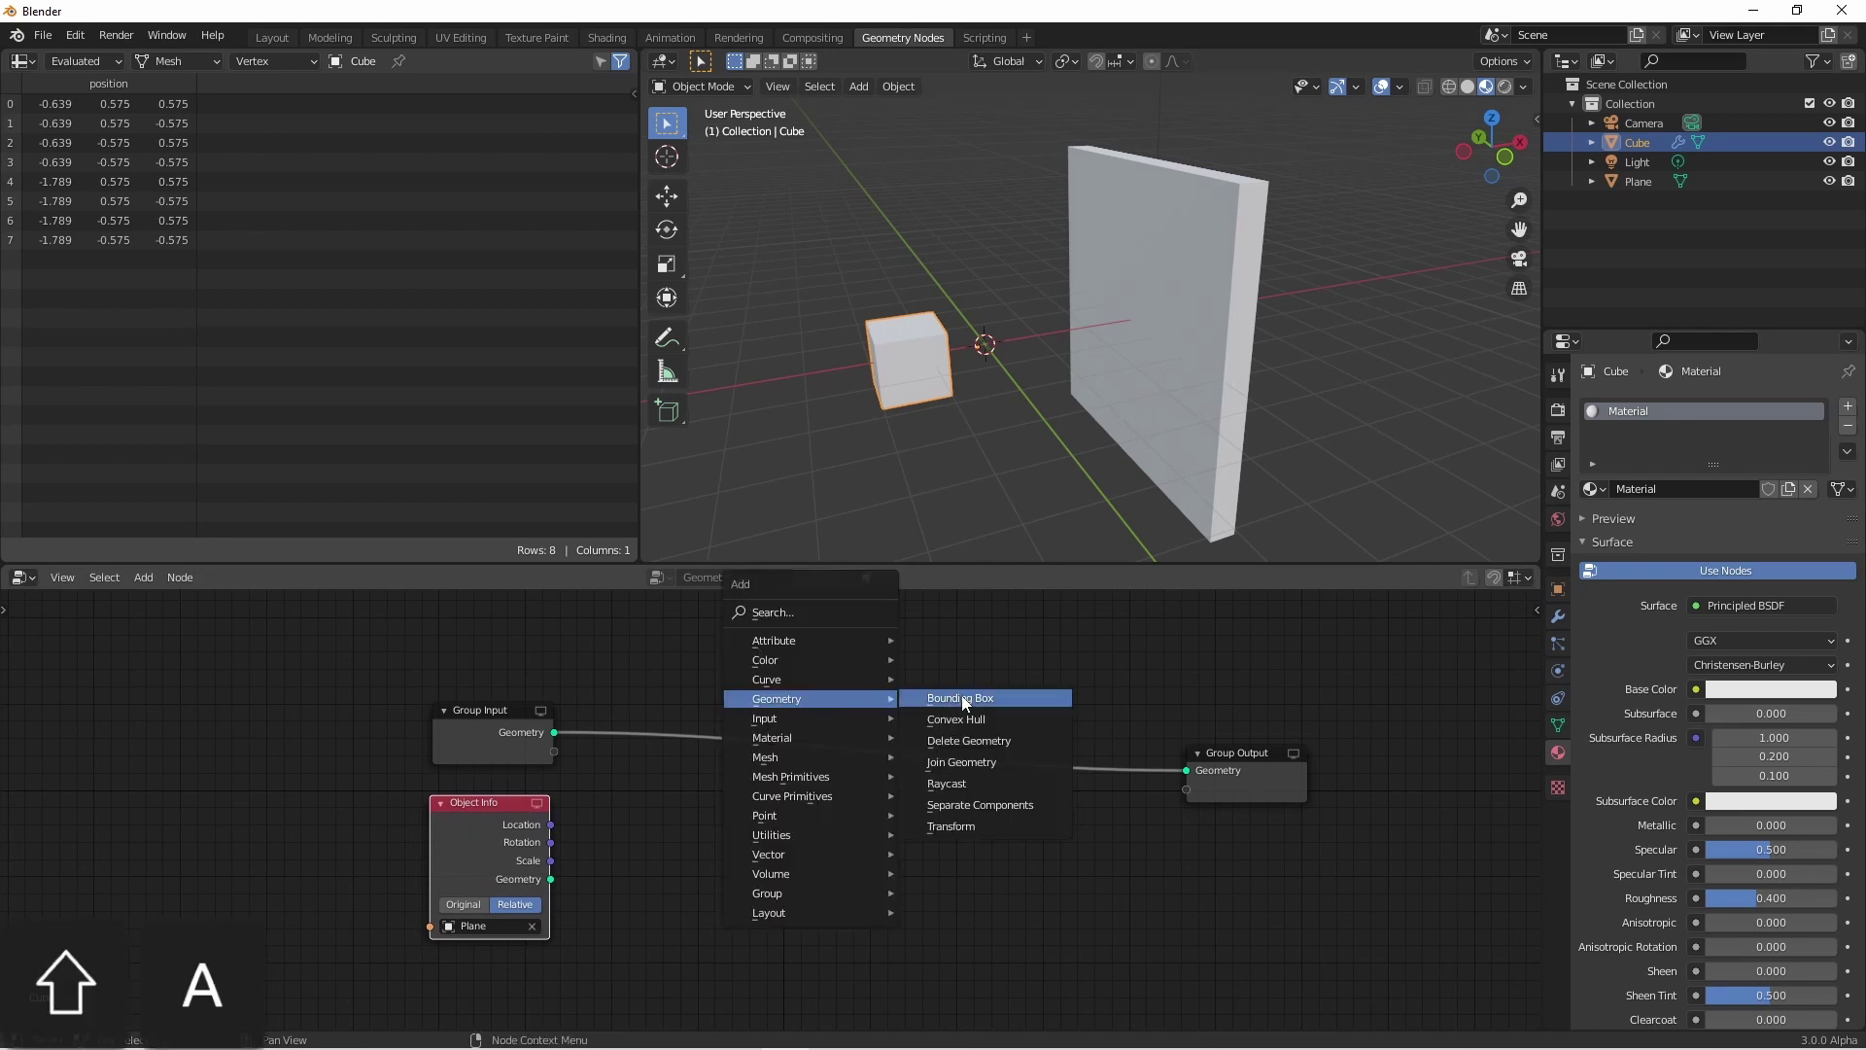
click(1014, 782)
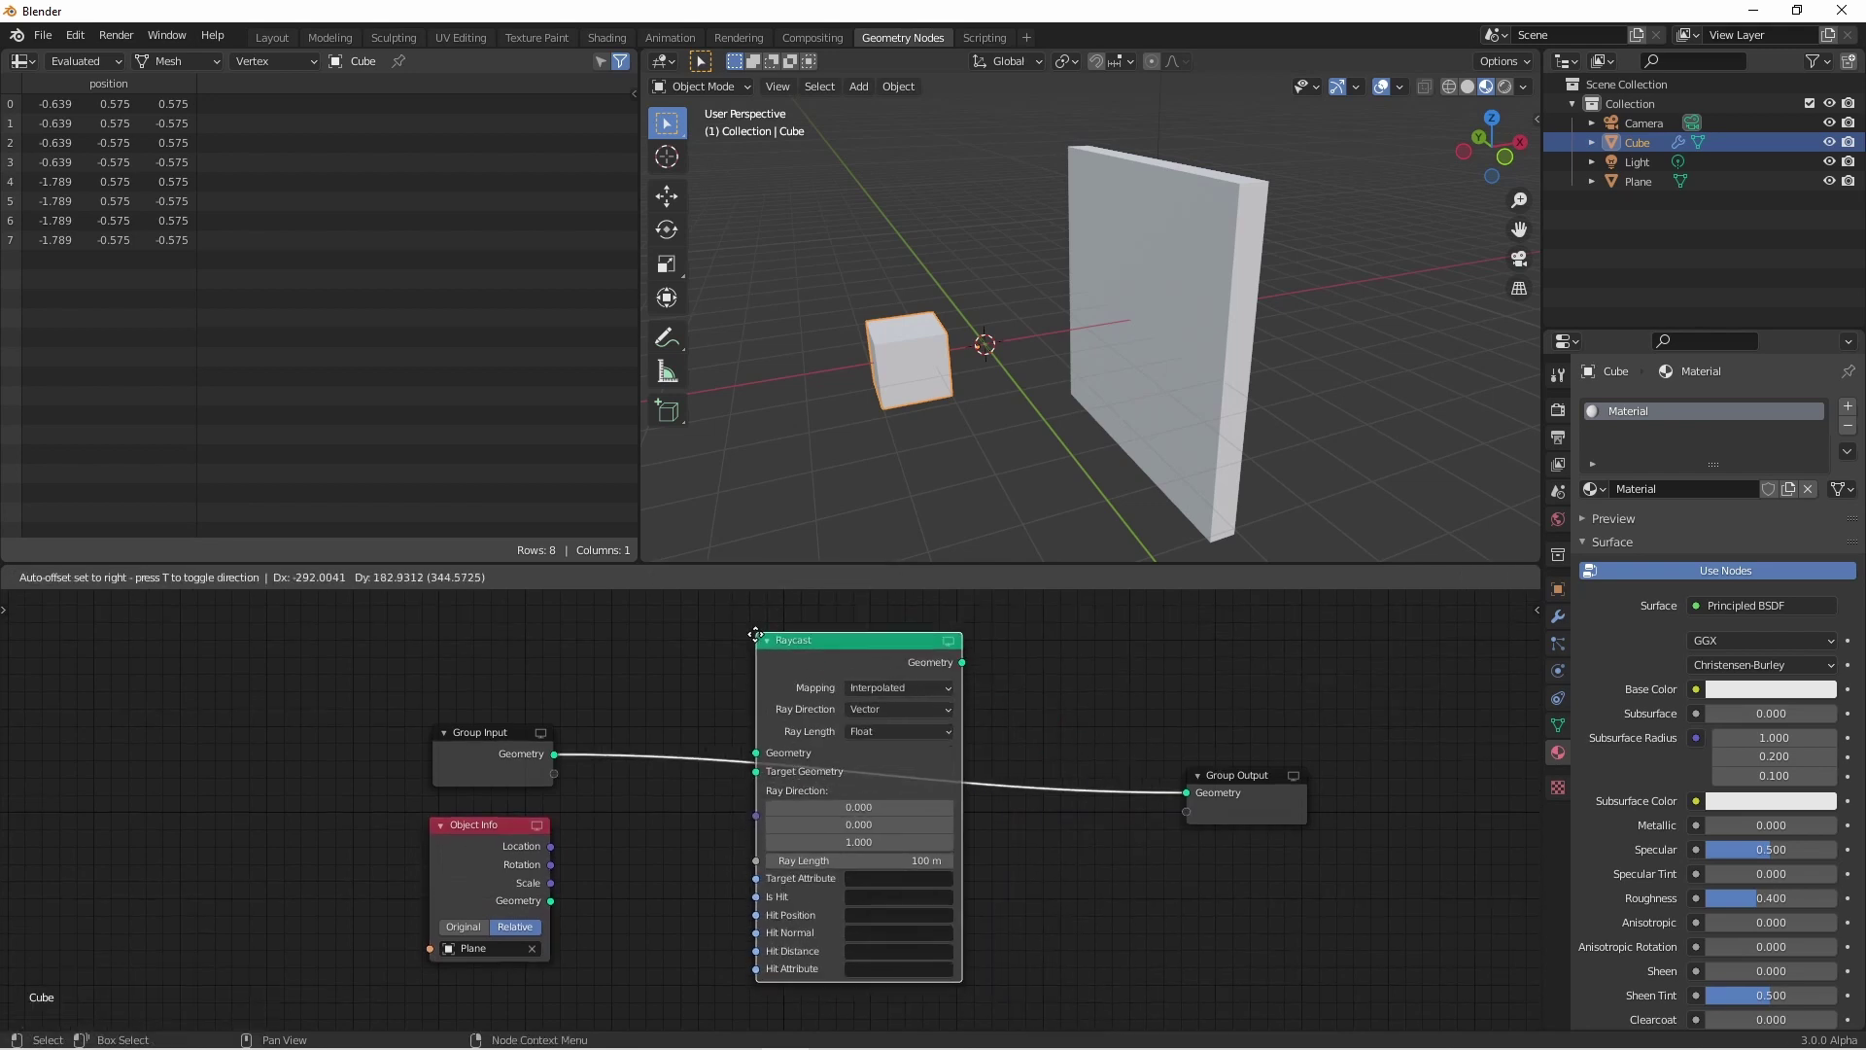
click(760, 740)
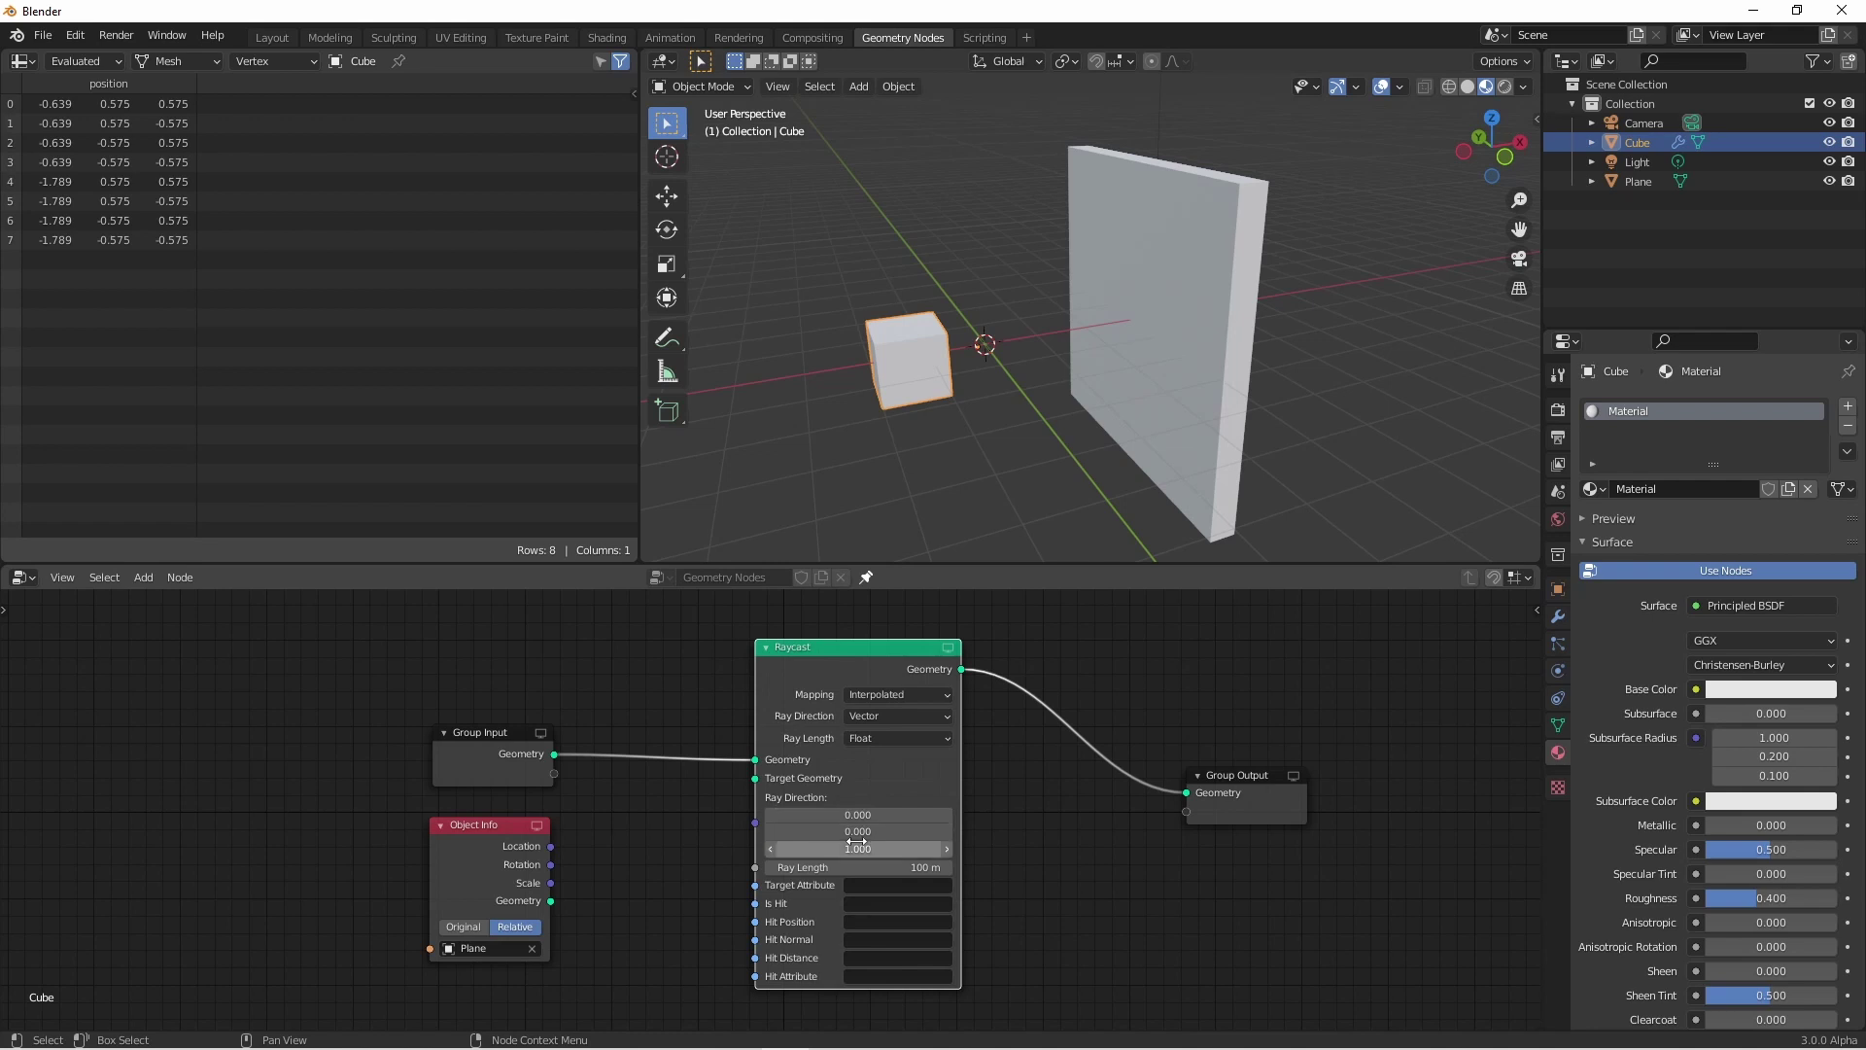
- Review the Raycast node's Ray Direction types, and try the Attribute type for Ray Length before restoring Float
click(884, 715)
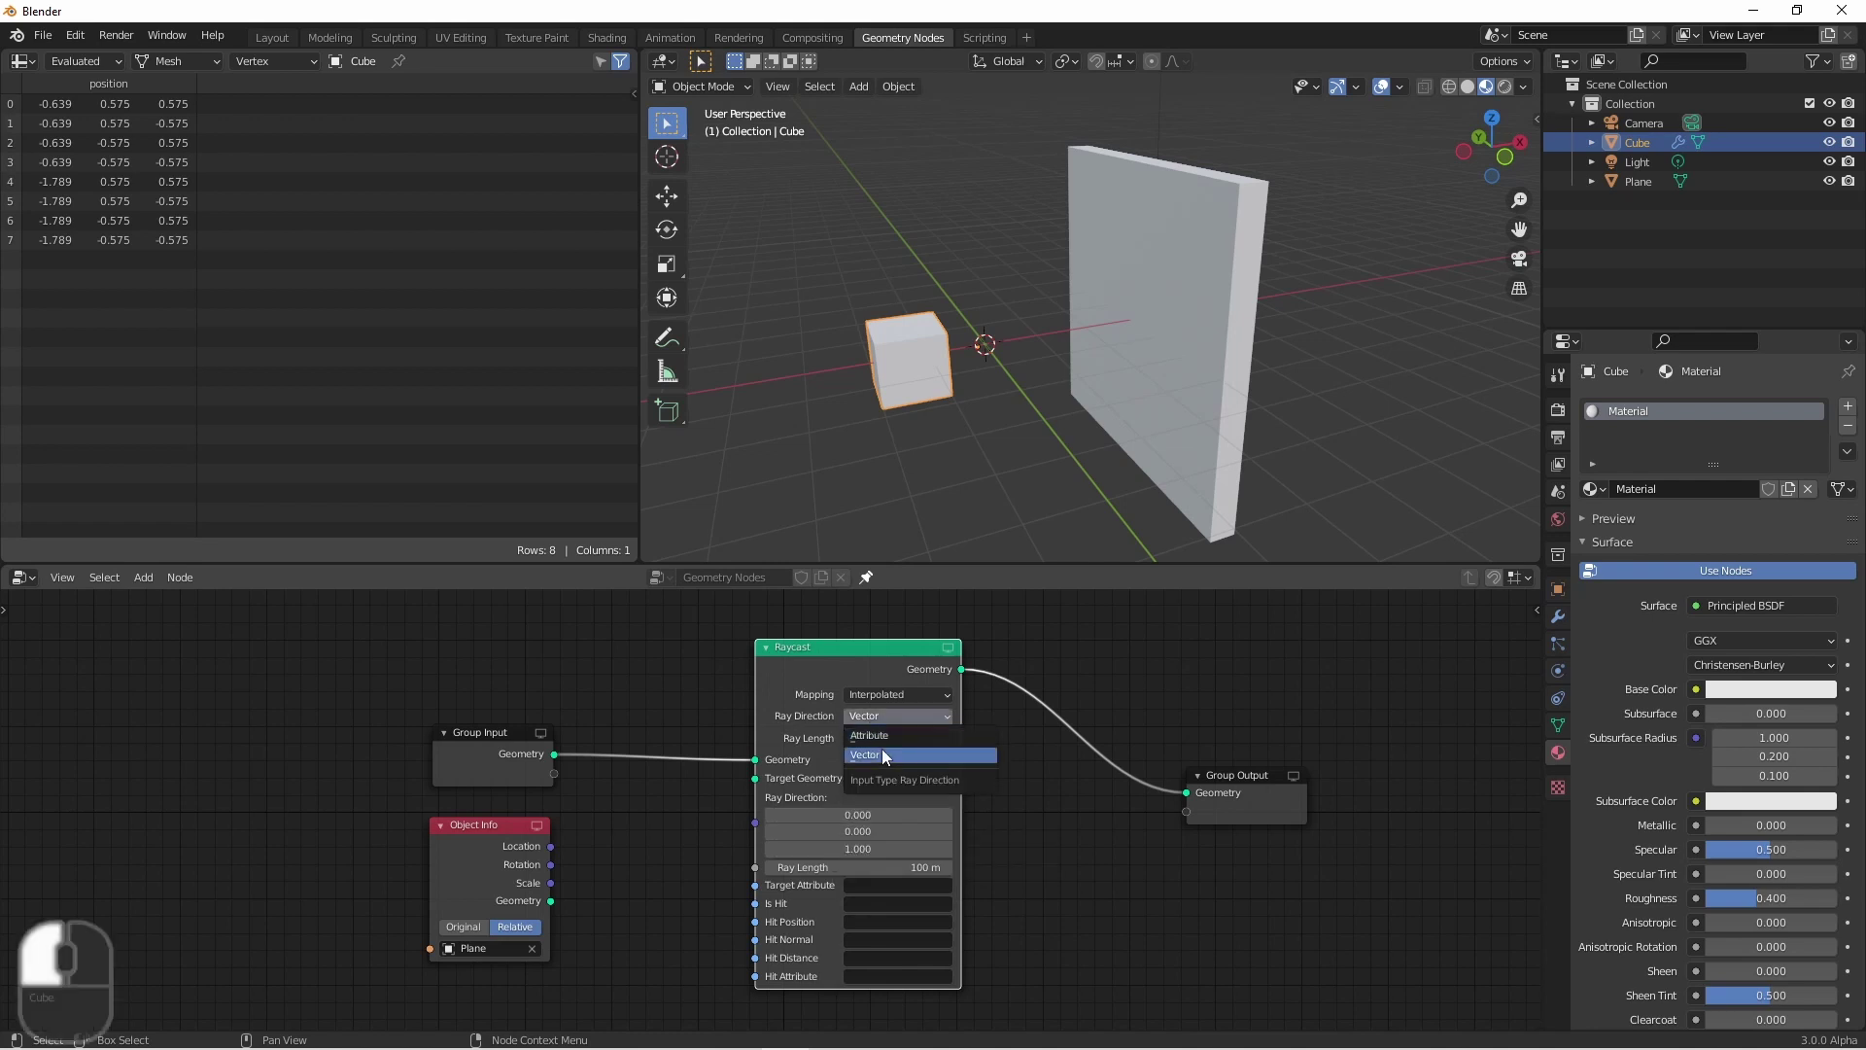
click(883, 754)
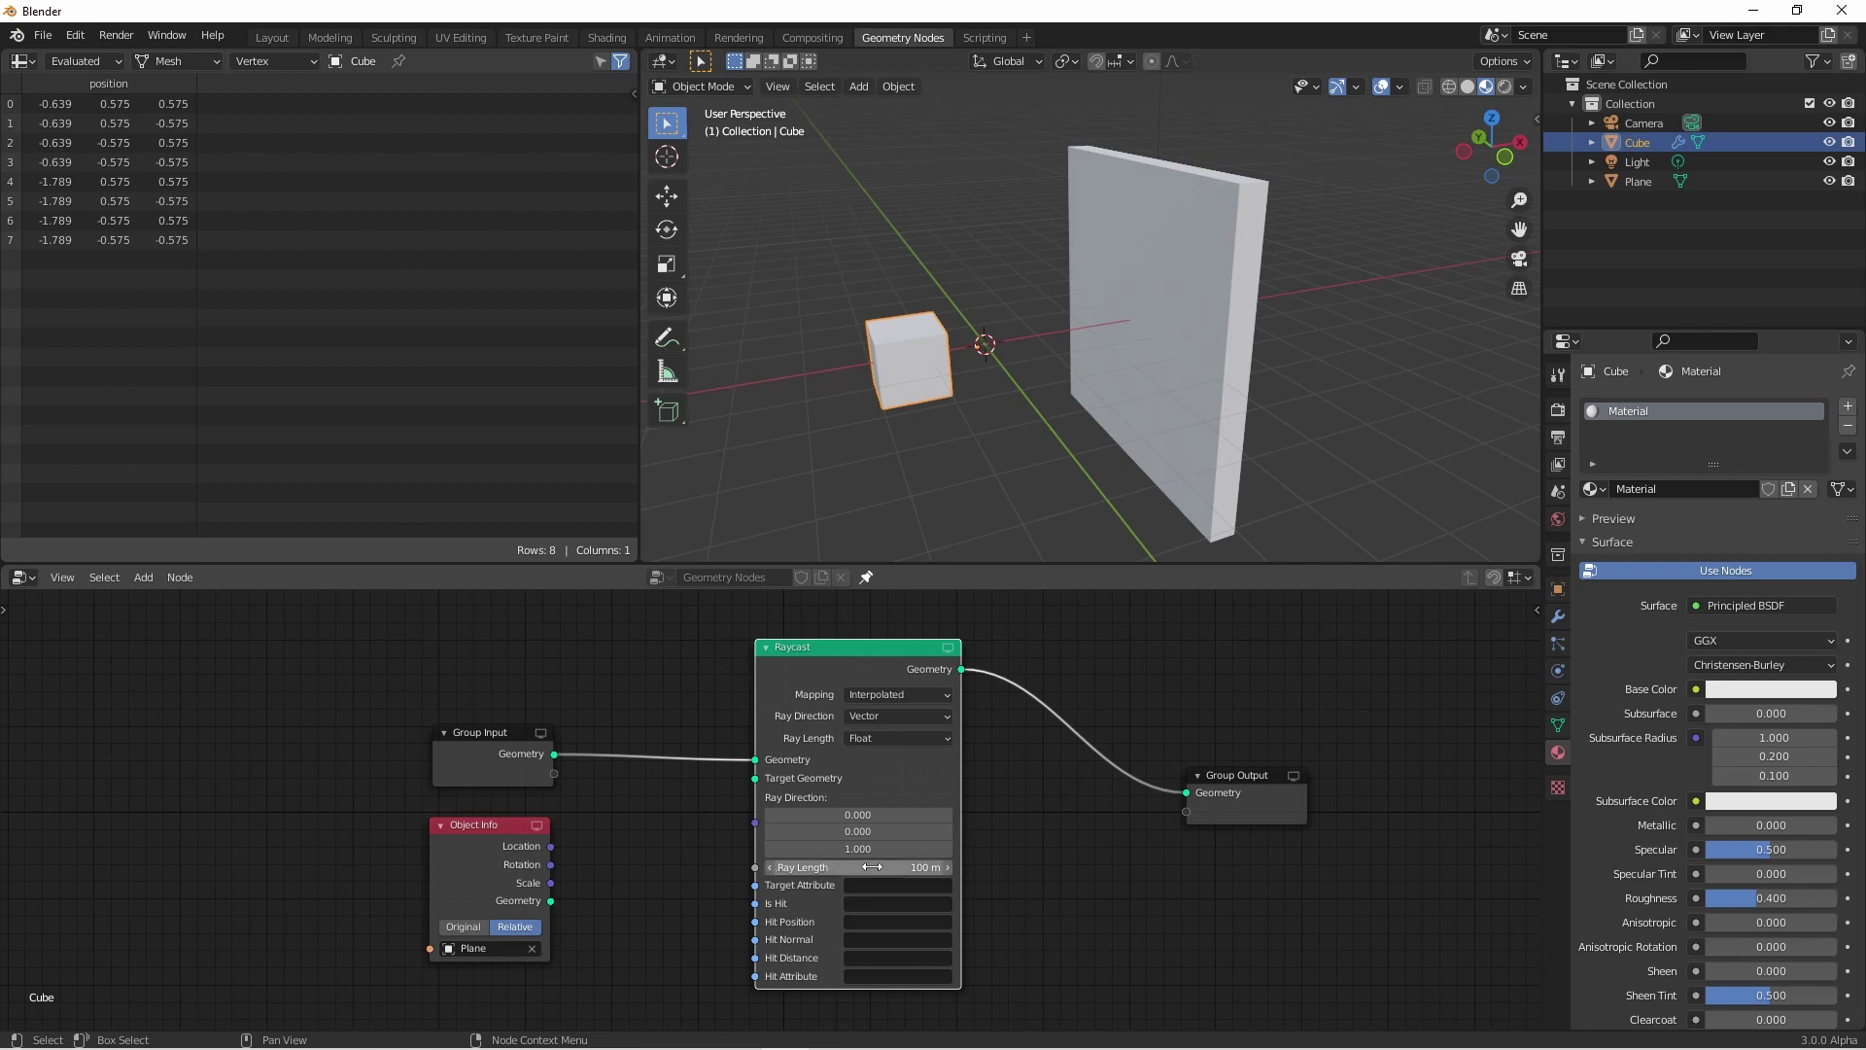
click(904, 745)
click(859, 738)
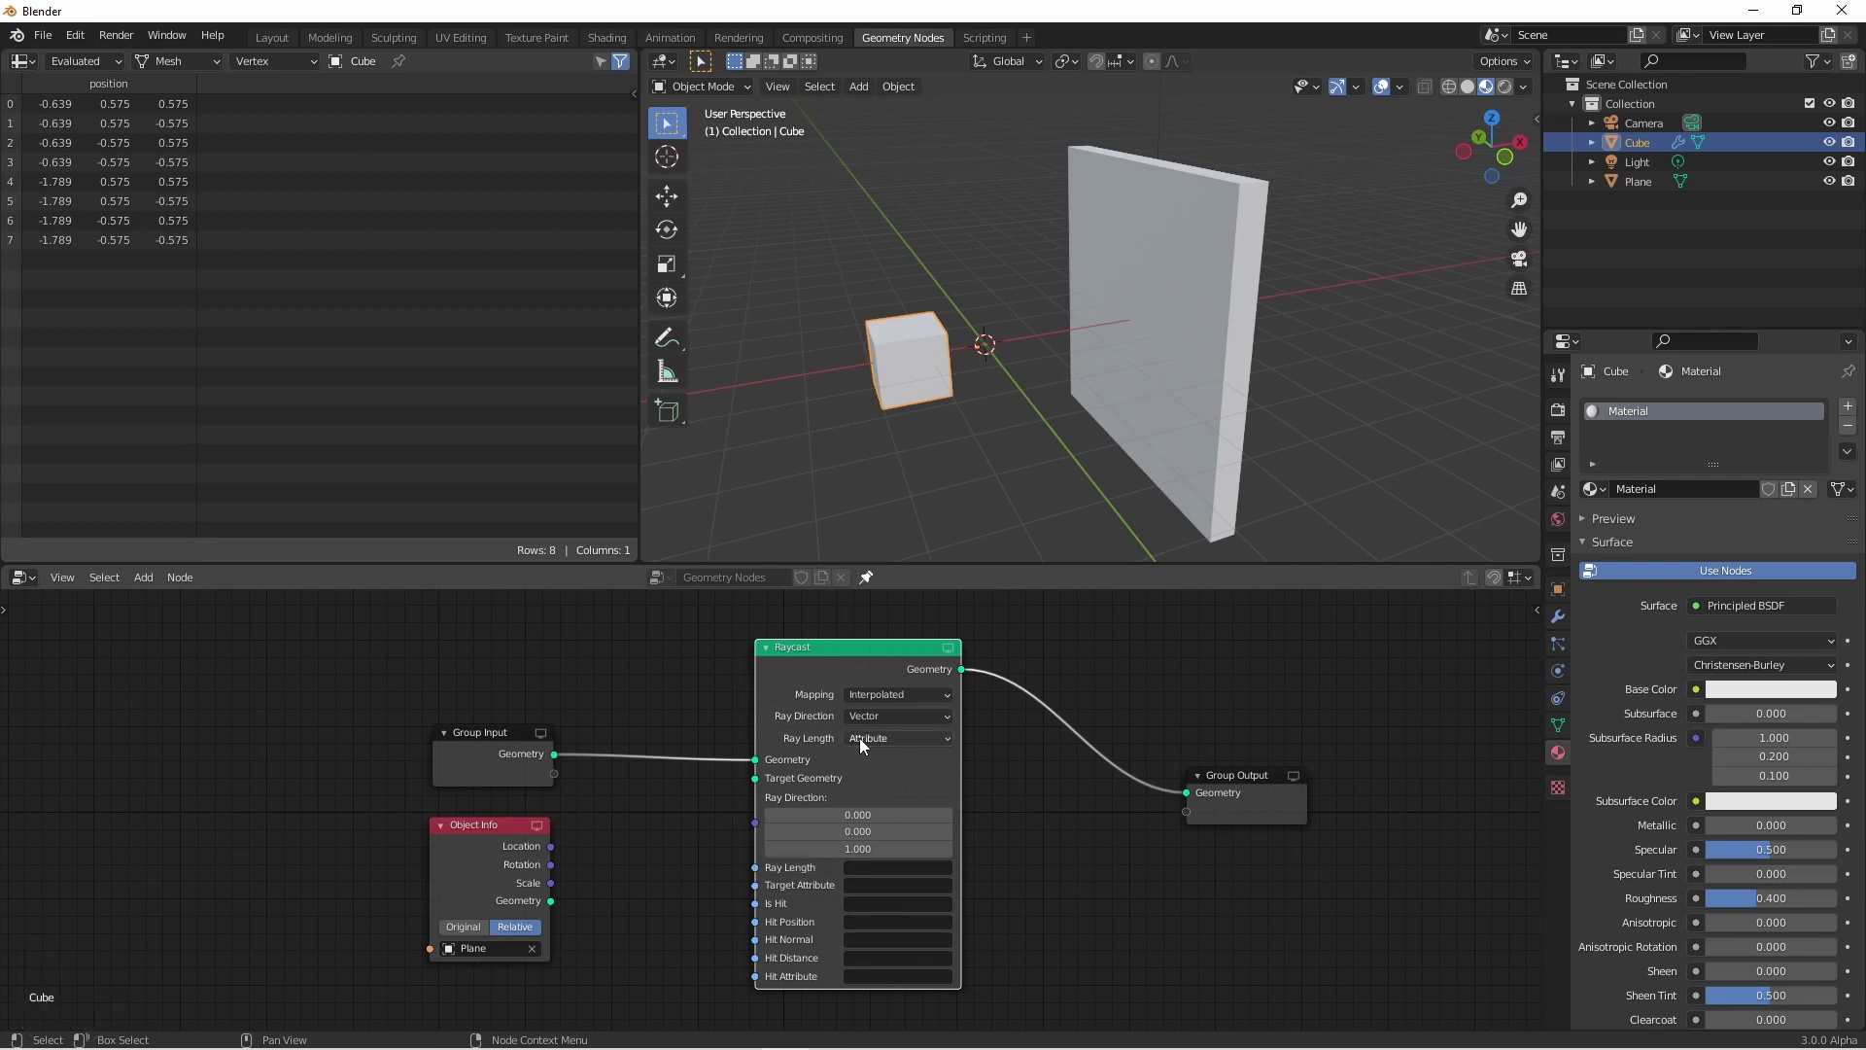
click(860, 738)
click(872, 772)
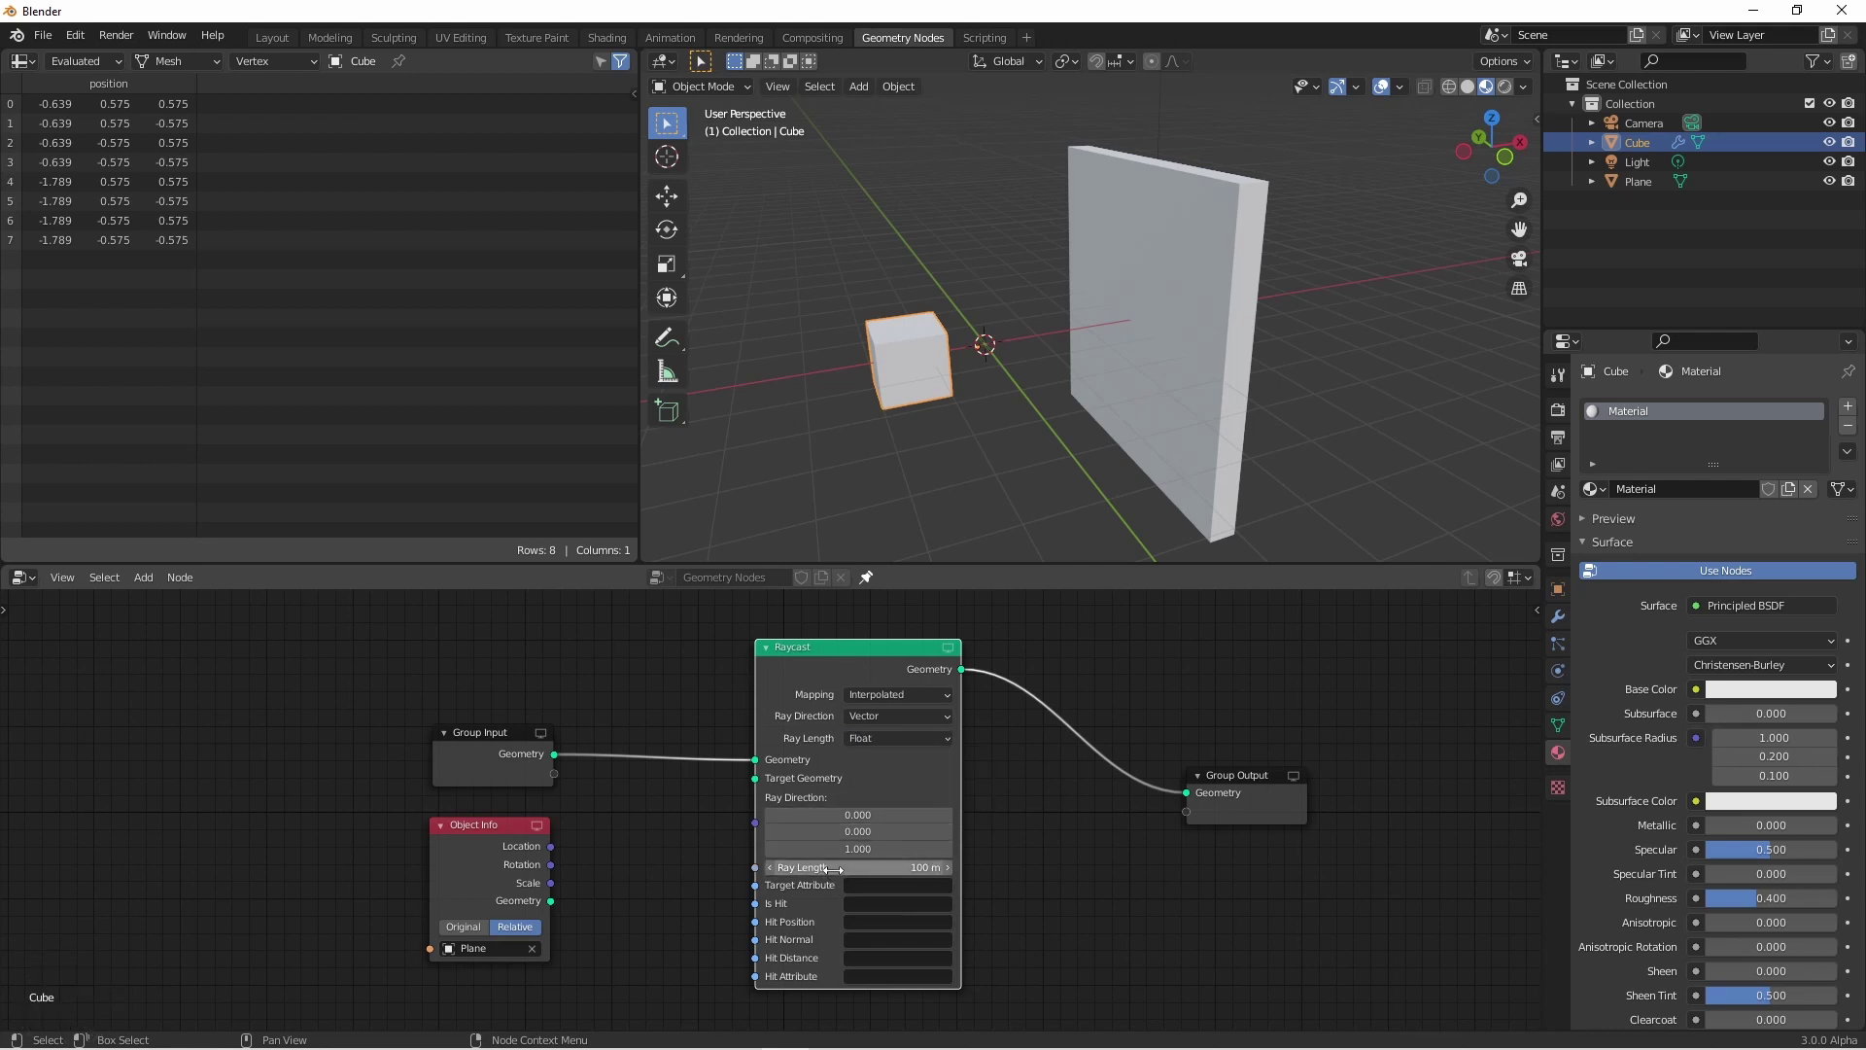
- Move the Group Input node slightly up and connect Object Info's Geometry output to Raycast's Target Geometry
drag(480, 732, 490, 705)
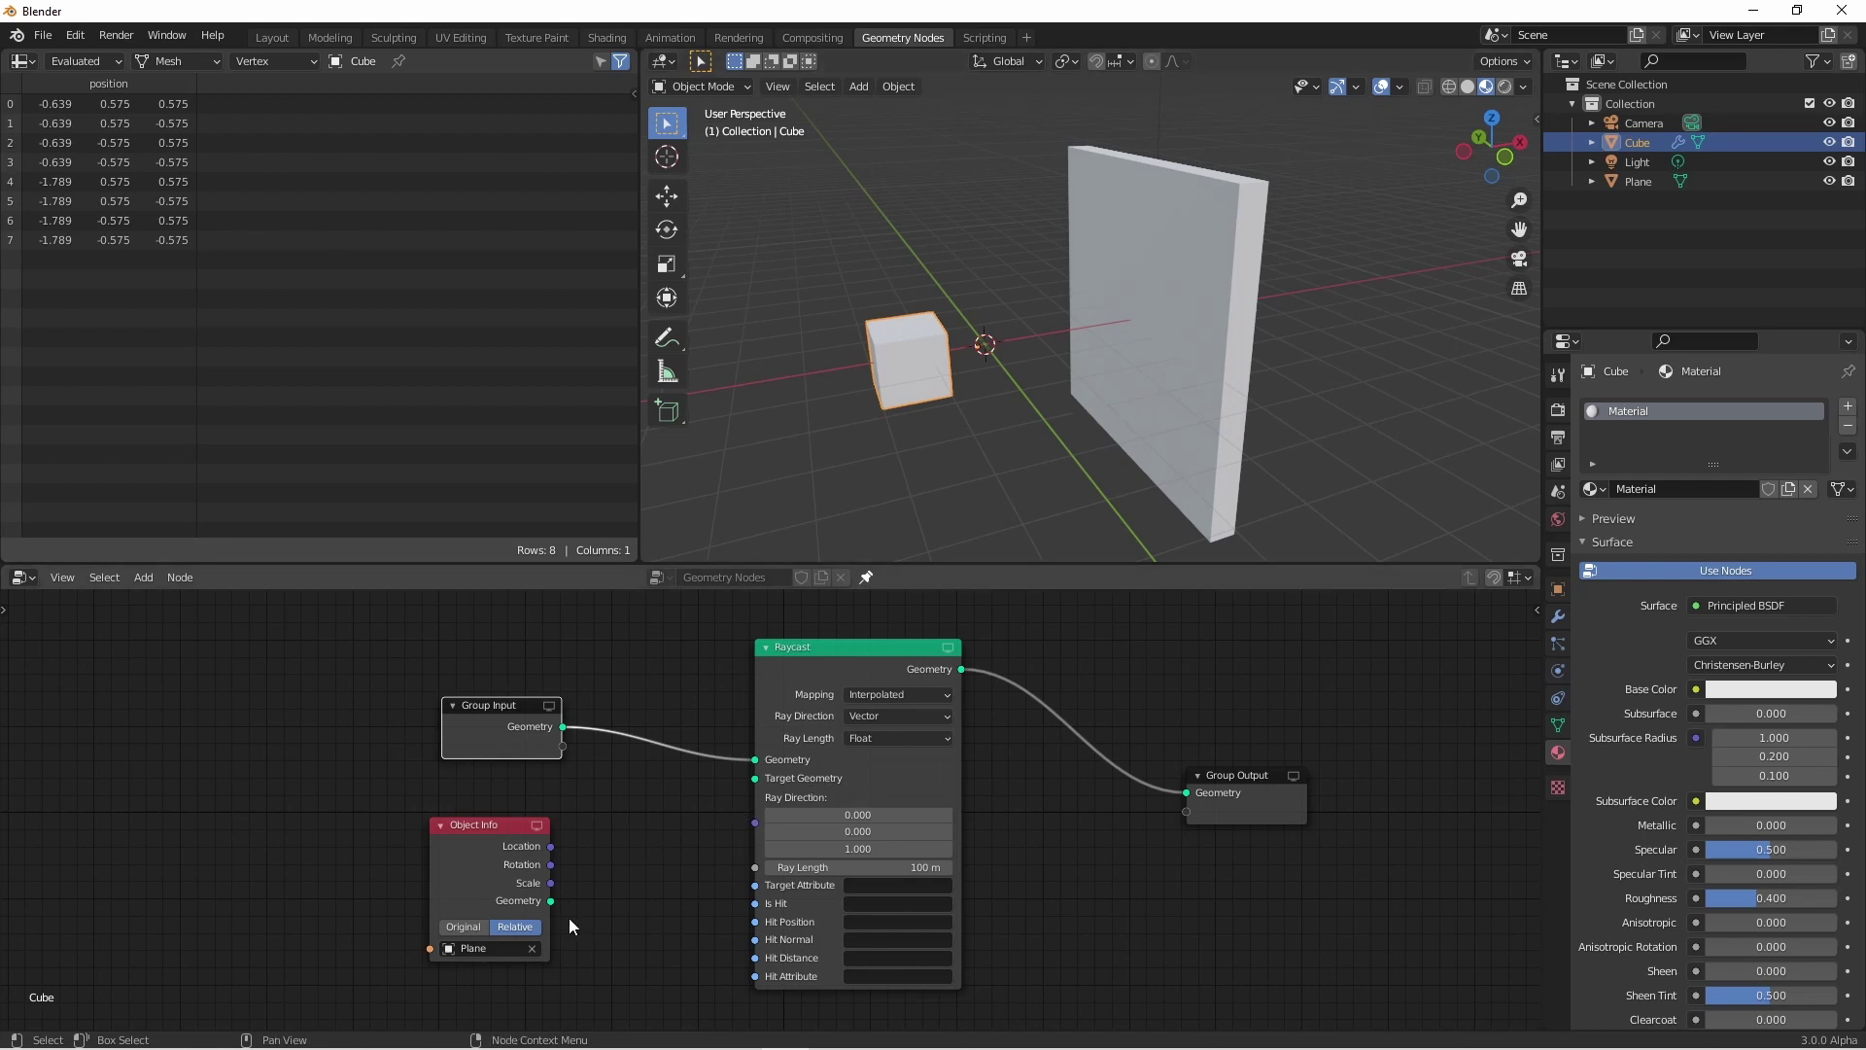
drag(550, 901, 754, 778)
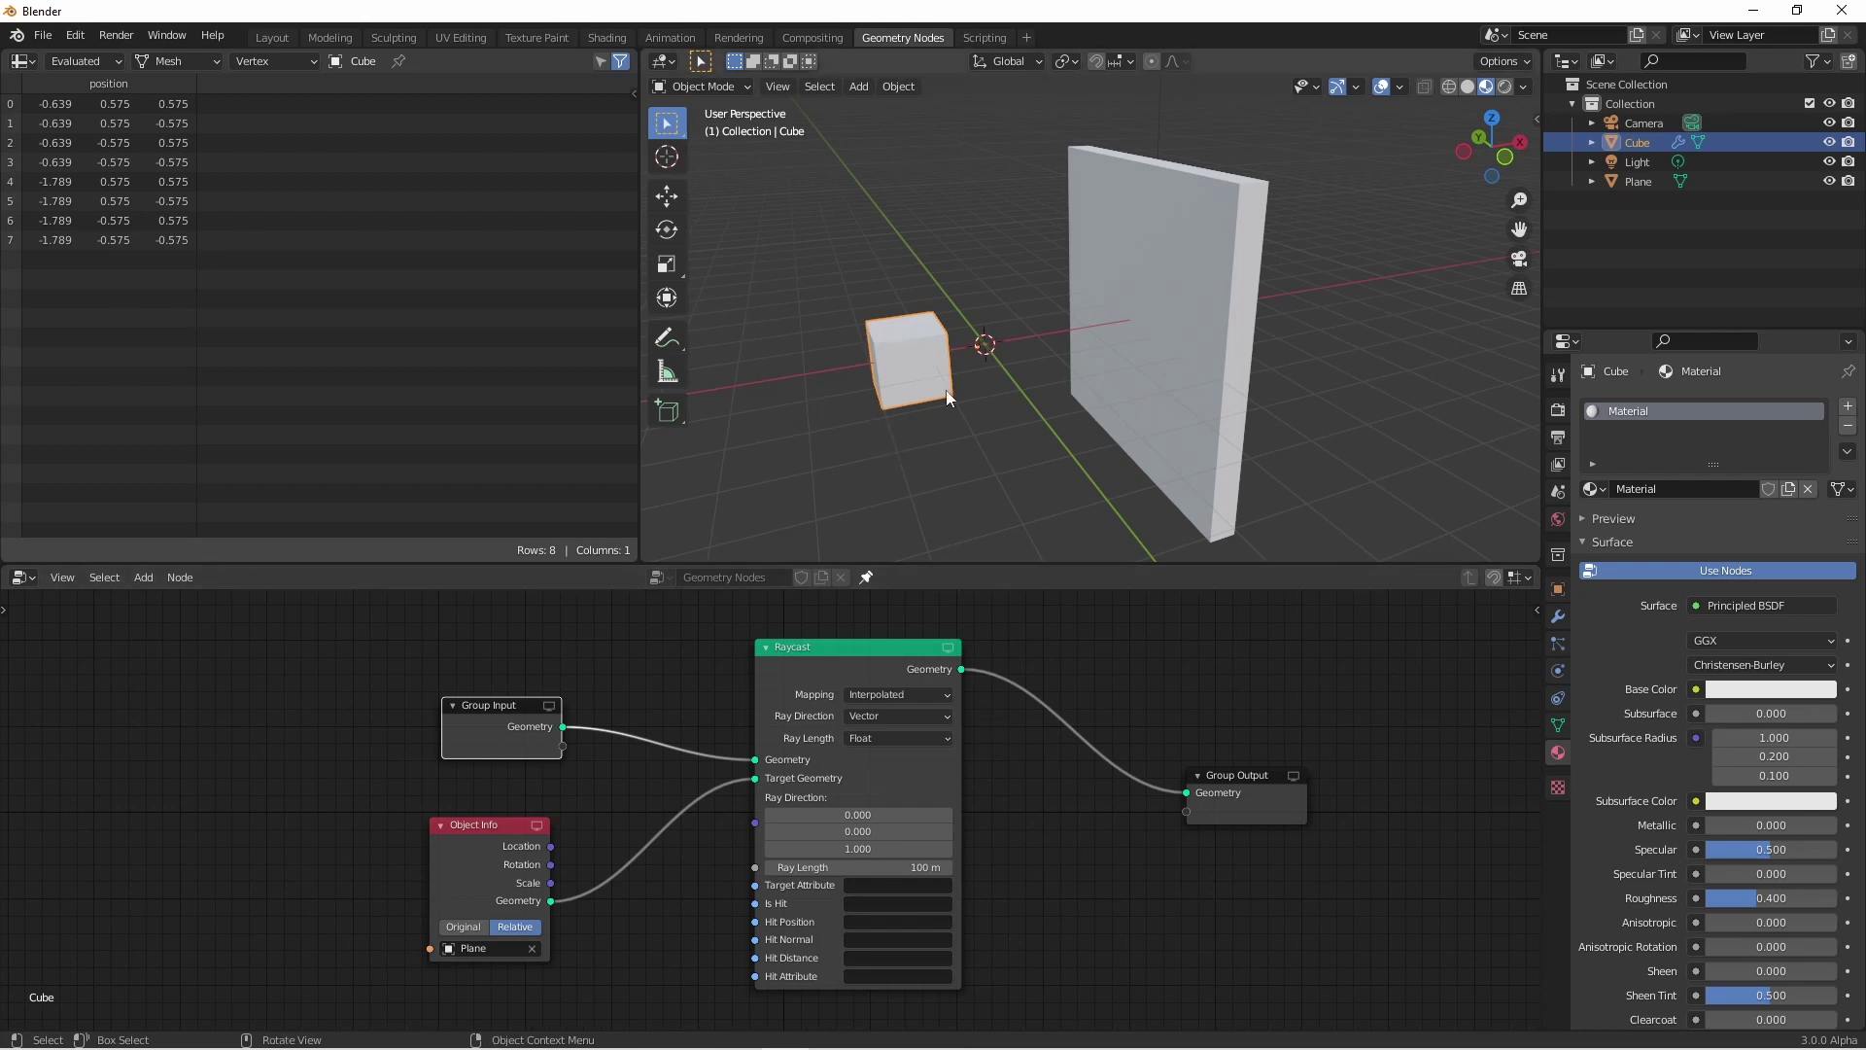
- View the scene from the front and set the Raycast ray direction to 1, 0, 0
alt+middle_drag(946, 389, 1095, 237)
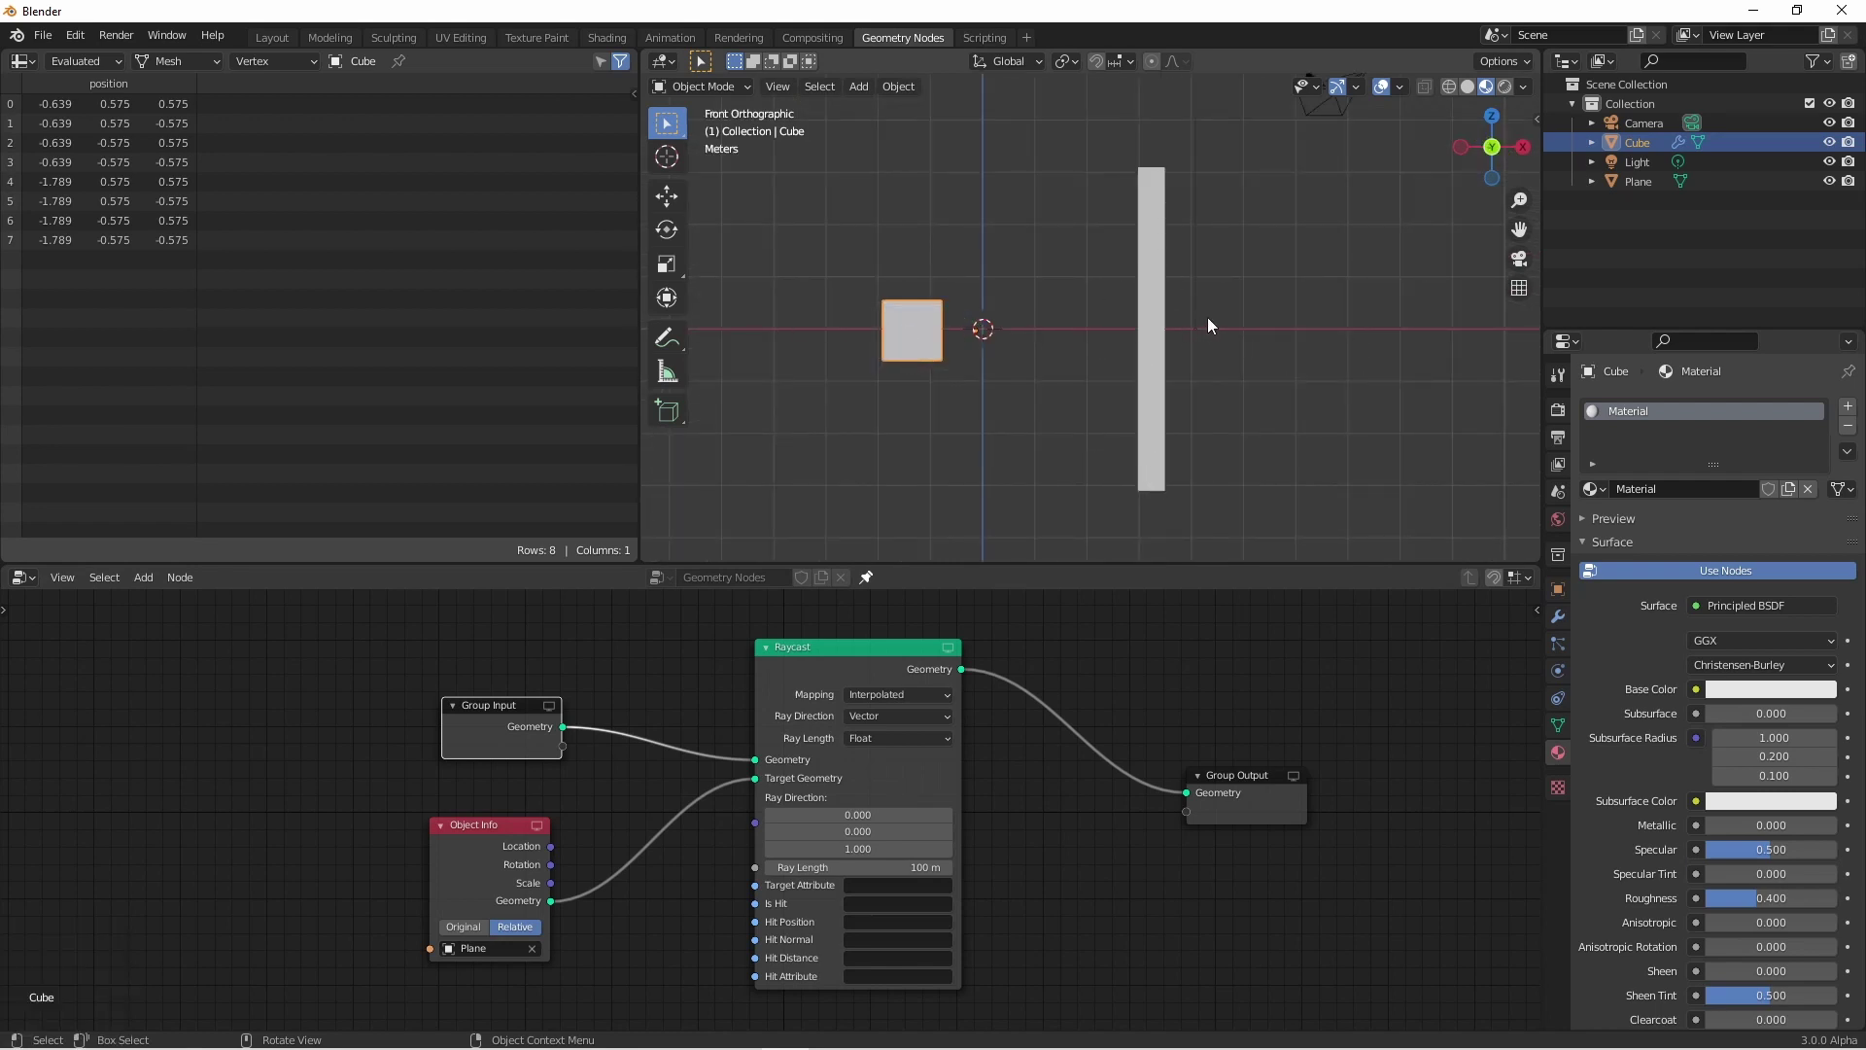
key(Return)
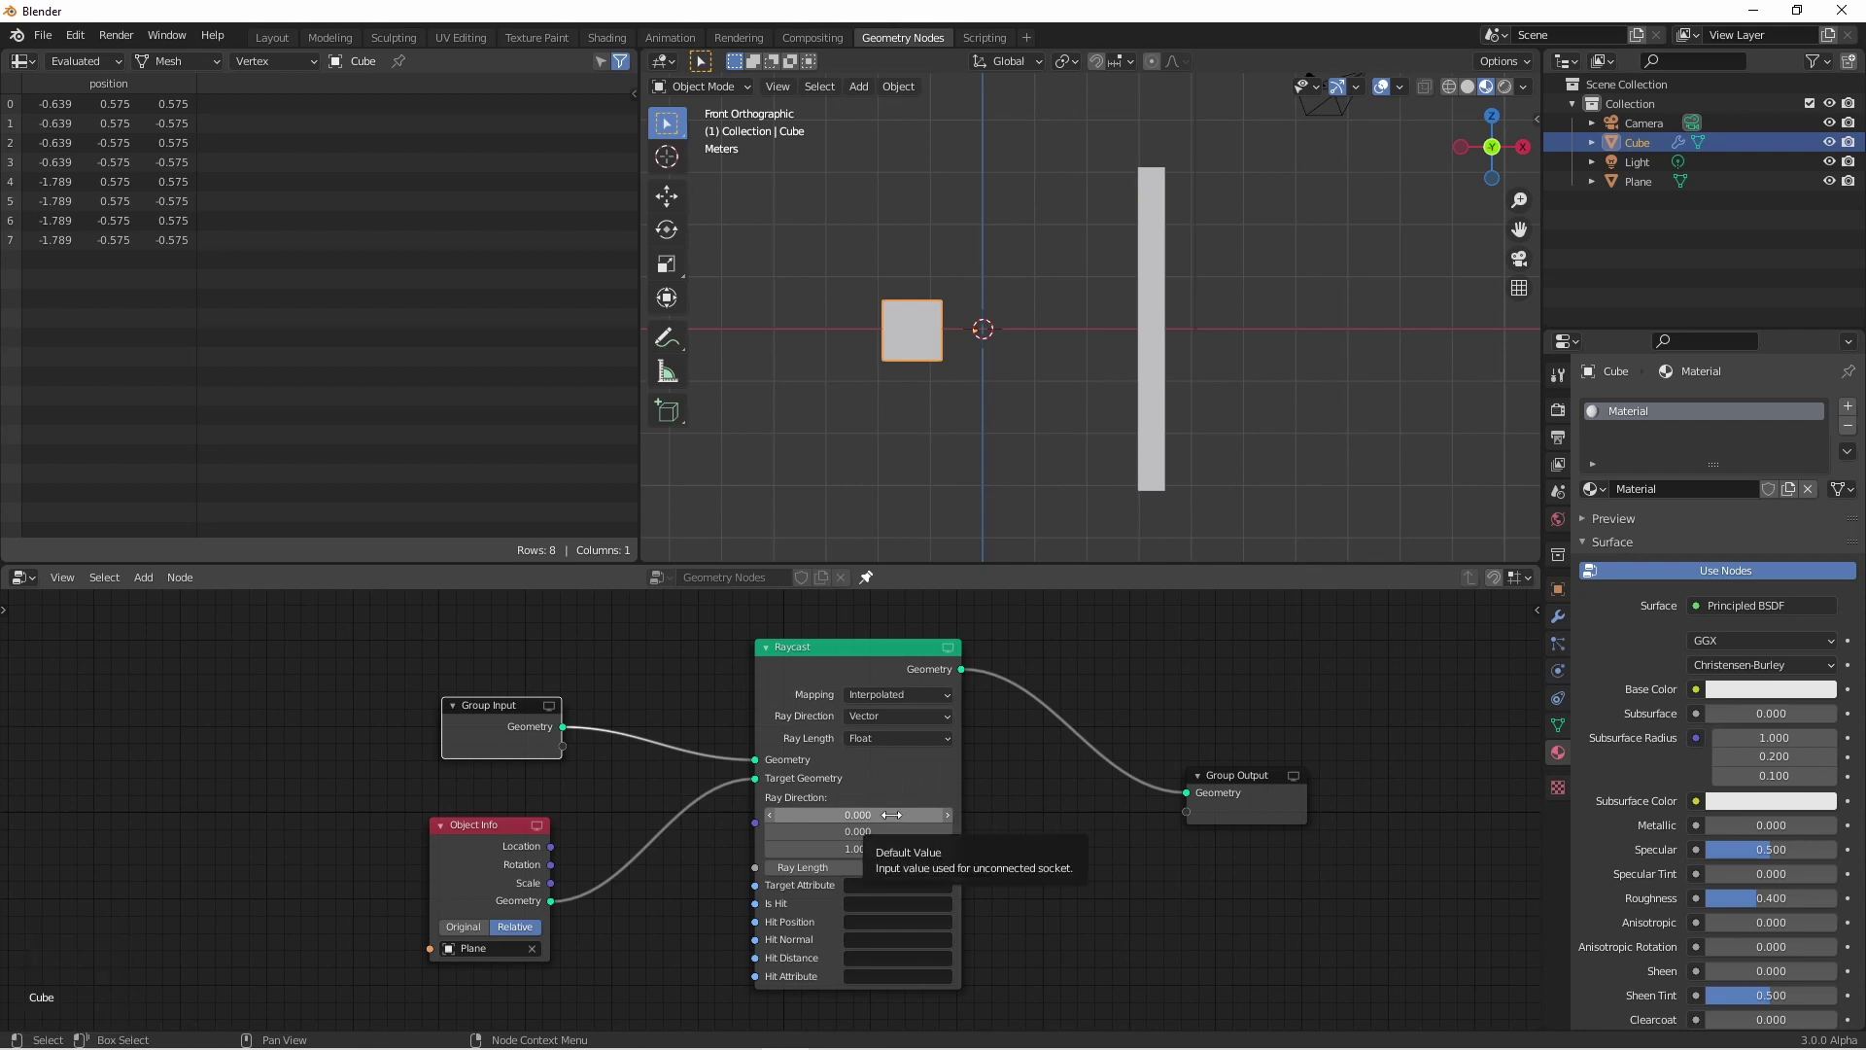
click(892, 815)
text(1)
key(Tab)
key(Tab)
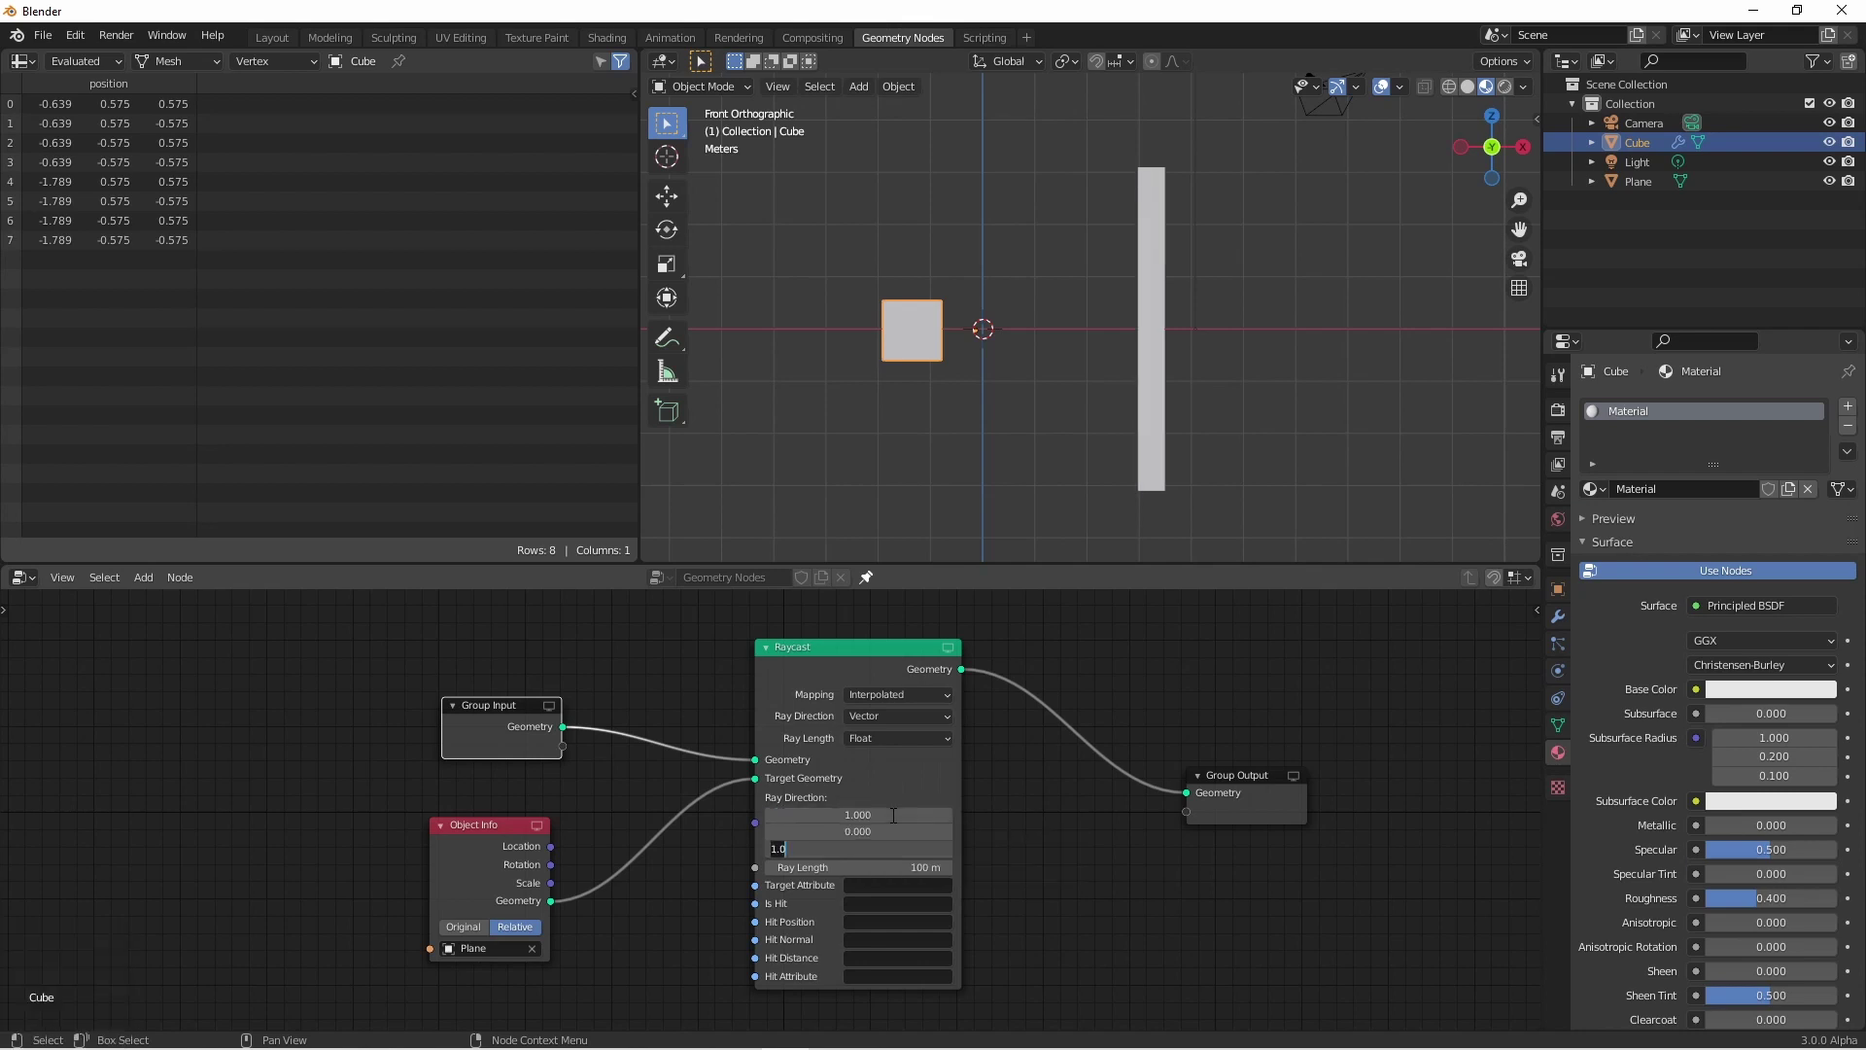
text(0)
key(Tab)
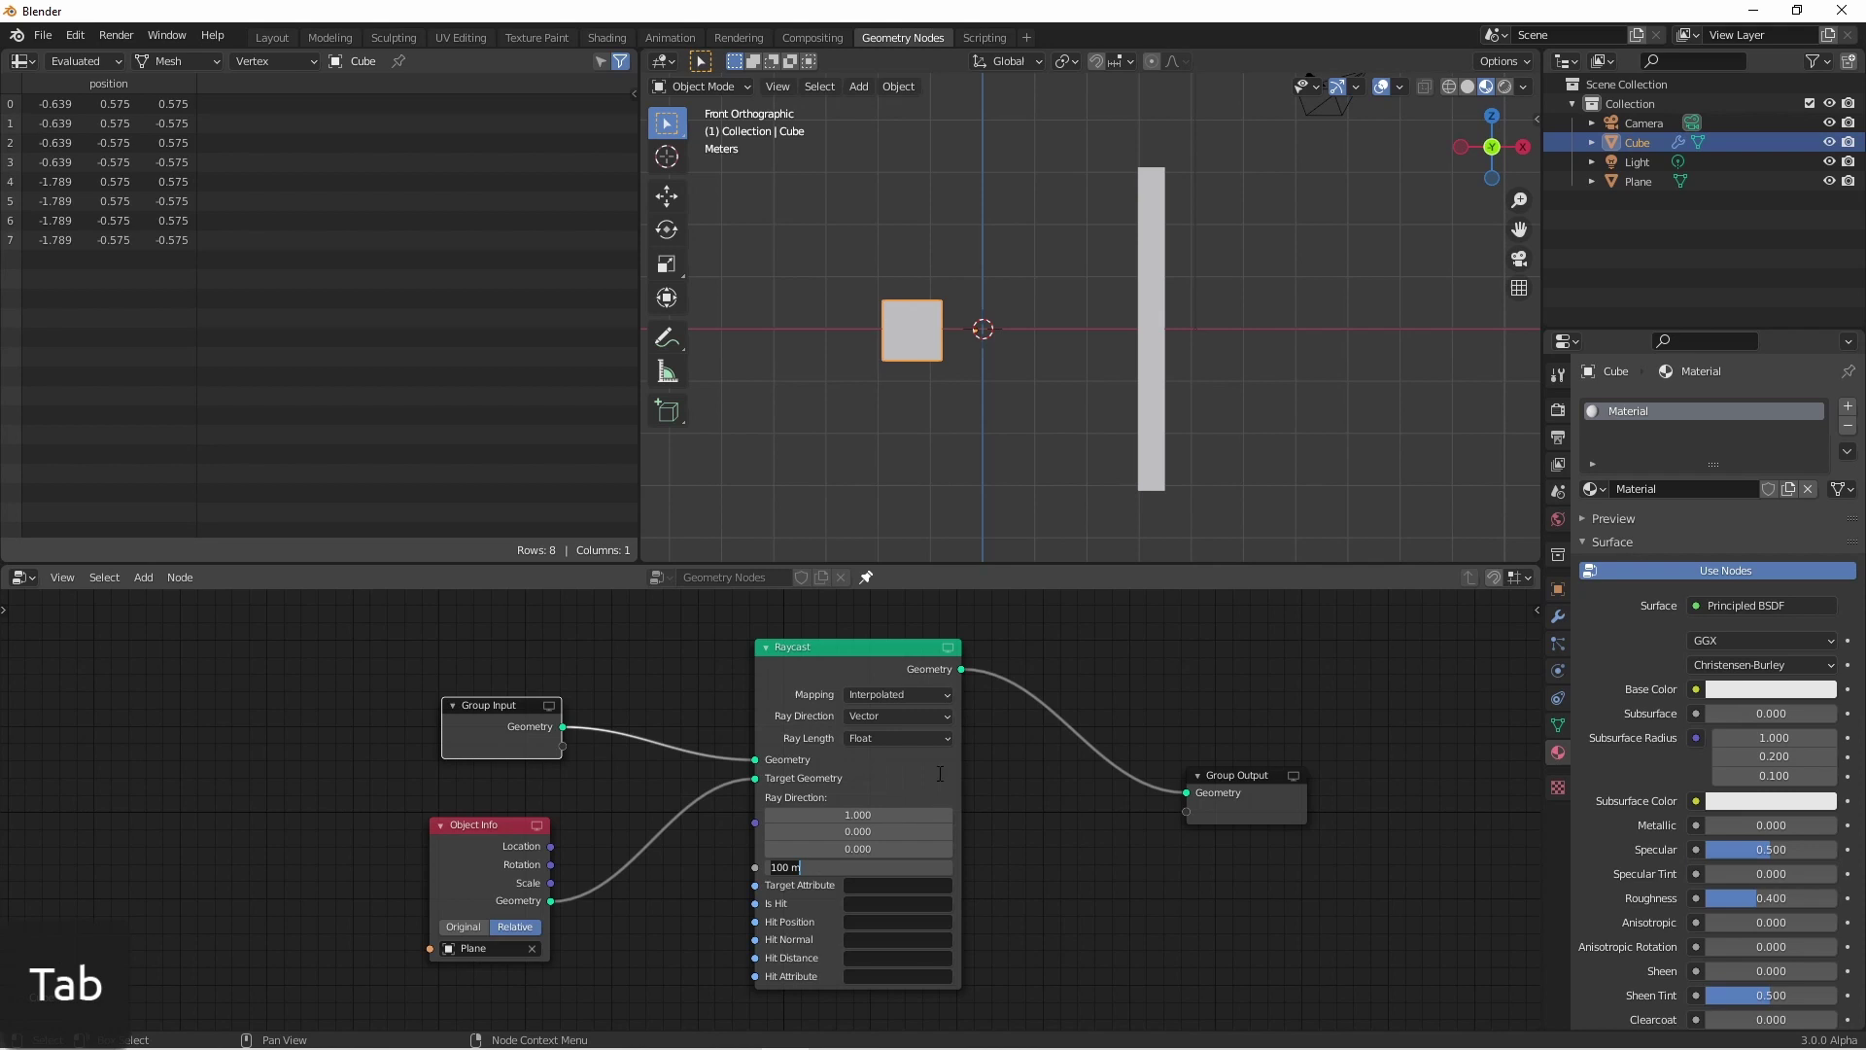
- Annotate the ray direction with an arrow from below the cube toward the wall, and undo the annotation
click(667, 337)
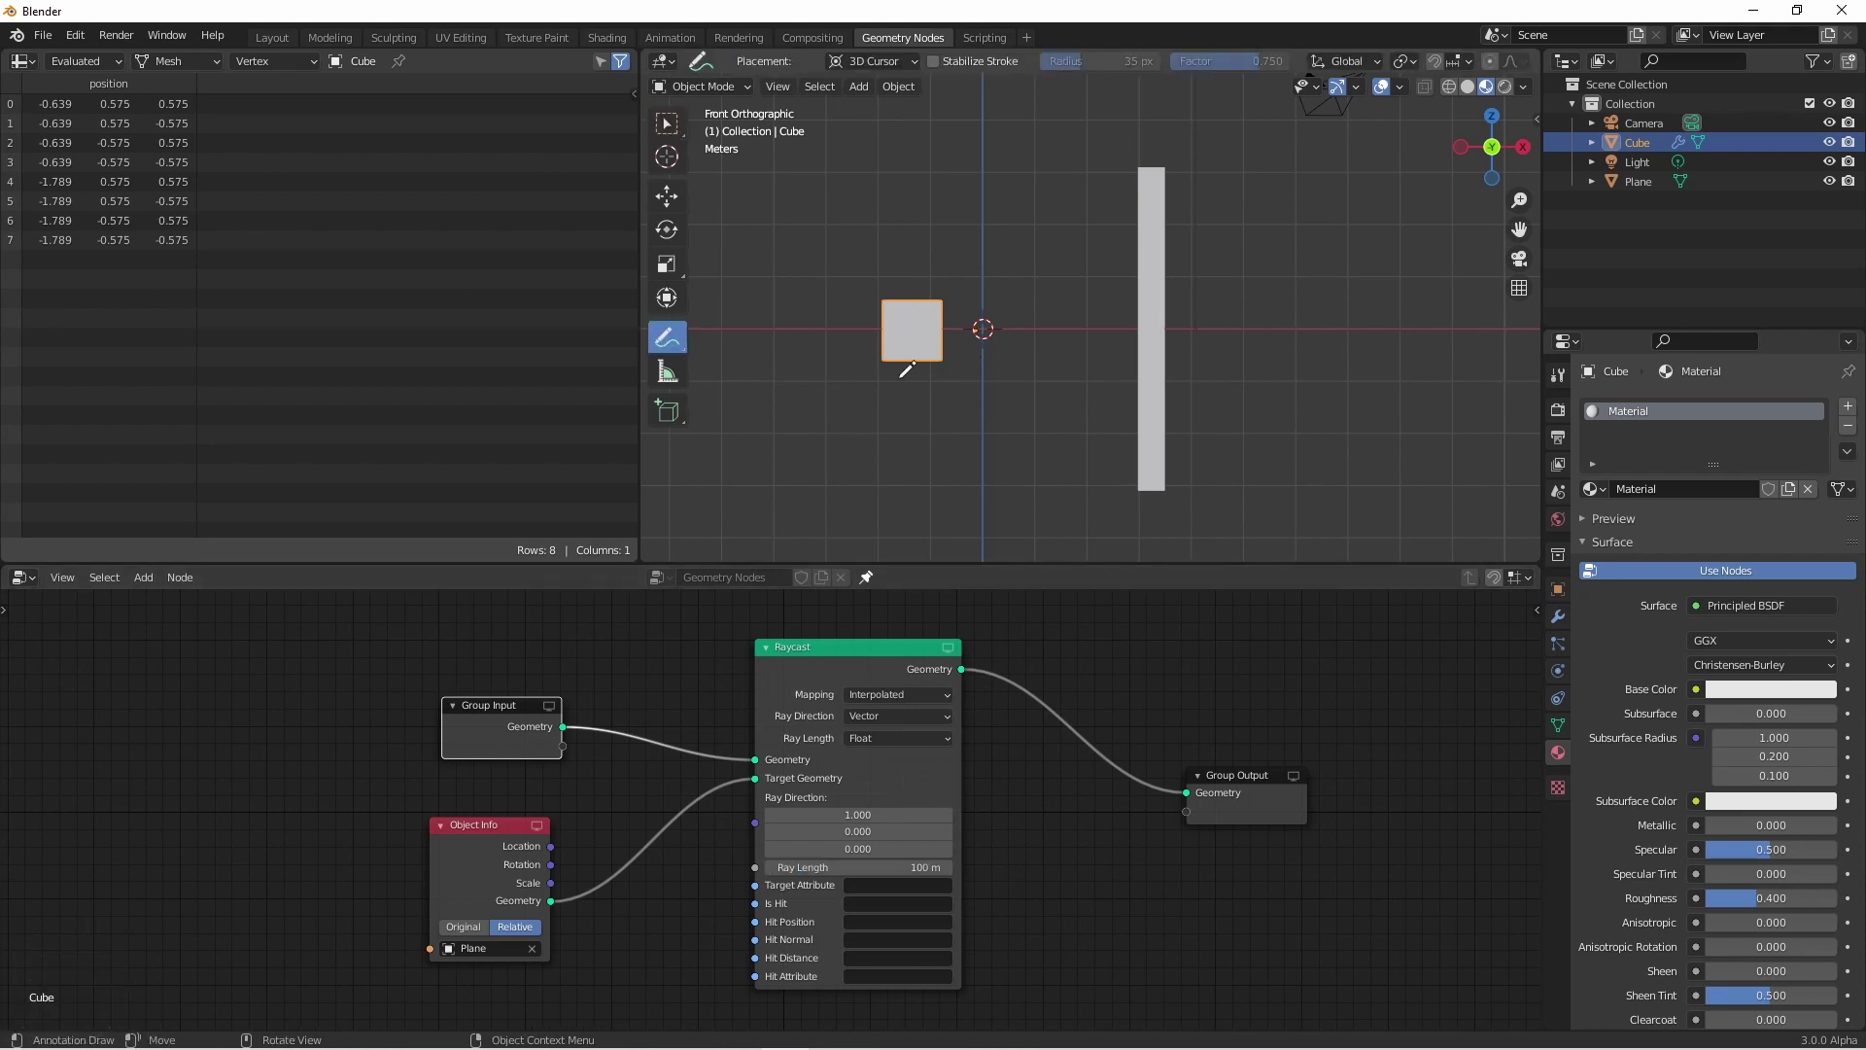
drag(900, 377, 1099, 389)
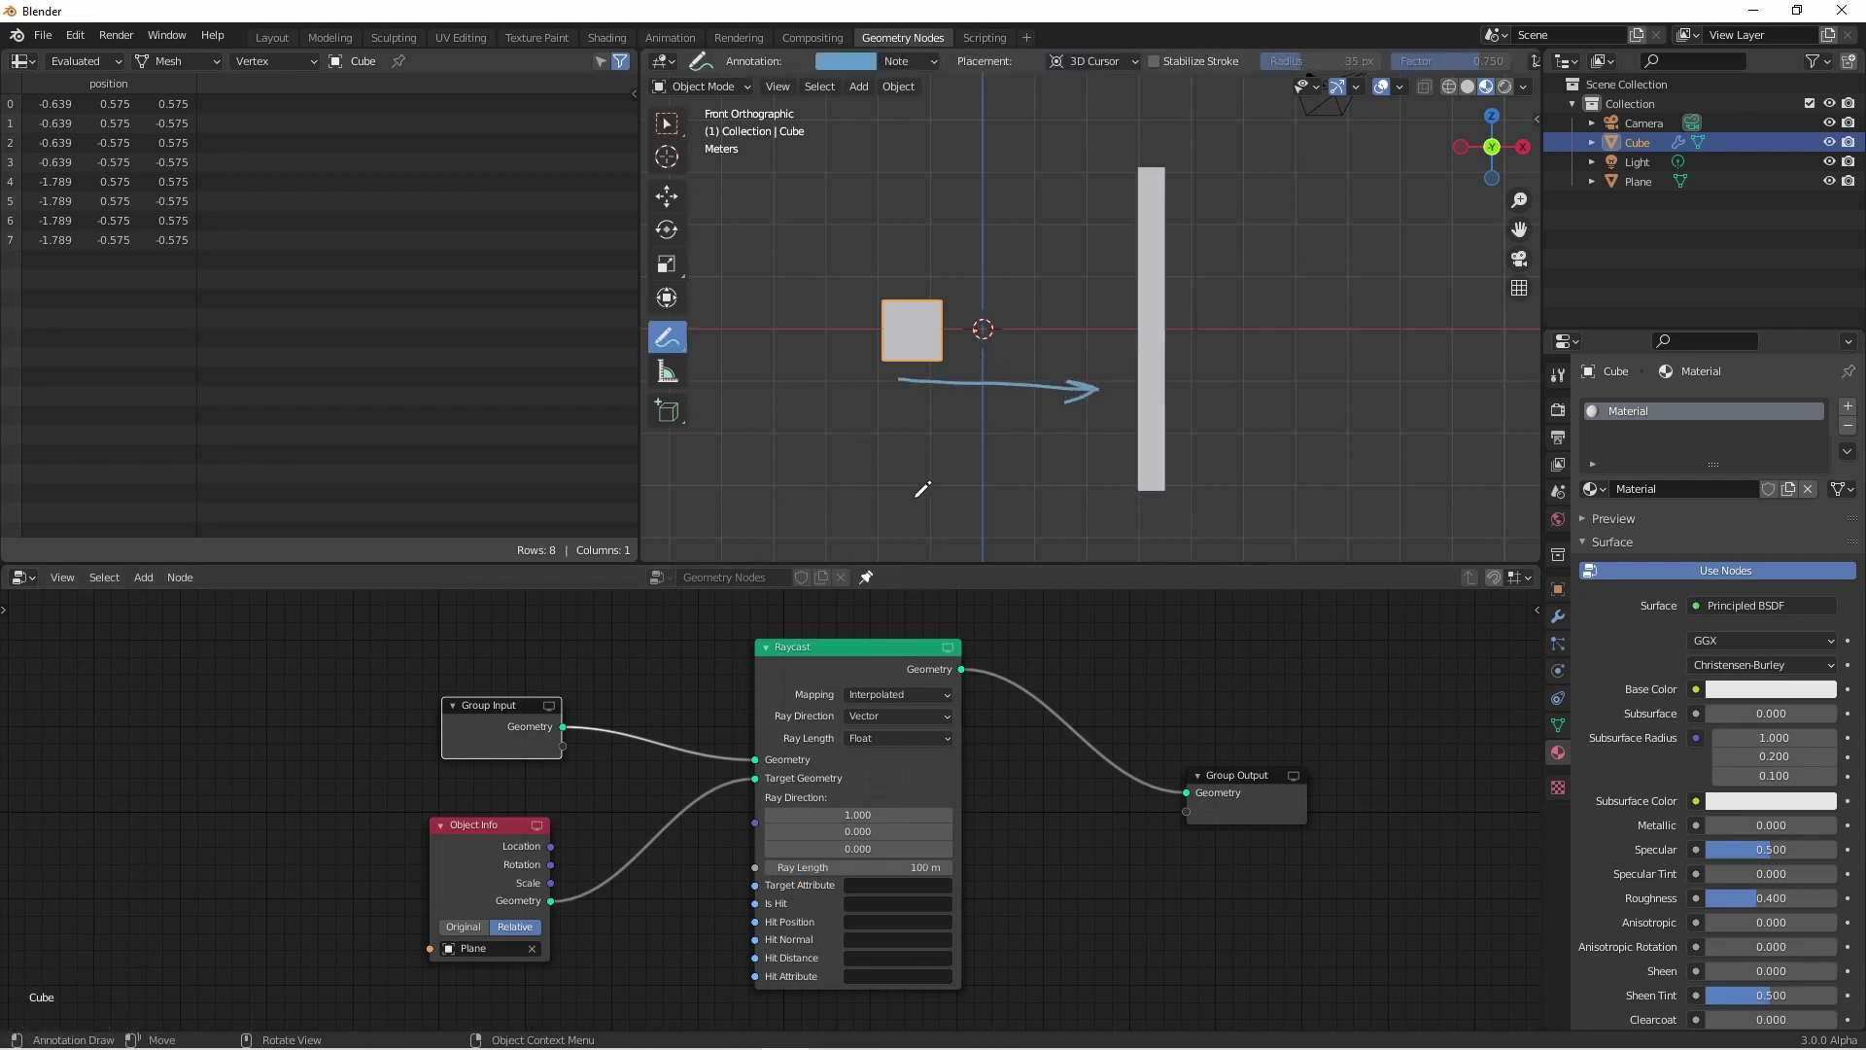
key(ctrl+z)
key(w)
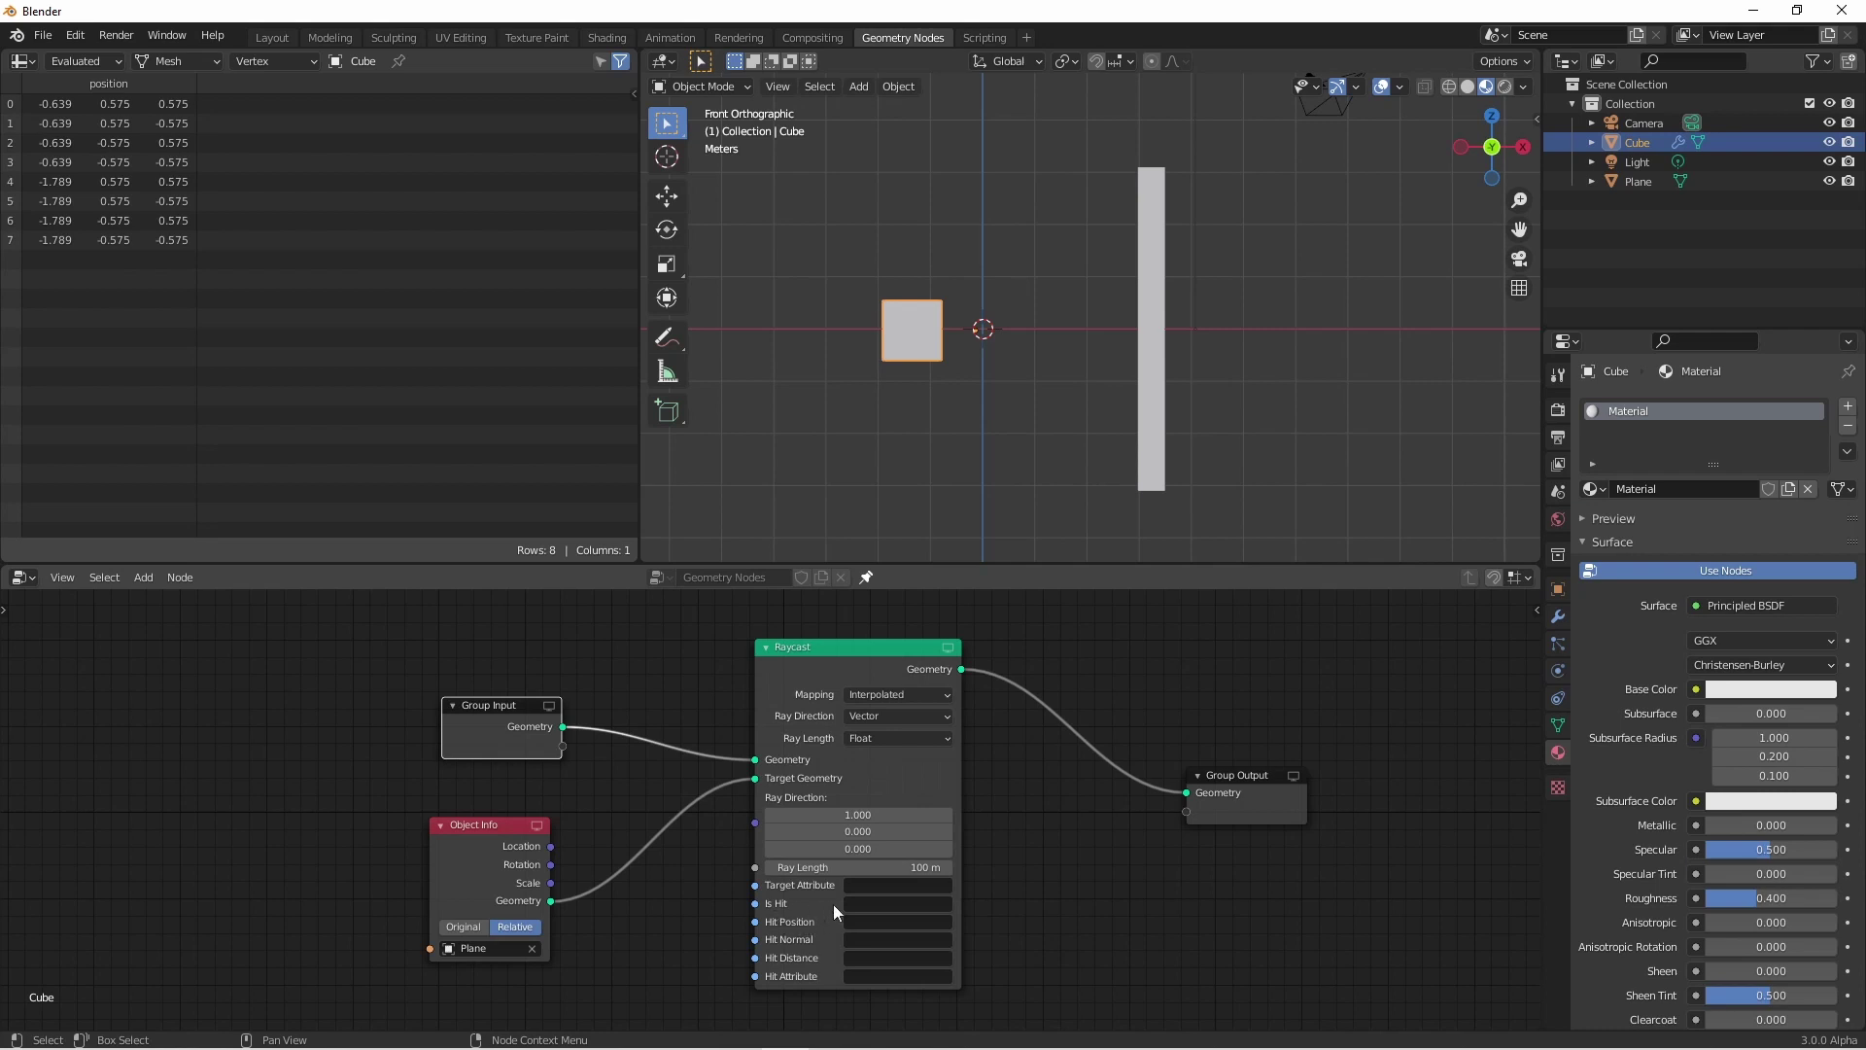
- Store the Raycast node's Is Hit result in an attribute named Hit
click(807, 913)
click(873, 905)
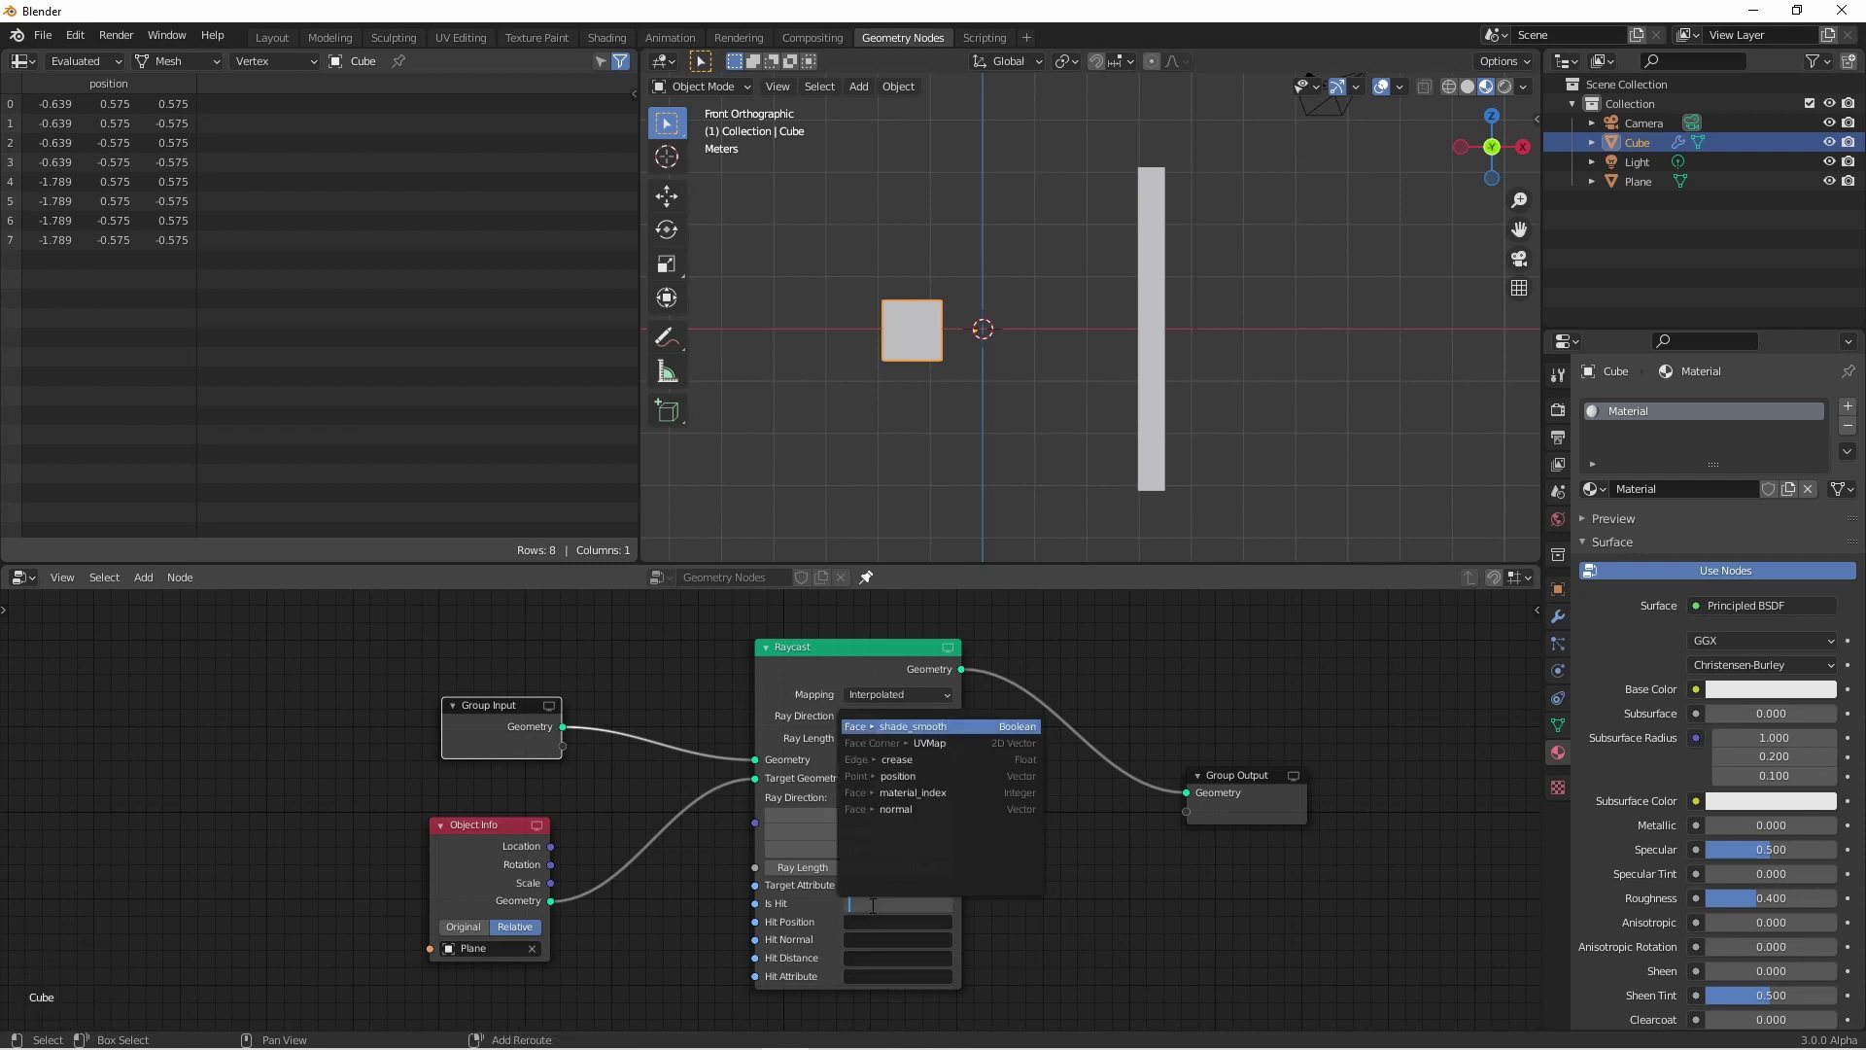
text(Hit)
key(Return)
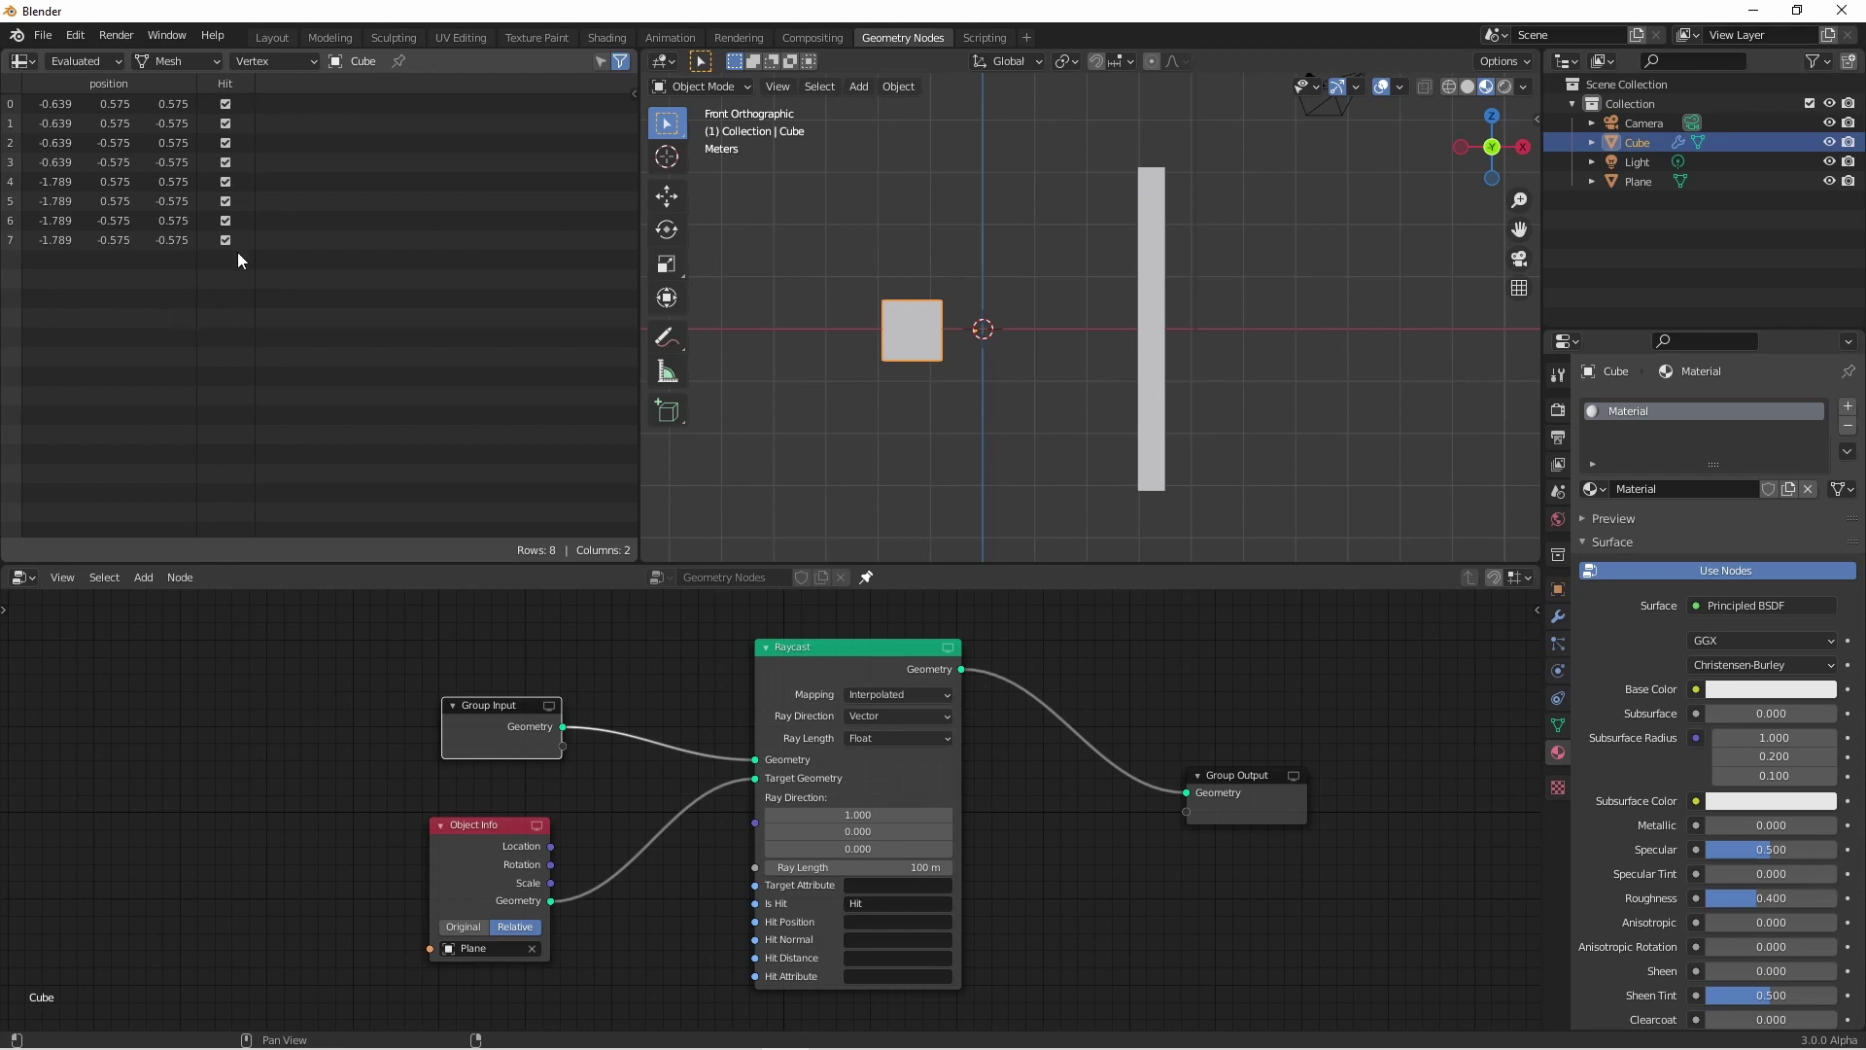
- Move the cube vertically until it straddles the height of the wall's top edge, and bring it back down beside the wall
shift+middle_drag(905, 332, 914, 387)
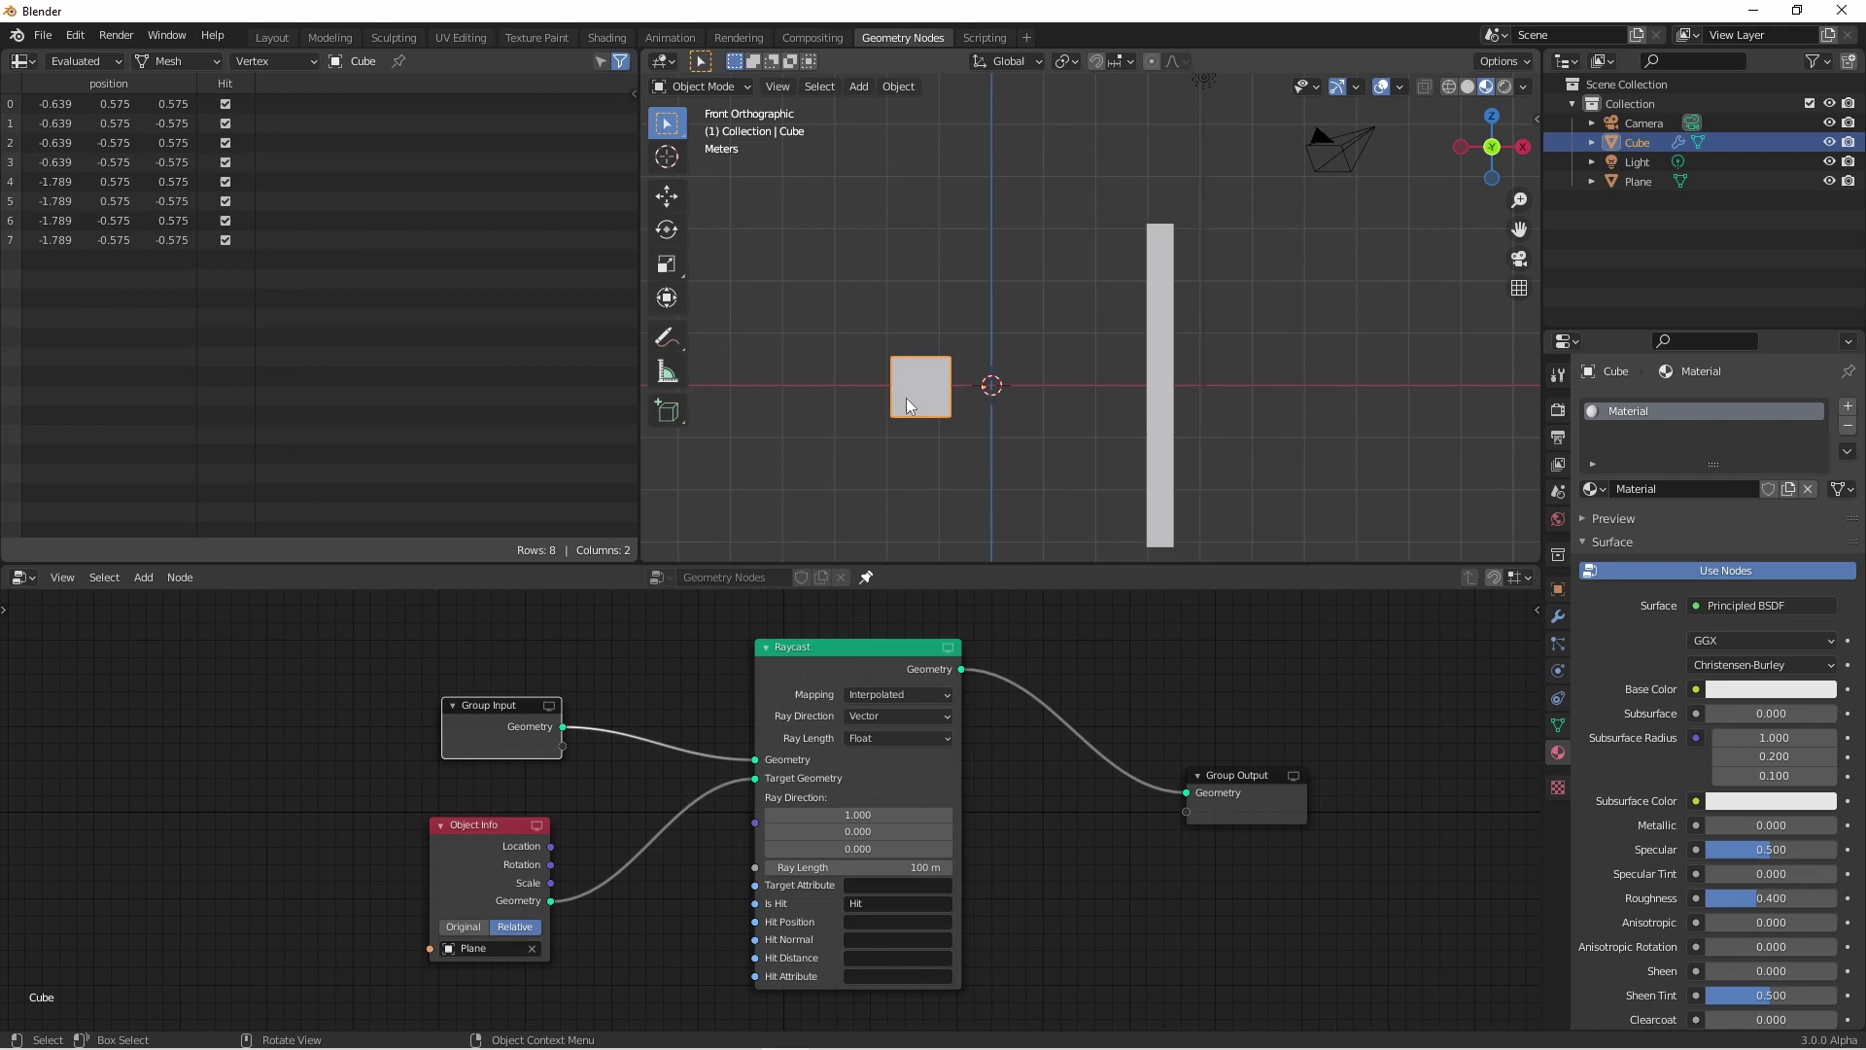
drag(896, 391, 875, 234)
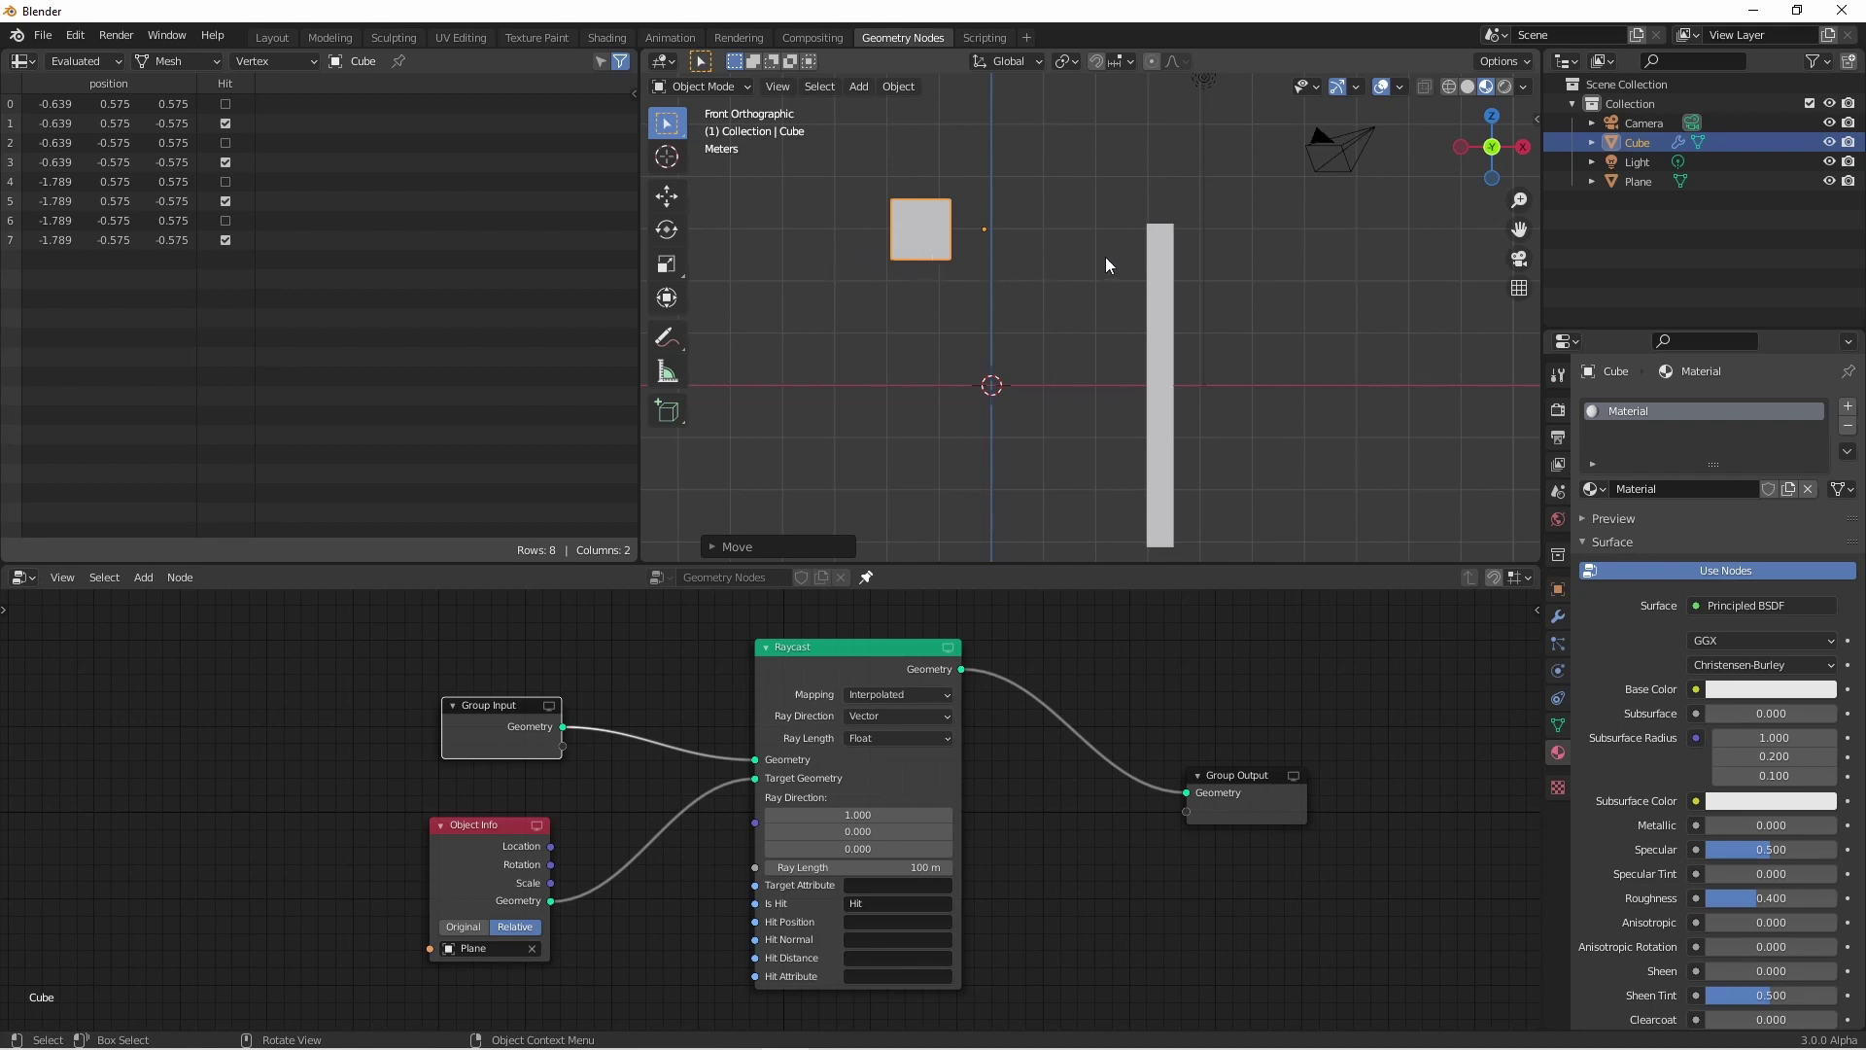
drag(916, 288, 930, 242)
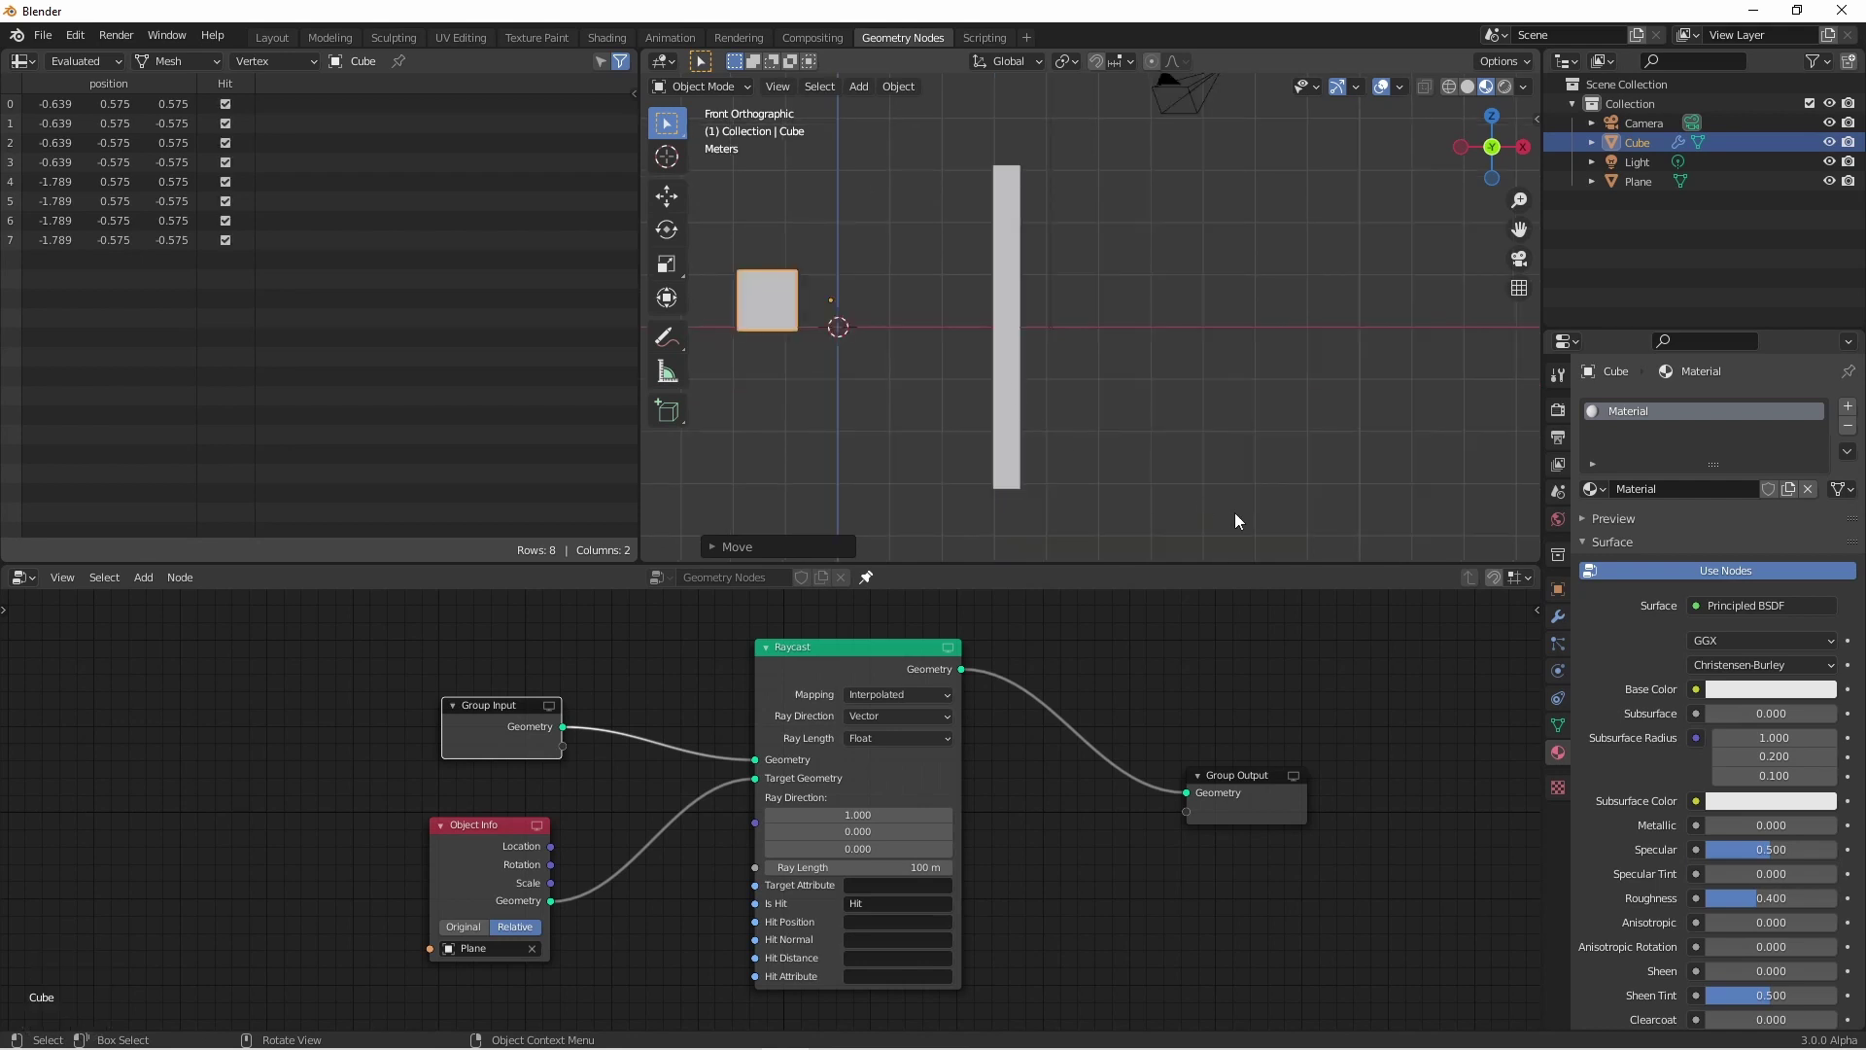
- Insert a Delete Geometry node between Raycast and Group Output, with Hit as the selection and Invert enabled
drag(1247, 789, 1431, 776)
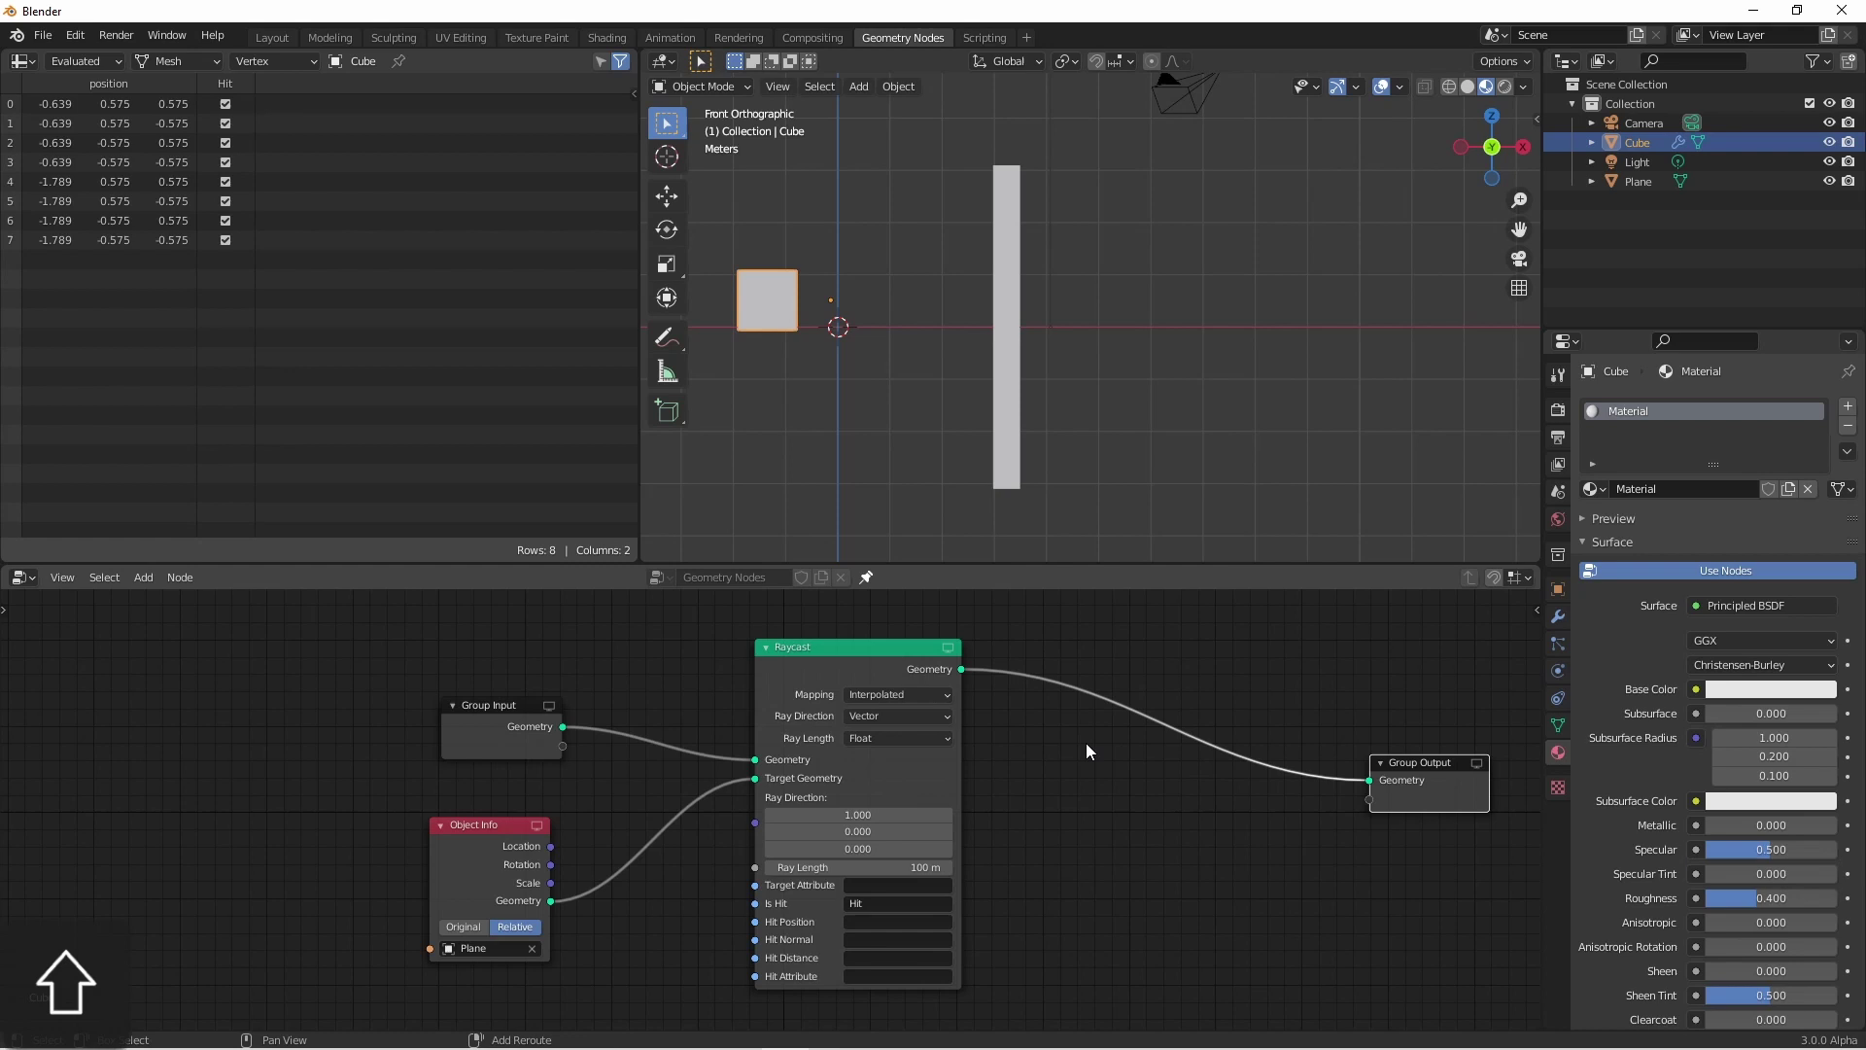
key(shift+a)
mouse_move(1087, 743)
click(1203, 790)
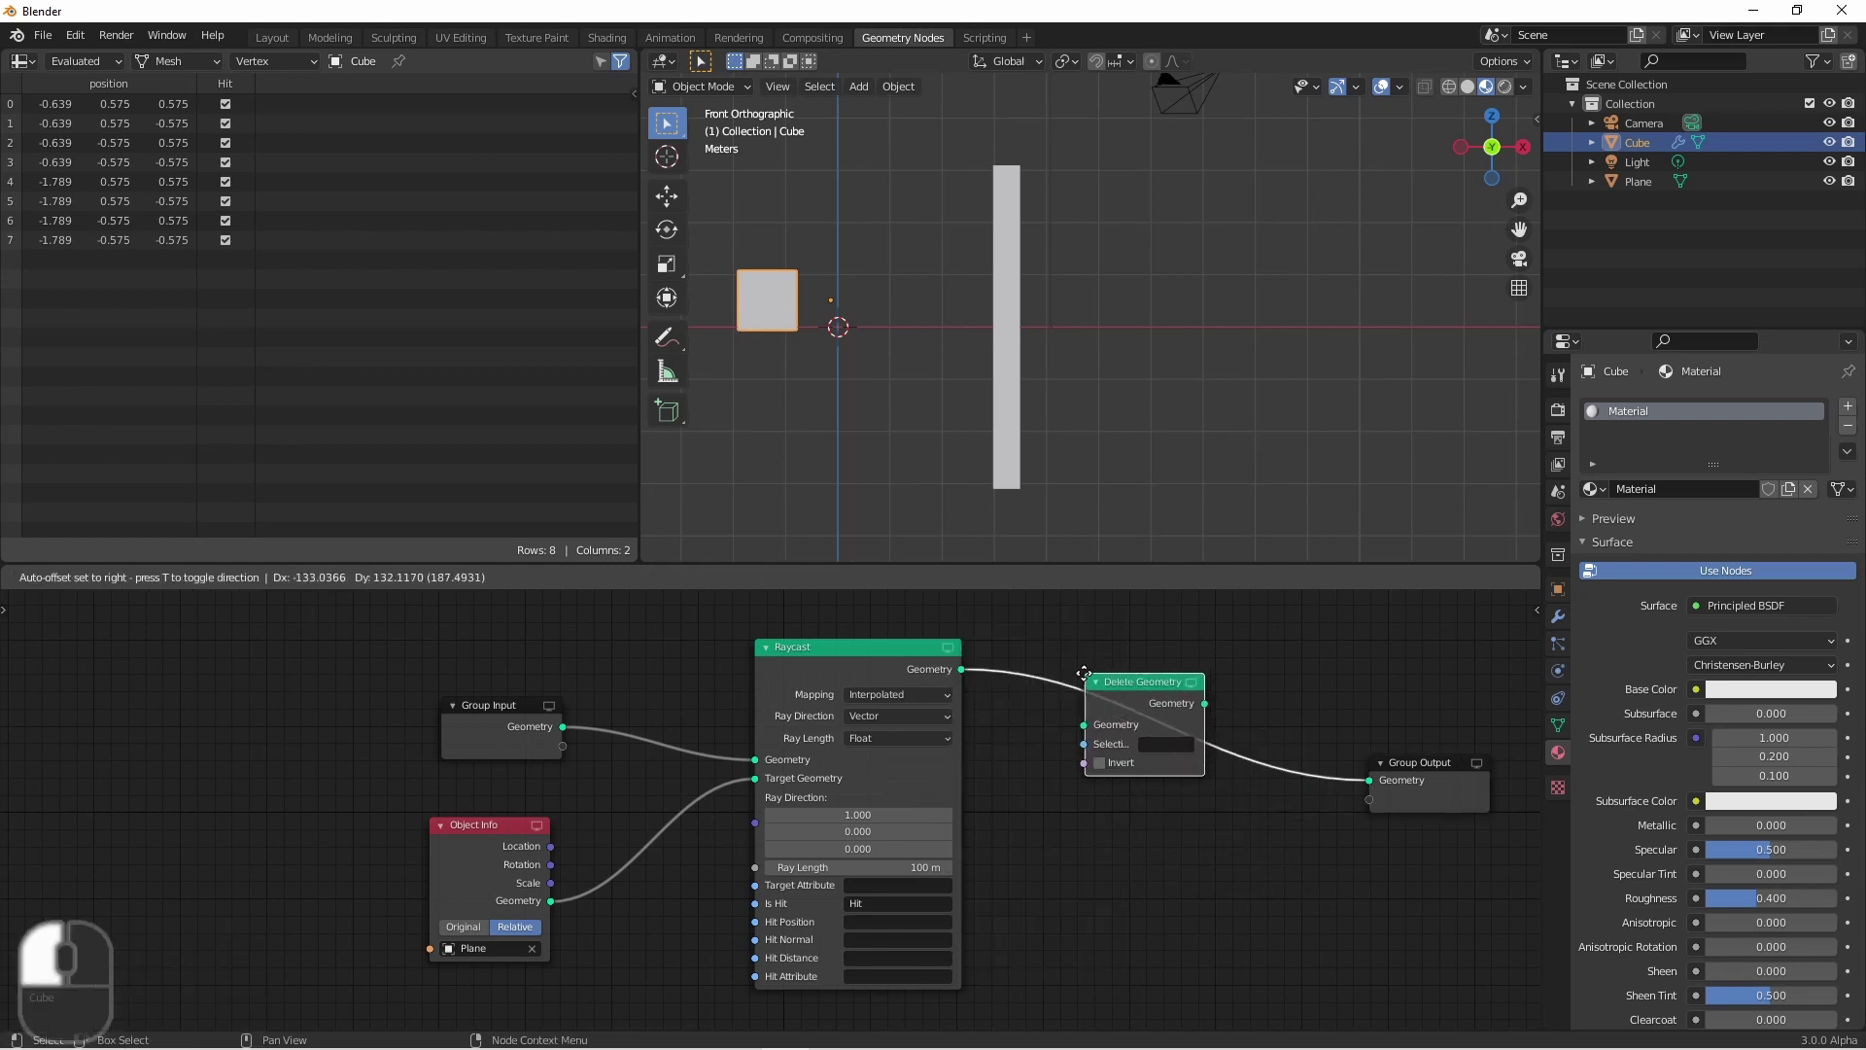
click(1134, 737)
click(1164, 744)
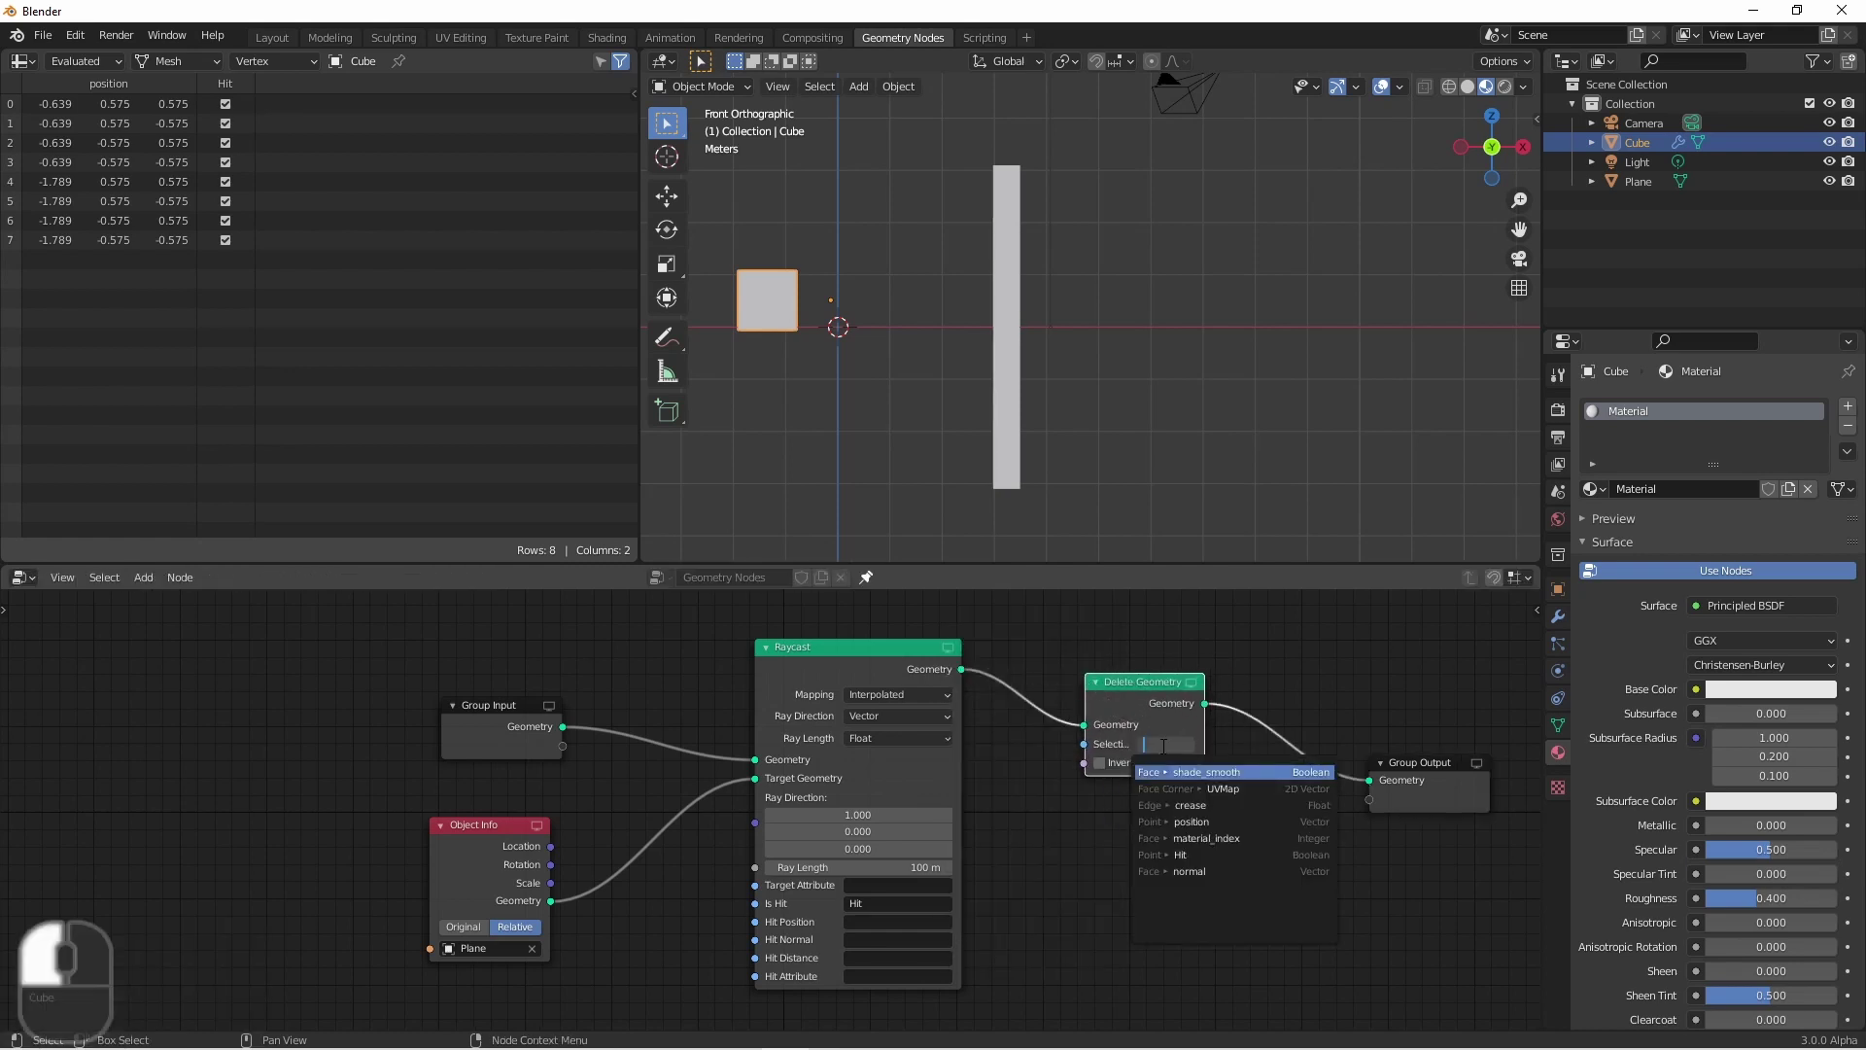
click(1163, 857)
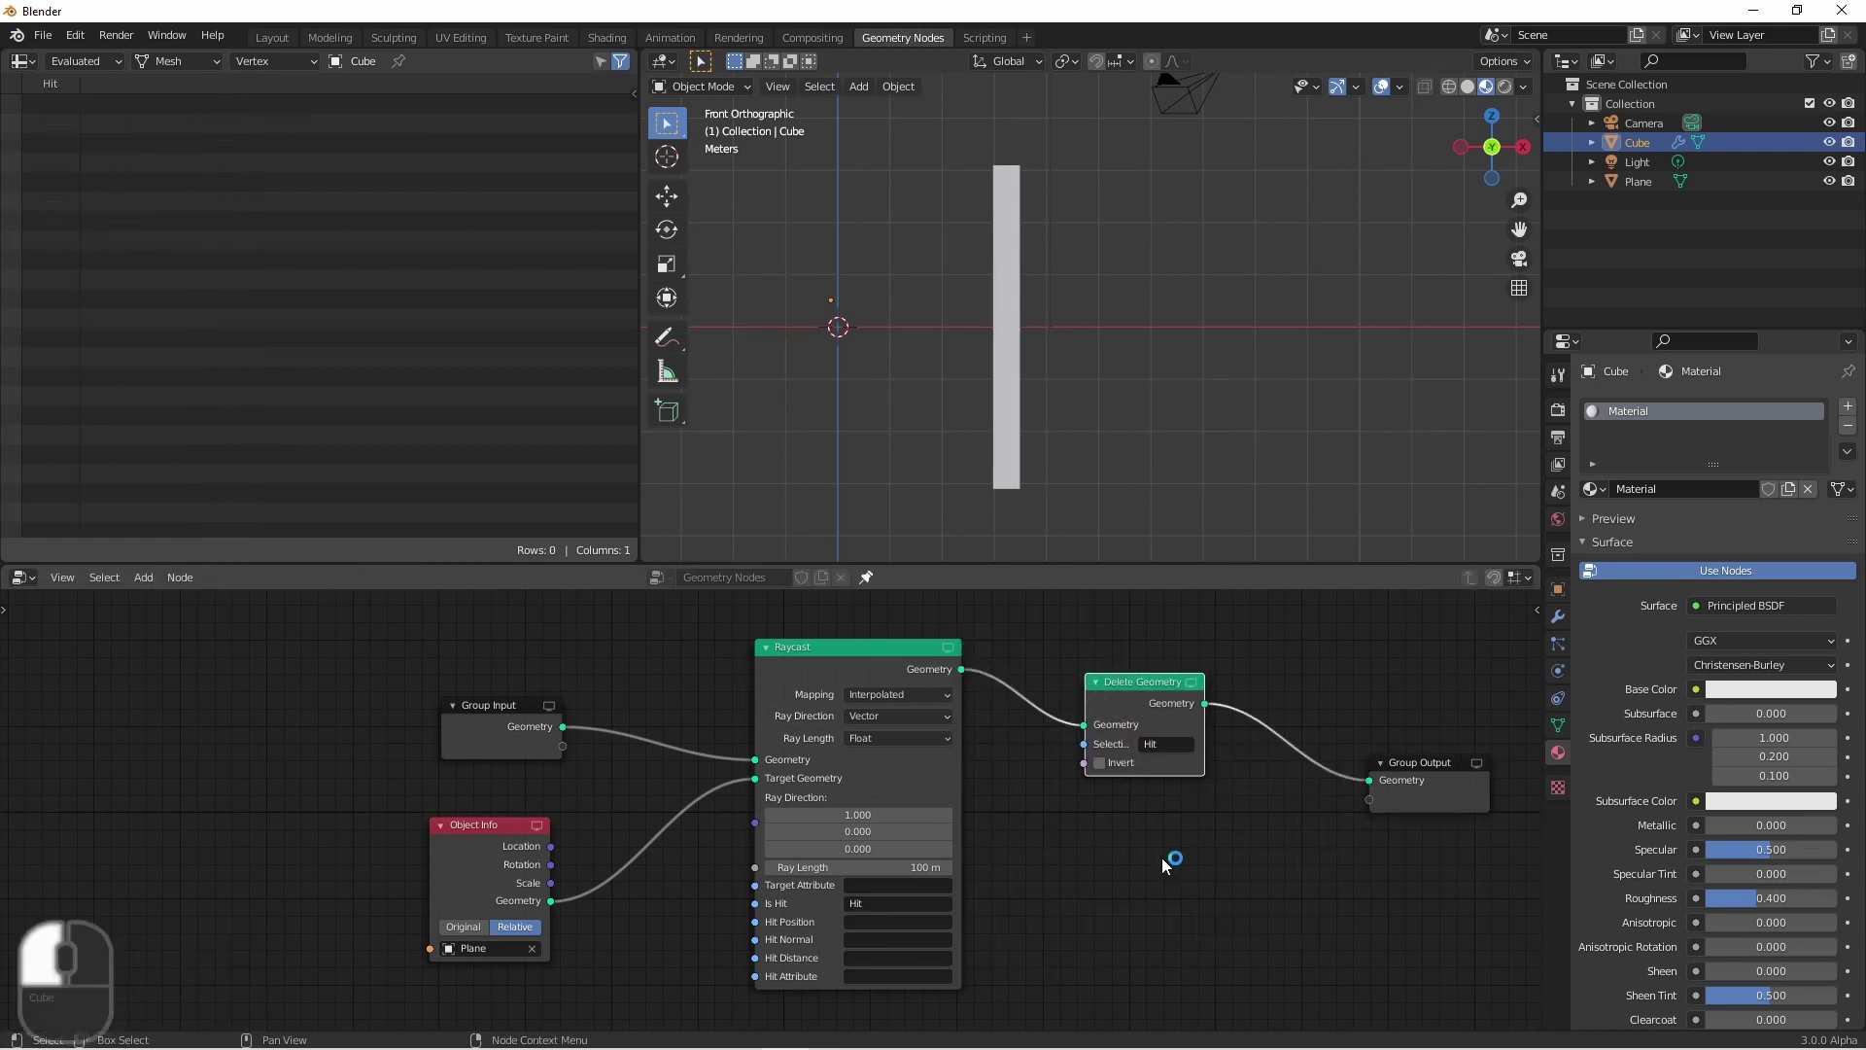
click(1100, 763)
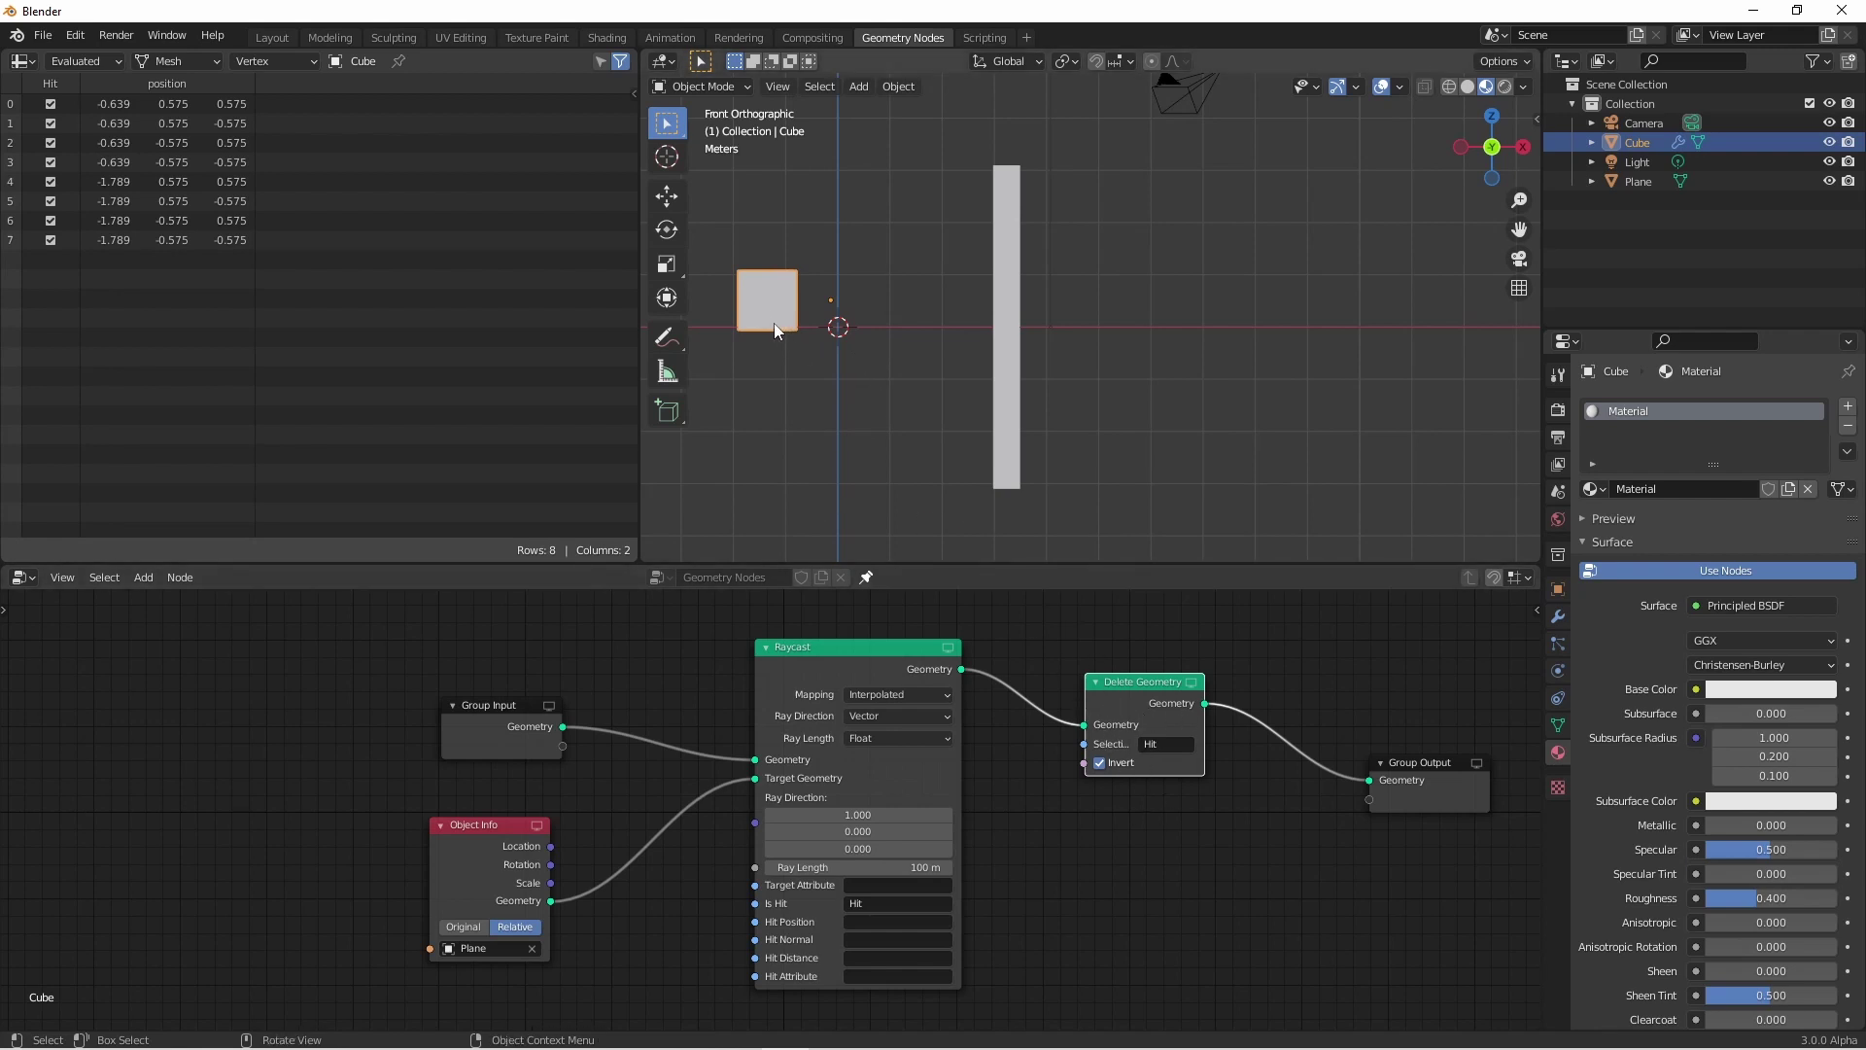
- Move the cube along Z across the height of the wall's top edge, before and after adding loop cuts to its mesh
drag(794, 378, 806, 231)
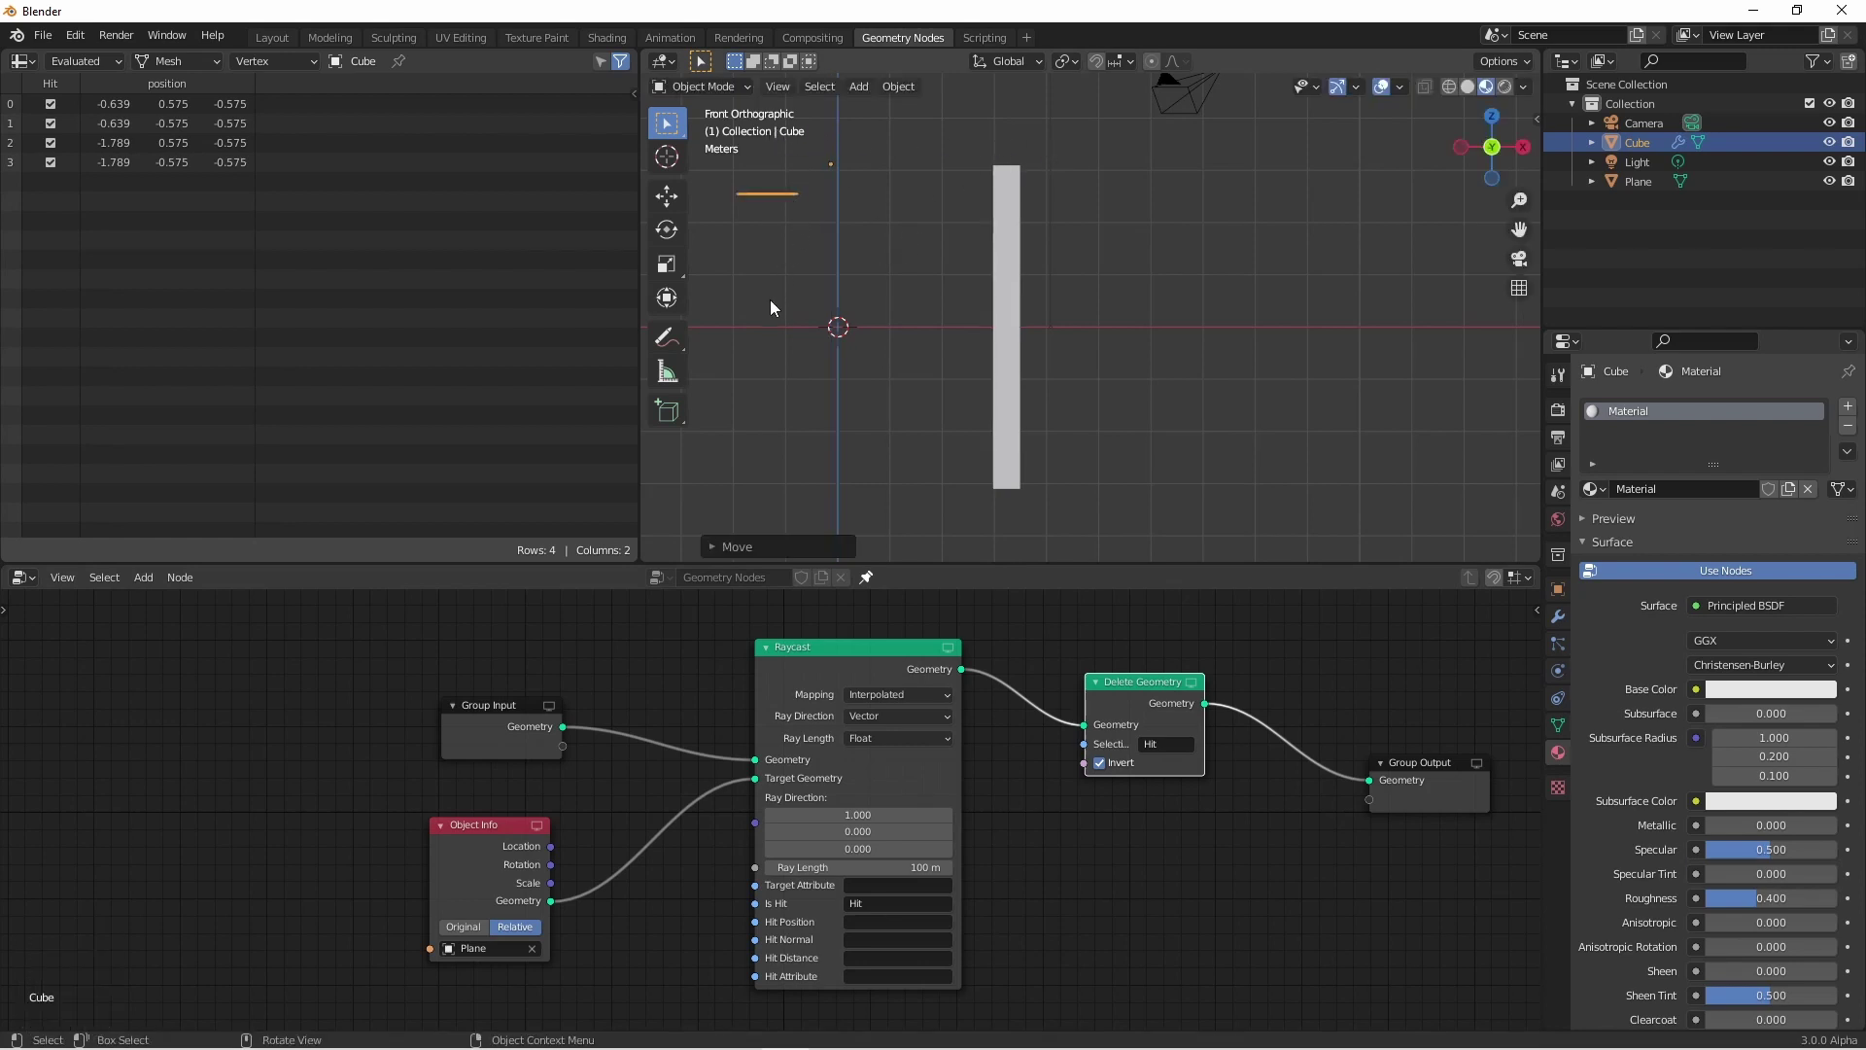
drag(770, 300, 751, 357)
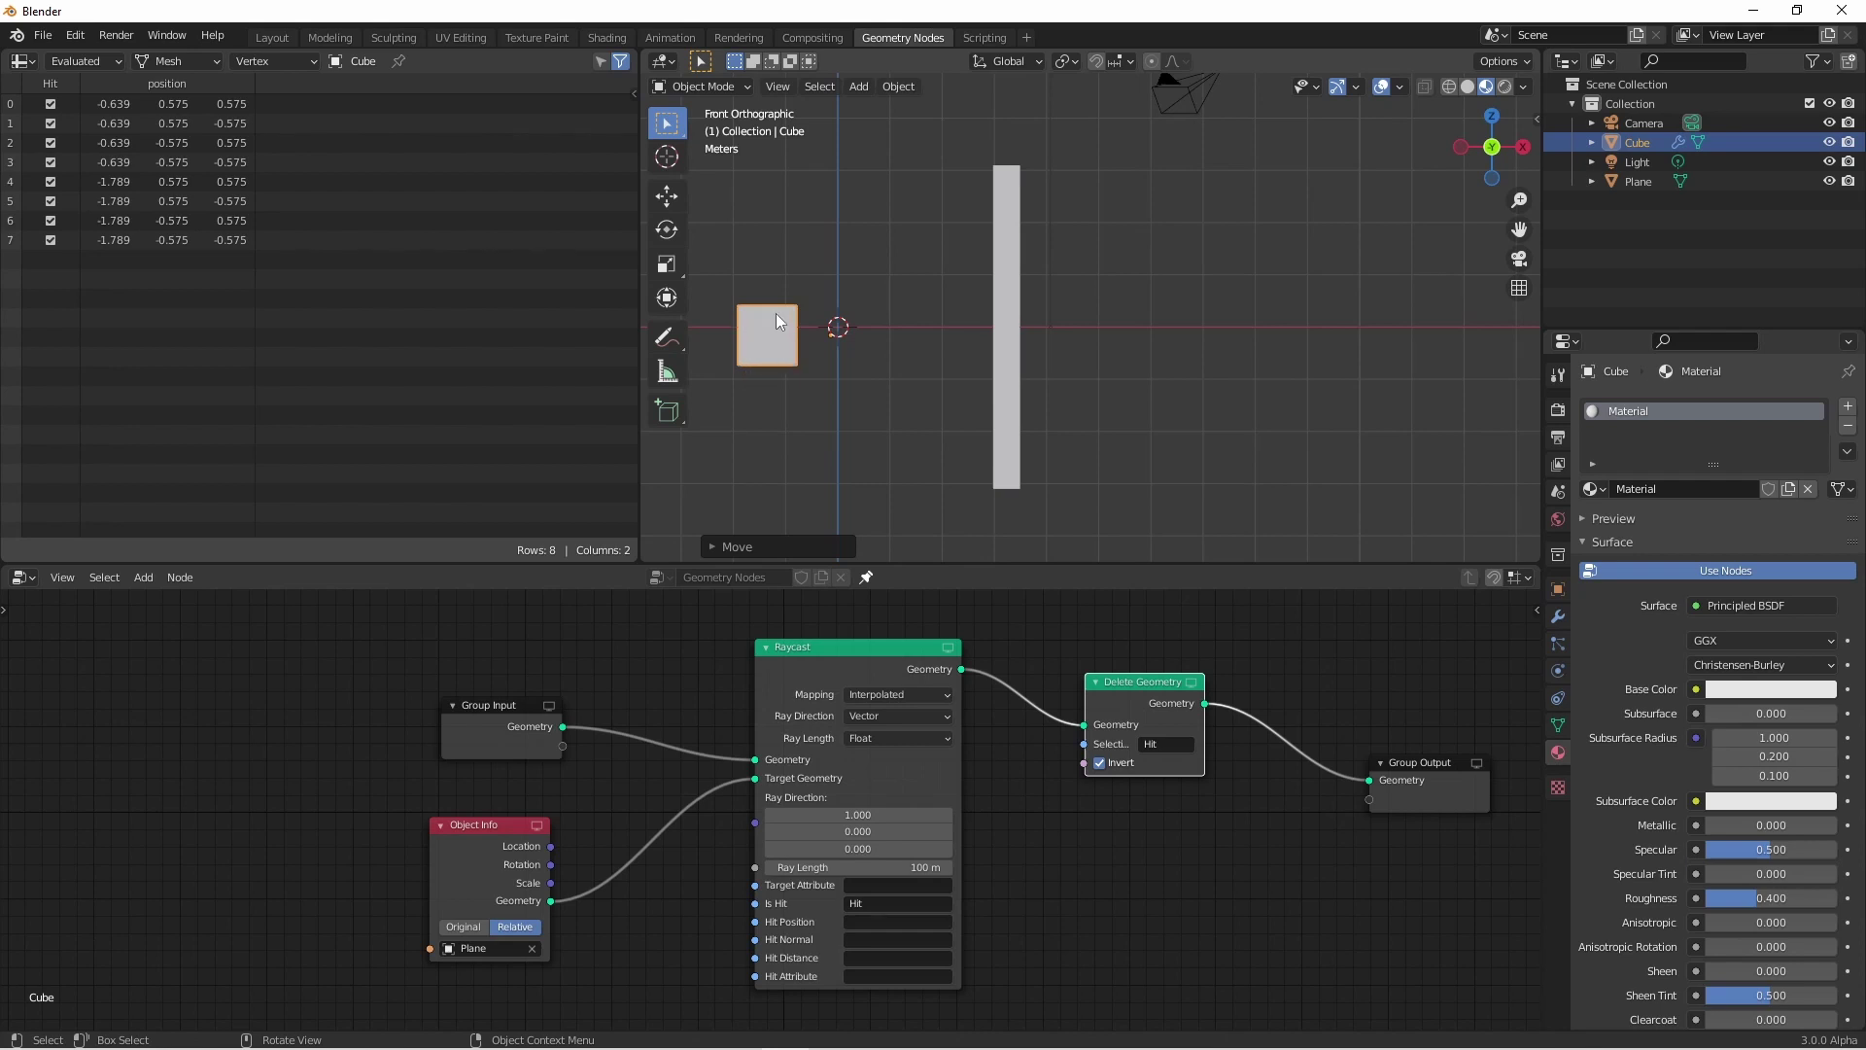
key(Tab)
key(Tab)
key(g)
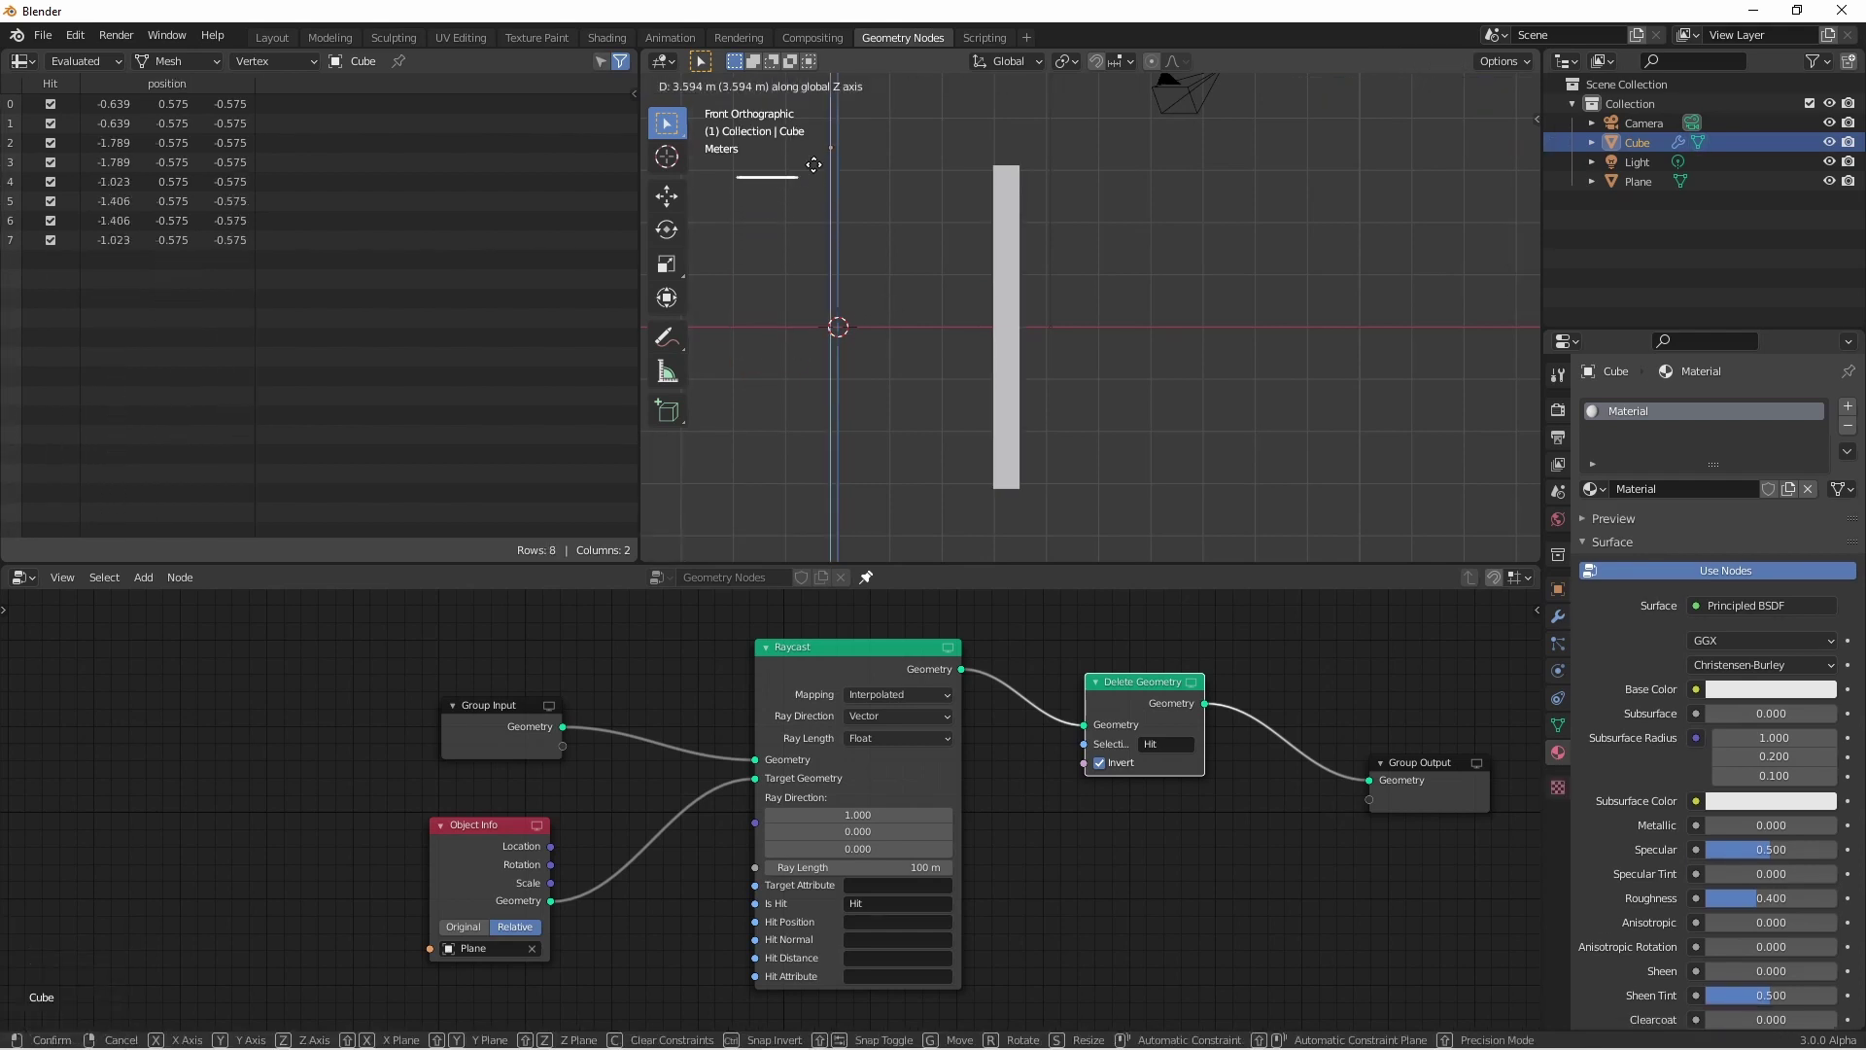
key(z)
- Remove the Delete Geometry node while keeping the link, and name Raycast's position, normal and distance outputs HitPos, HitNorm and Hit Distnace
right_click(947, 908)
key(ctrl+x)
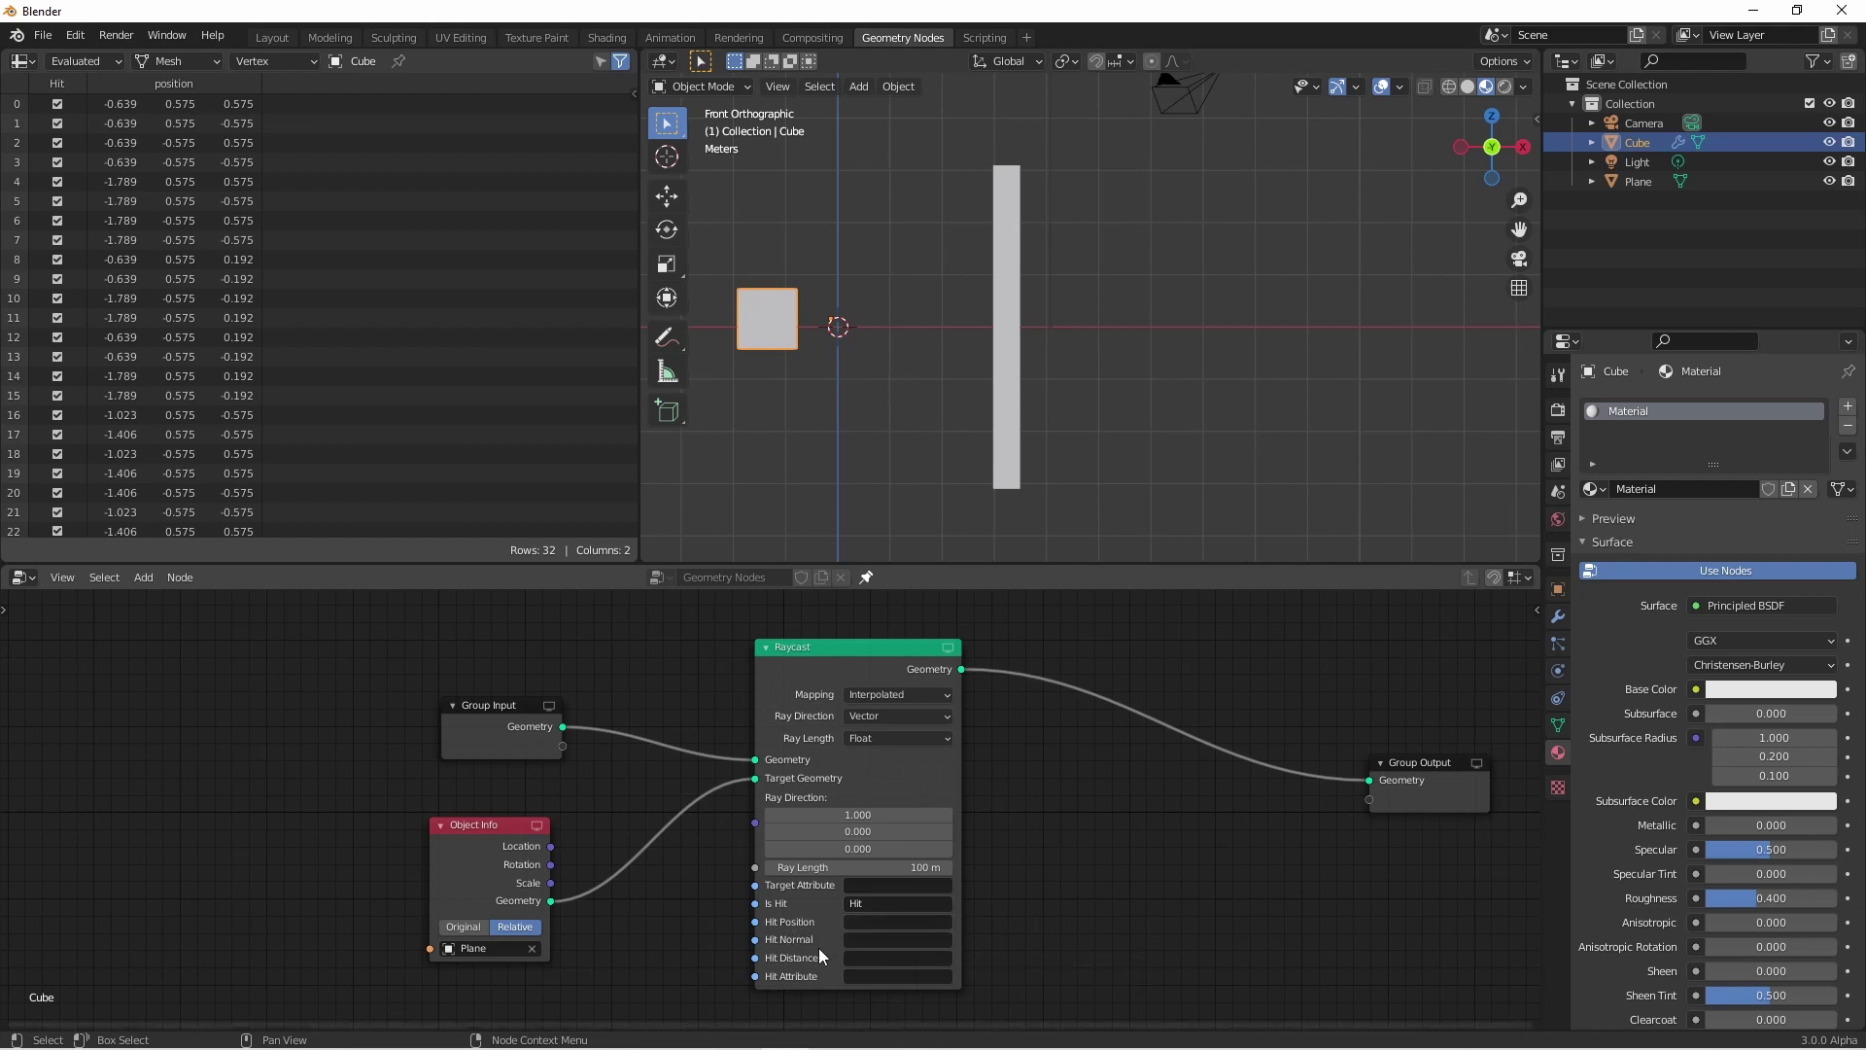
click(870, 923)
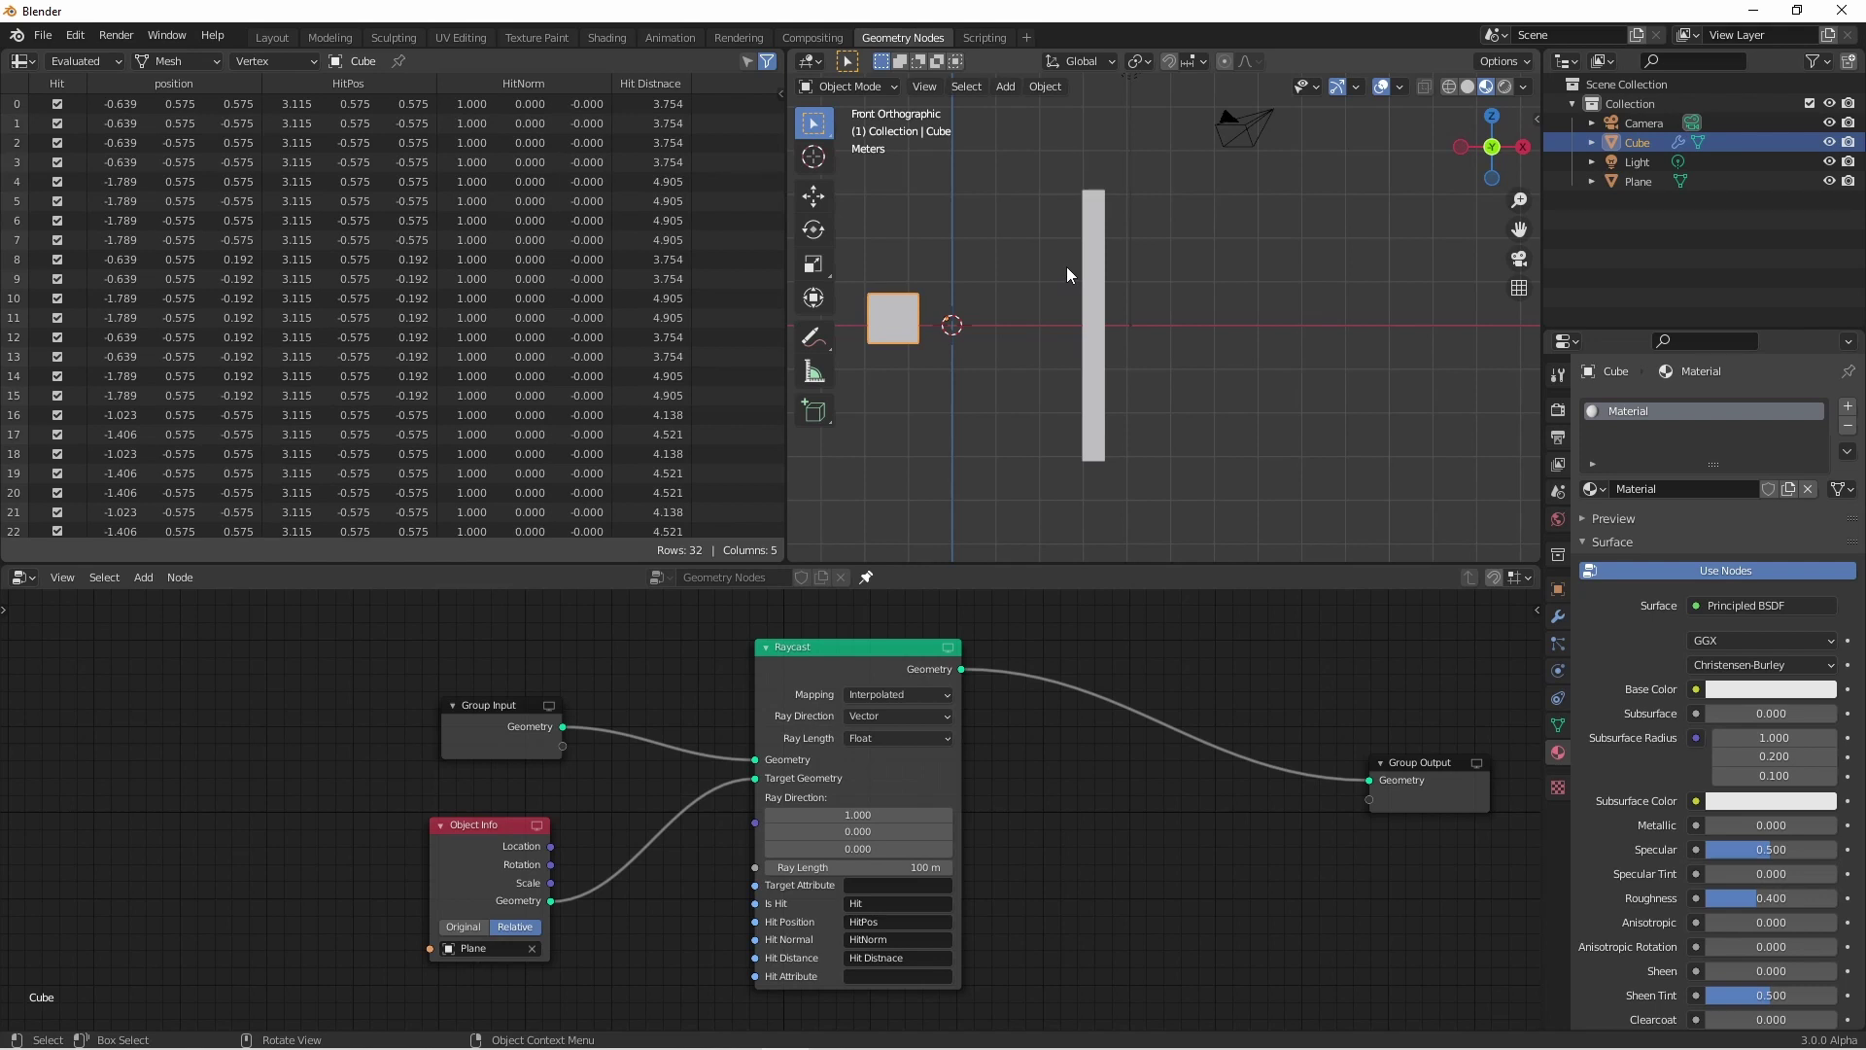
- Subdivide the wall's mesh with evenly spaced loop cuts and add a vertex group to it
middle_drag(1044, 271, 1161, 268)
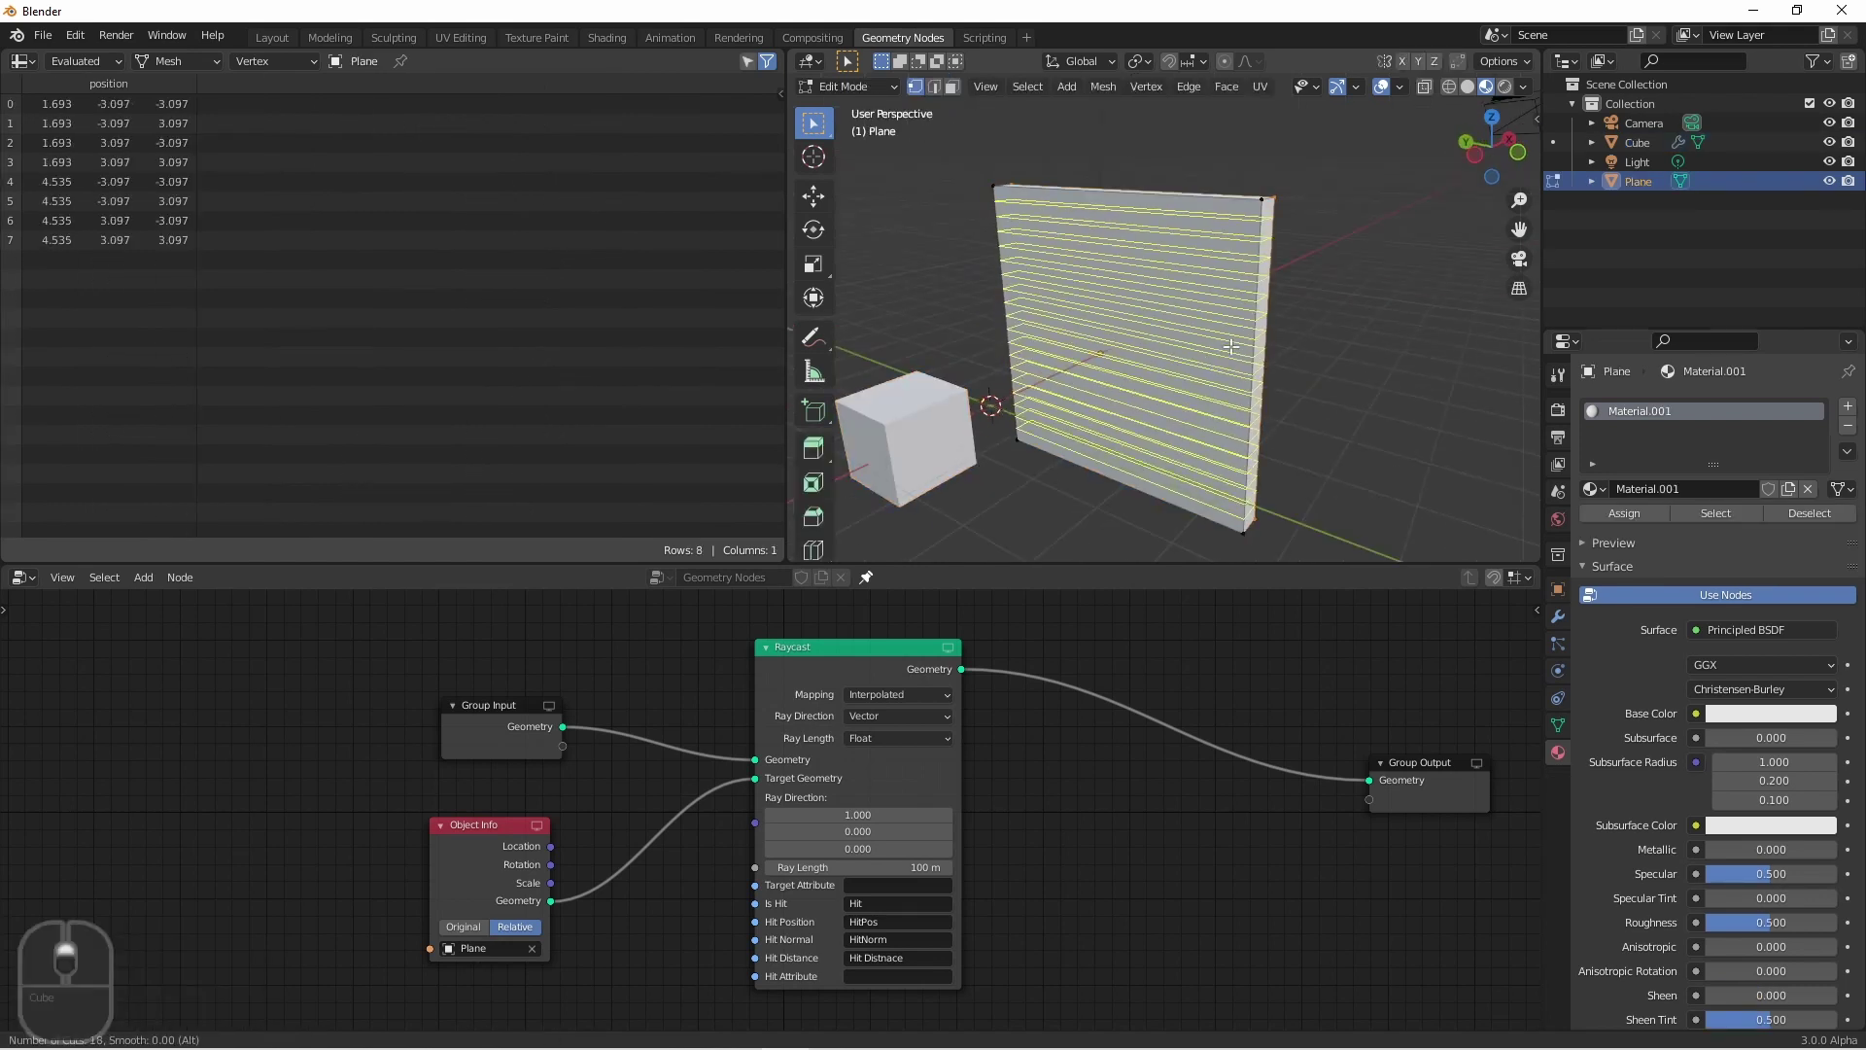
click(1100, 201)
click(1558, 725)
click(1848, 465)
- Weight-paint the wall's cube-facing side at full weight and at a reduced brush weight
click(846, 86)
click(846, 193)
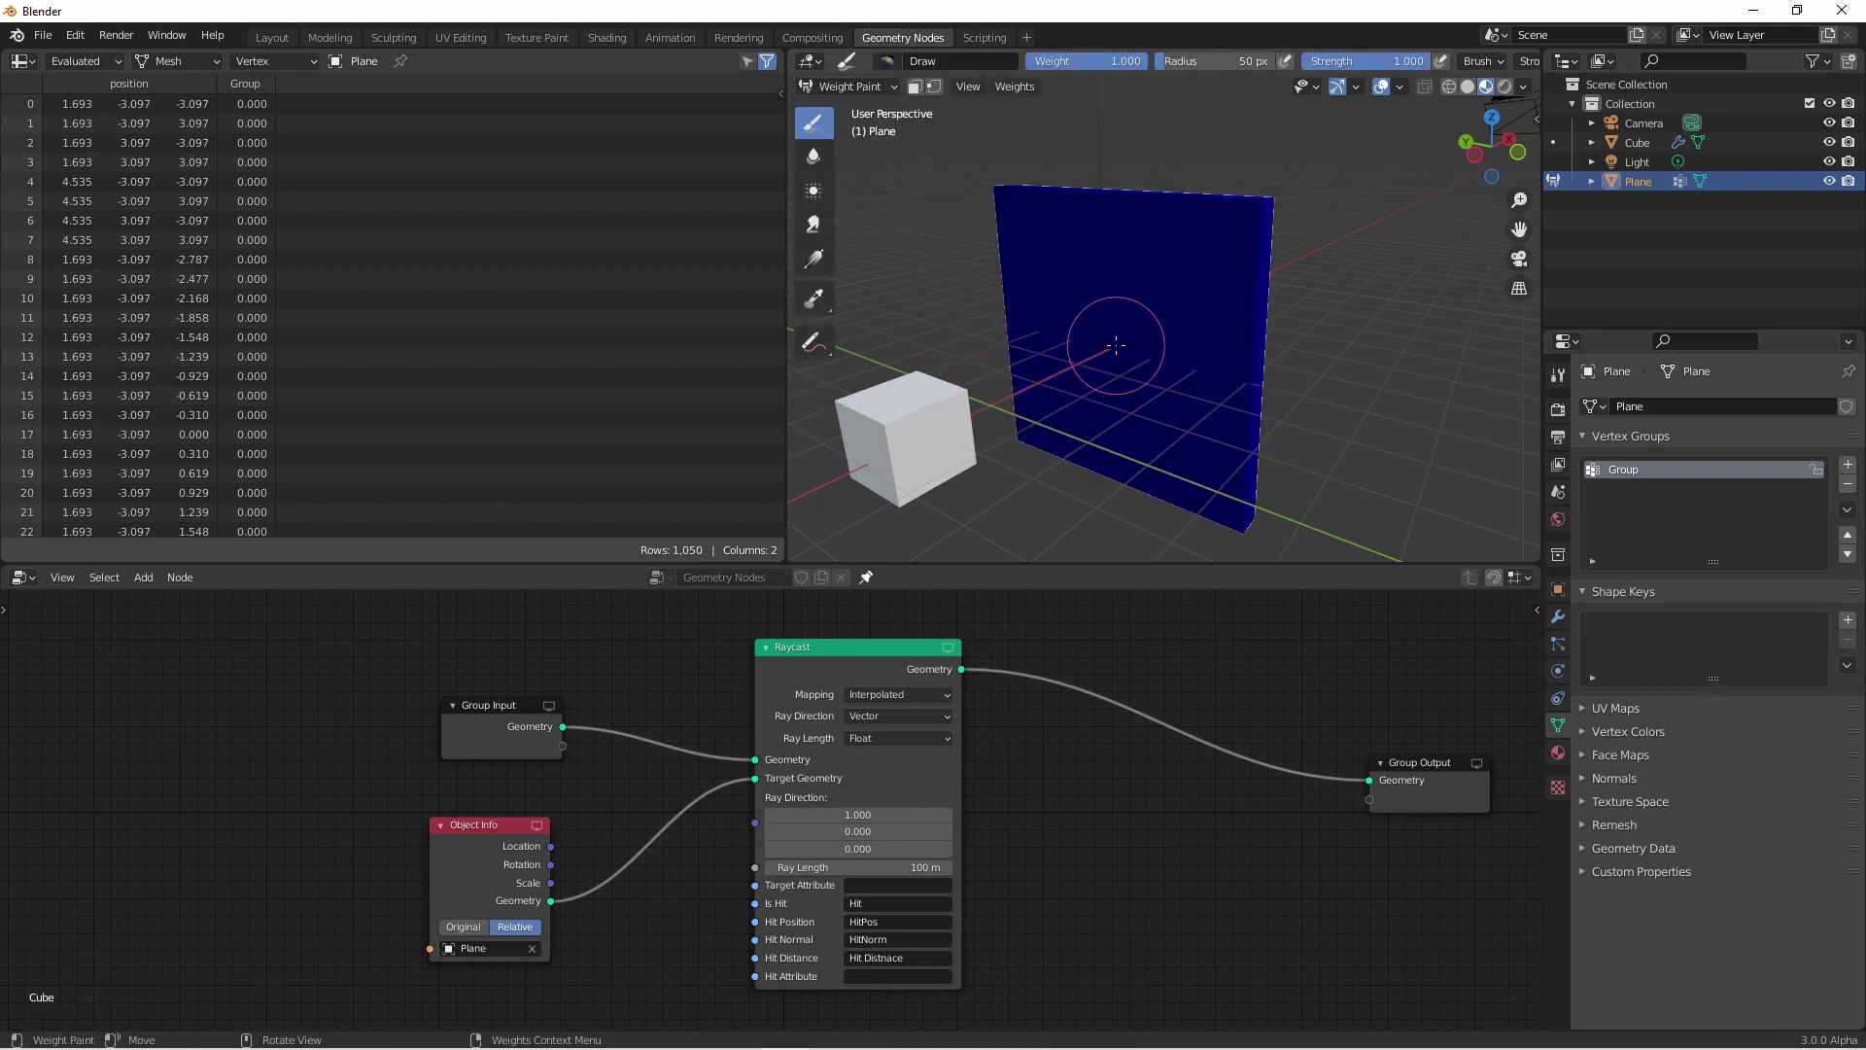
drag(1118, 339, 1104, 326)
drag(1132, 60, 1088, 60)
mouse_move(1186, 311)
mouse_down()
mouse_move(1164, 387)
mouse_move(1074, 291)
mouse_move(1088, 341)
mouse_up()
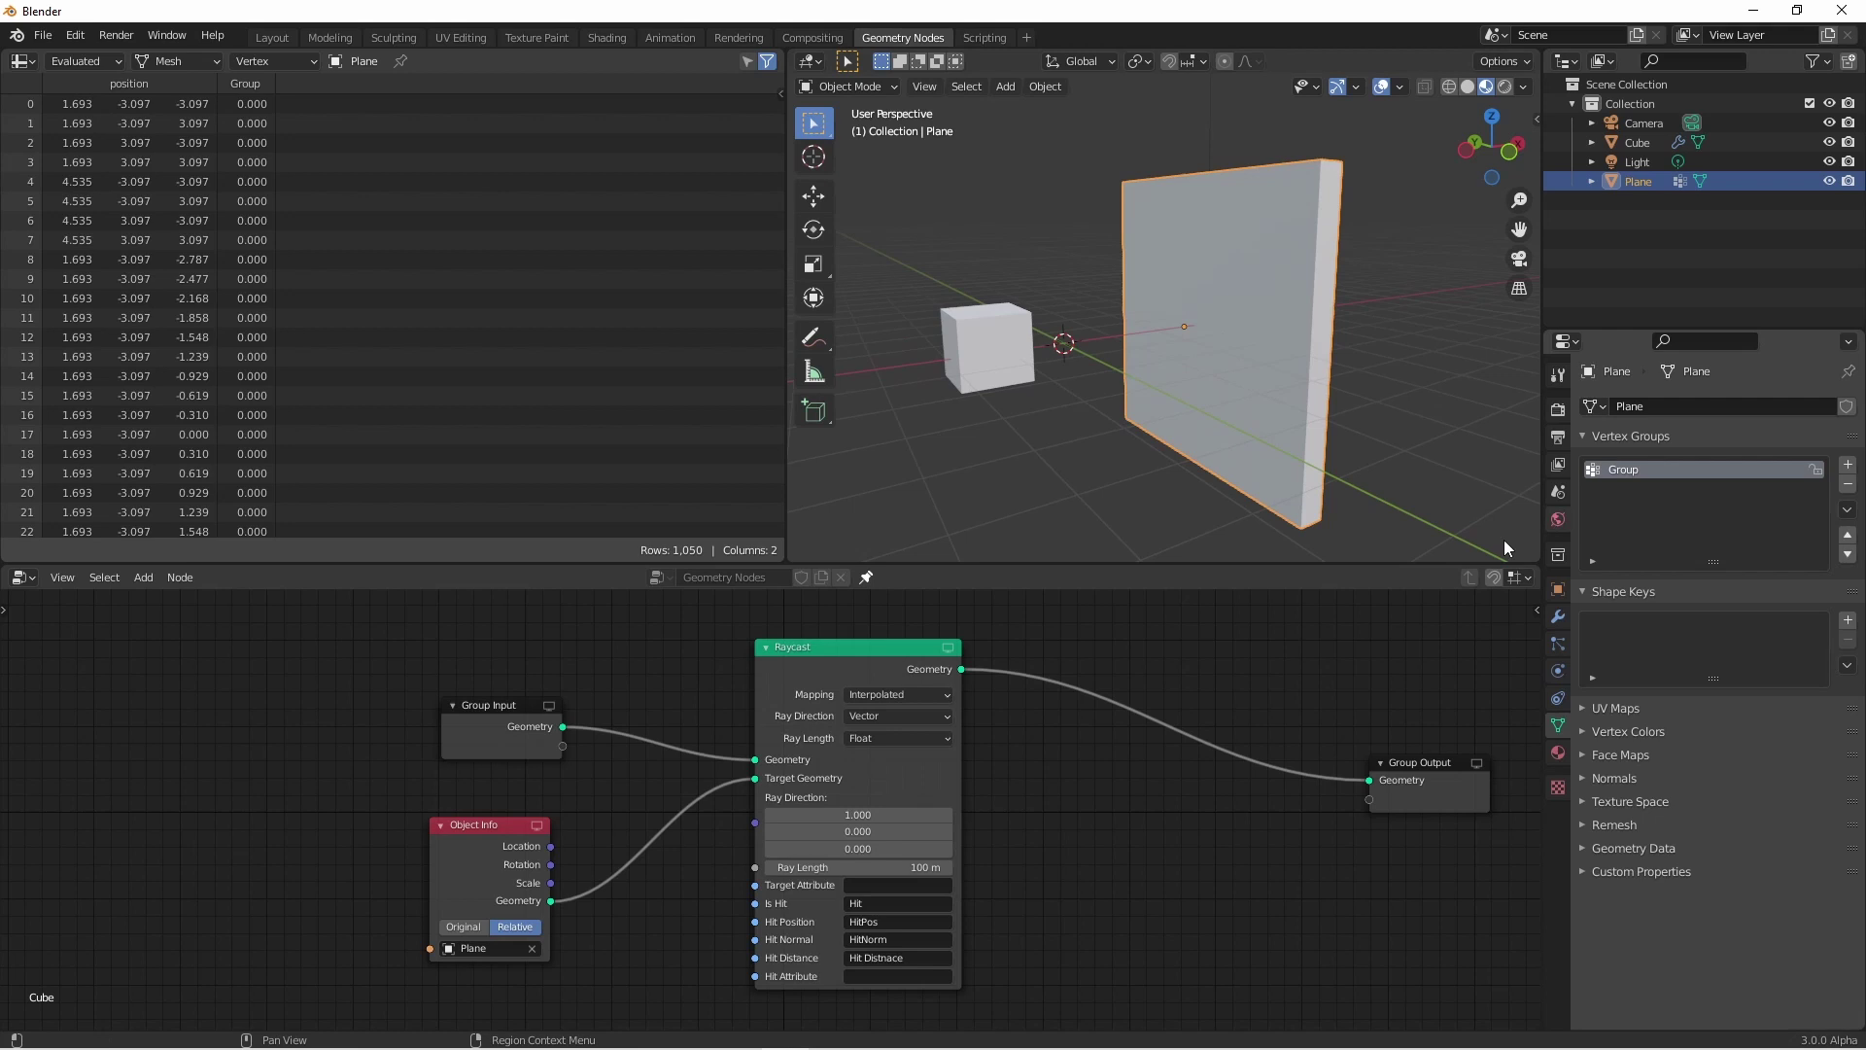
- Set the Raycast node's target attribute to Group and name its hit attribute output GroupWeight
click(908, 884)
text(Group)
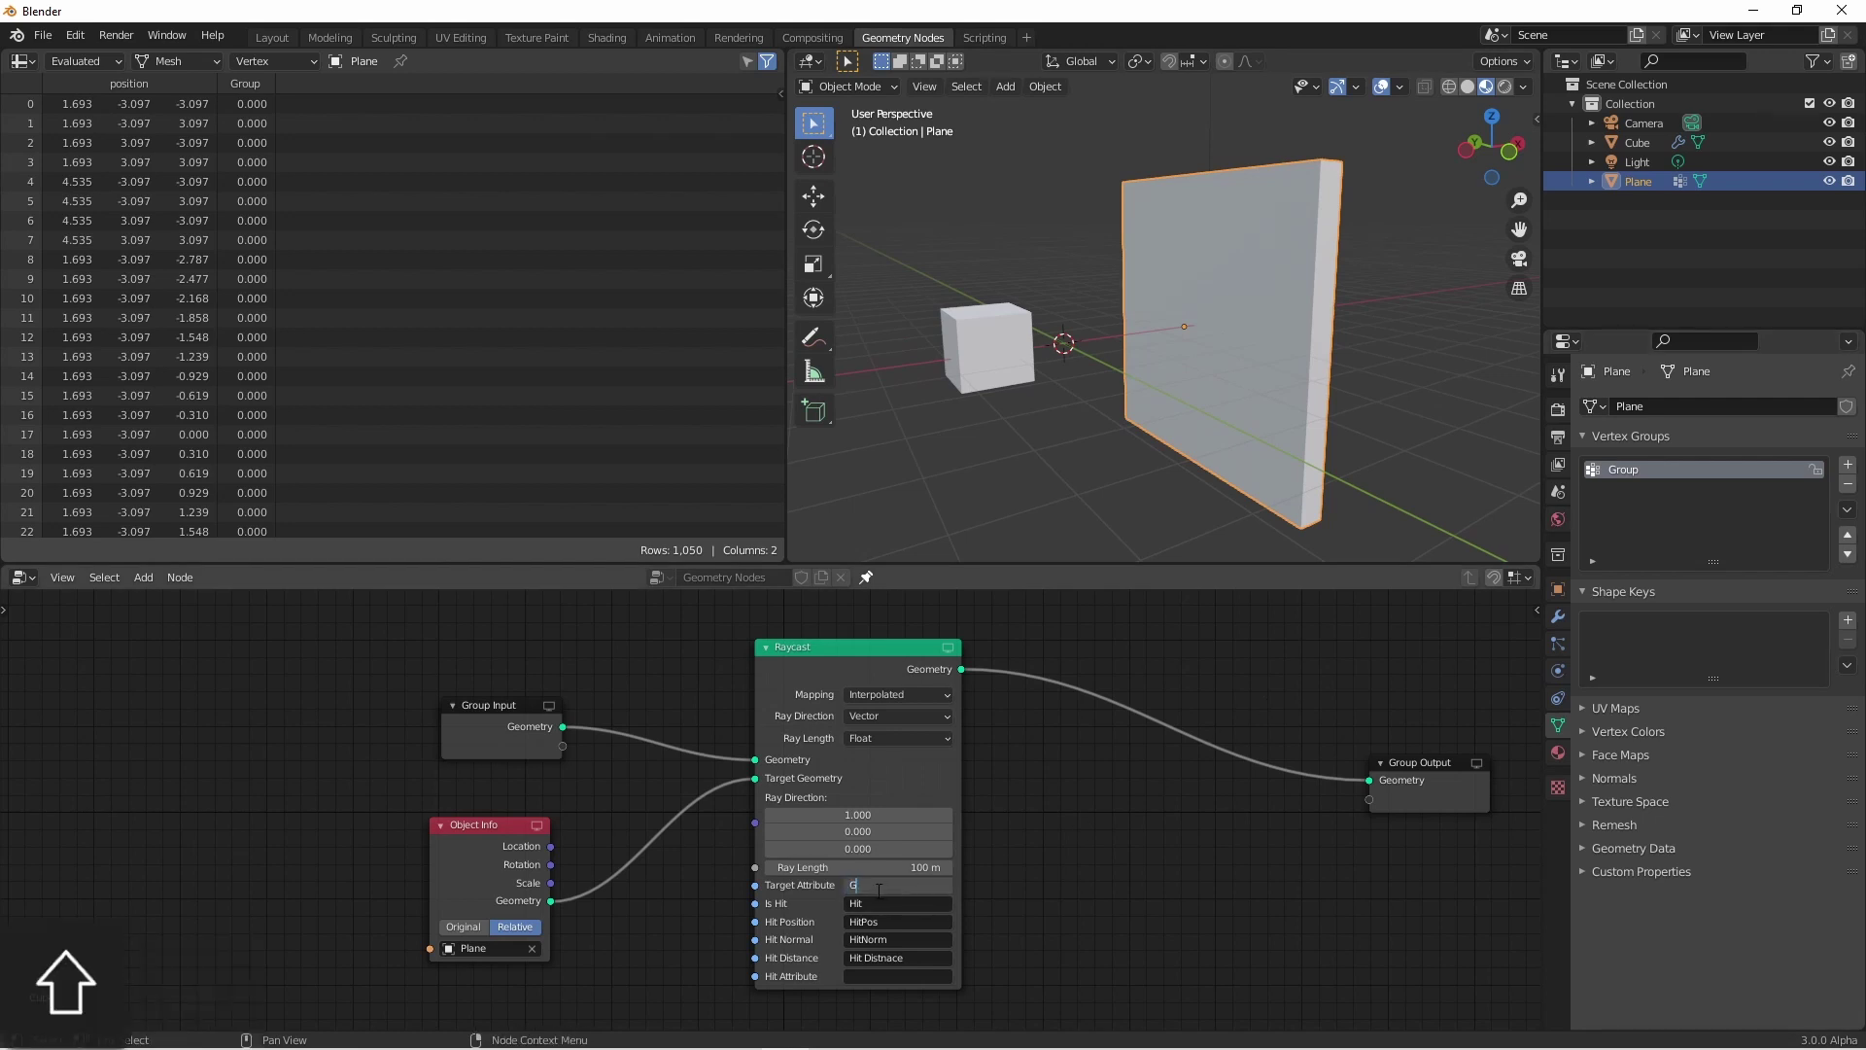
key(Return)
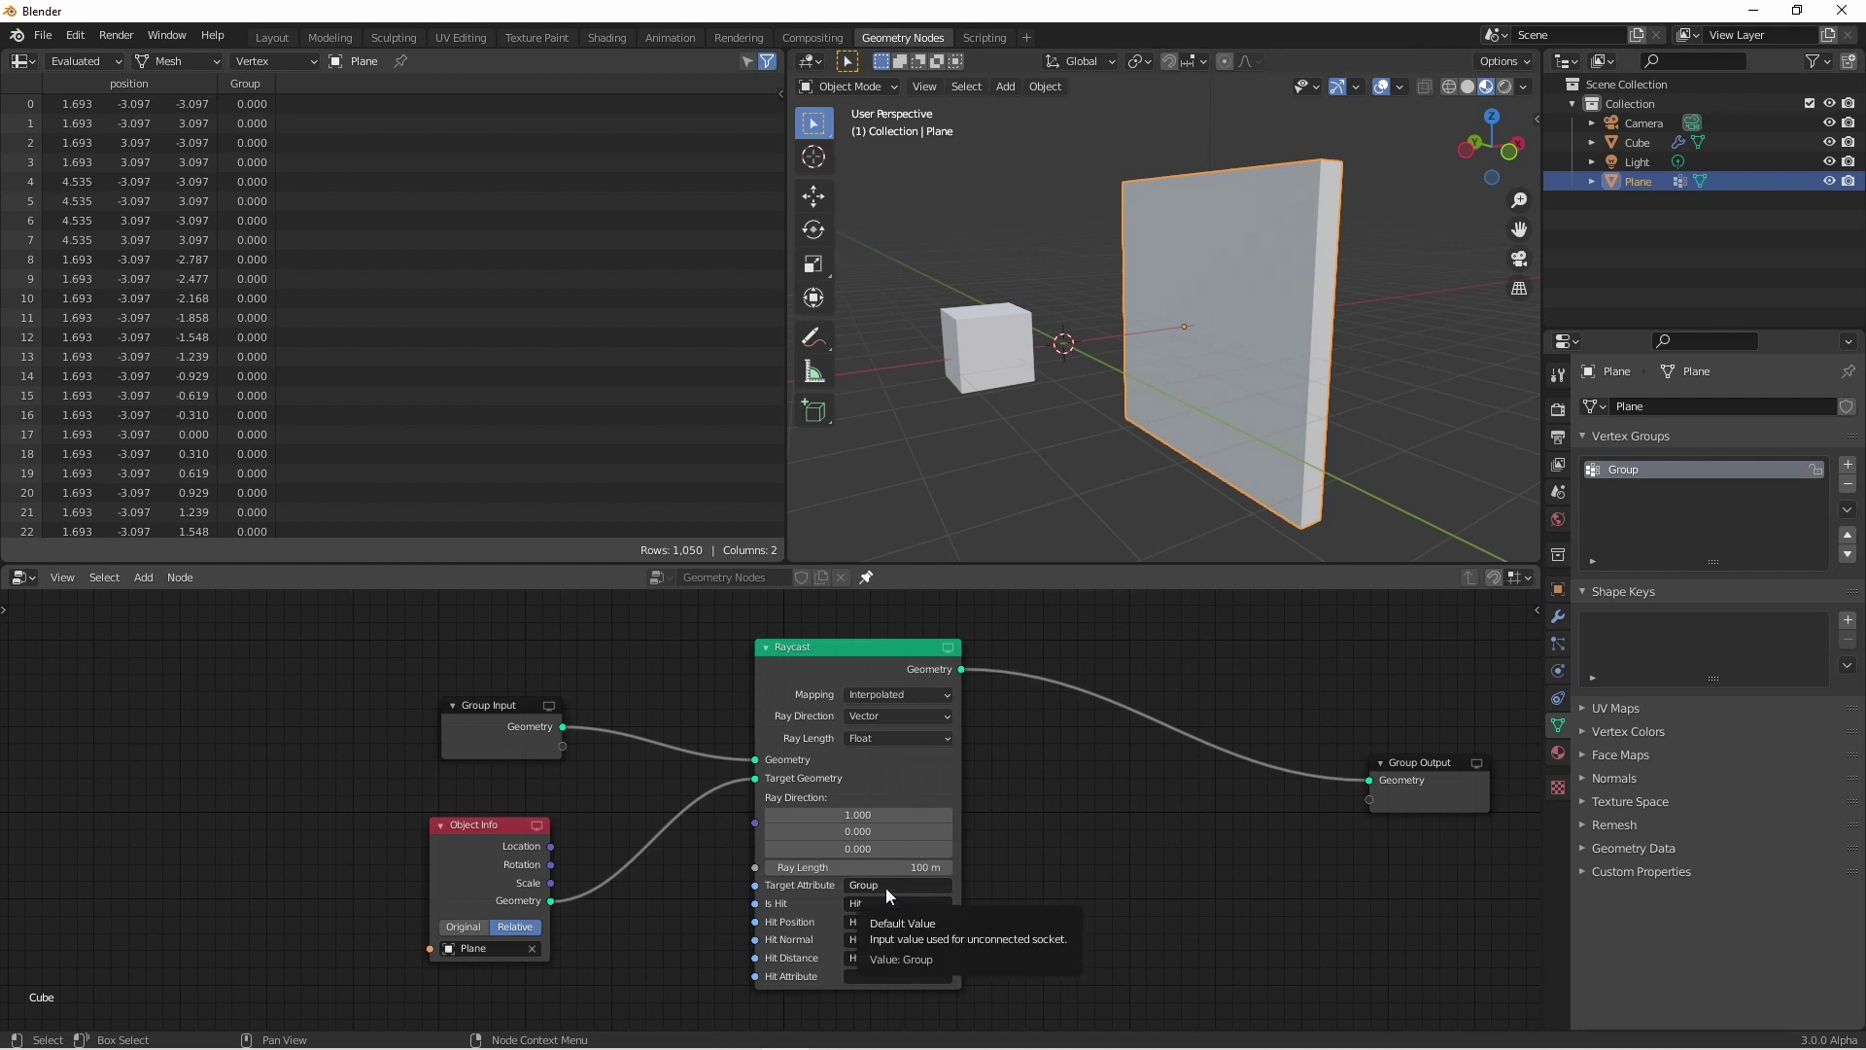
click(864, 976)
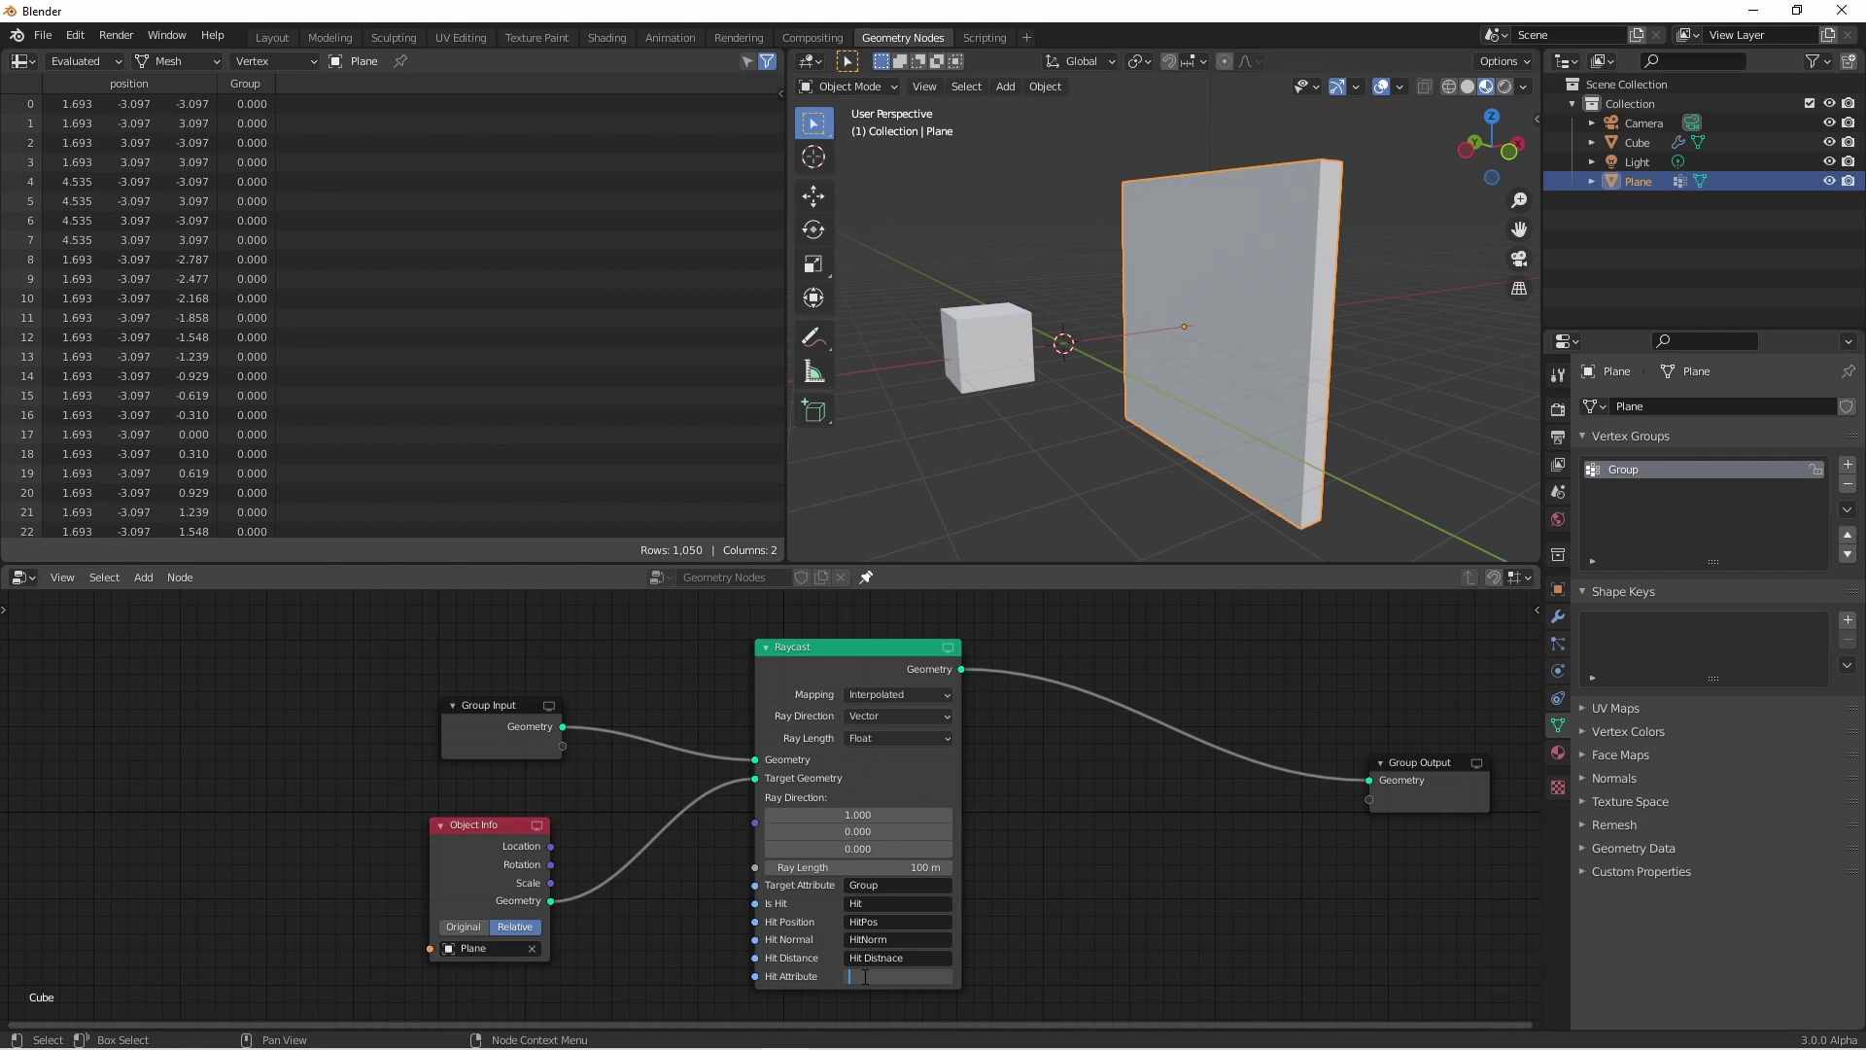
text(GroupWeight)
key(Return)
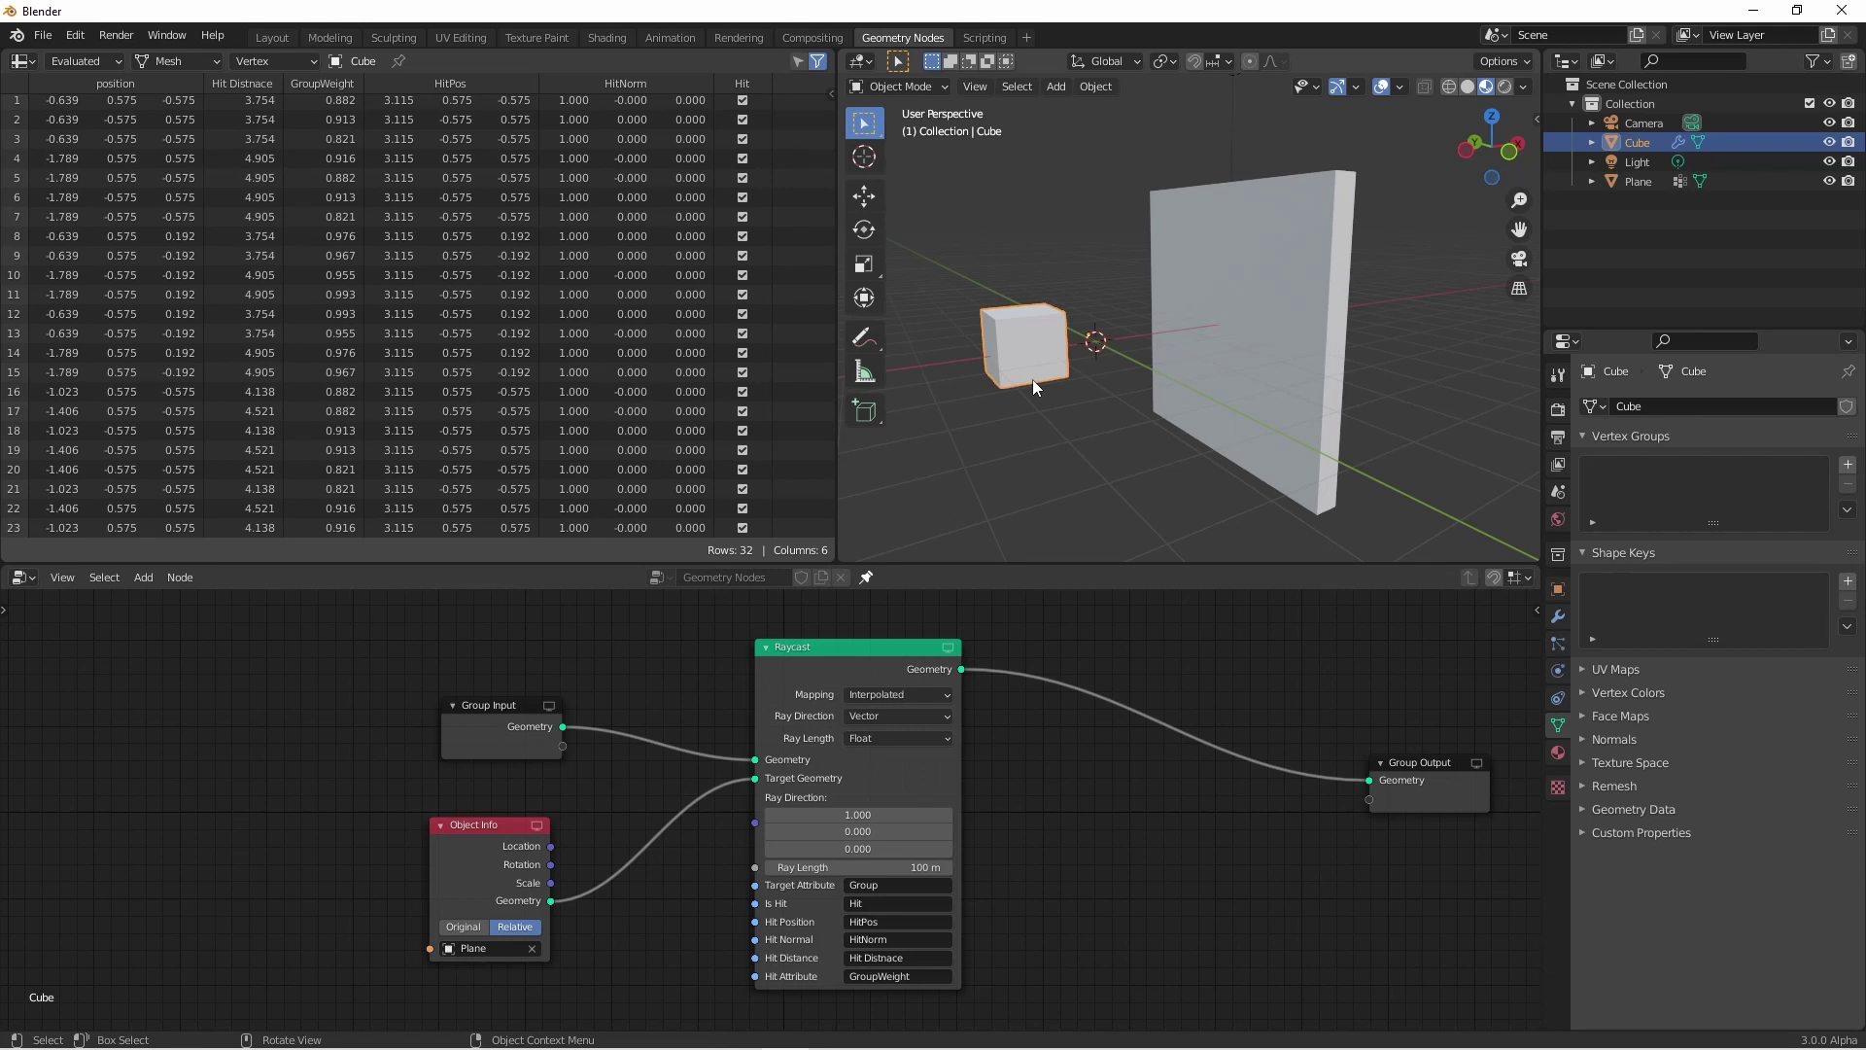
- Move the cube along Z in front of the weight-painted wall, up to and beyond its top edge
key(g)
key(z)
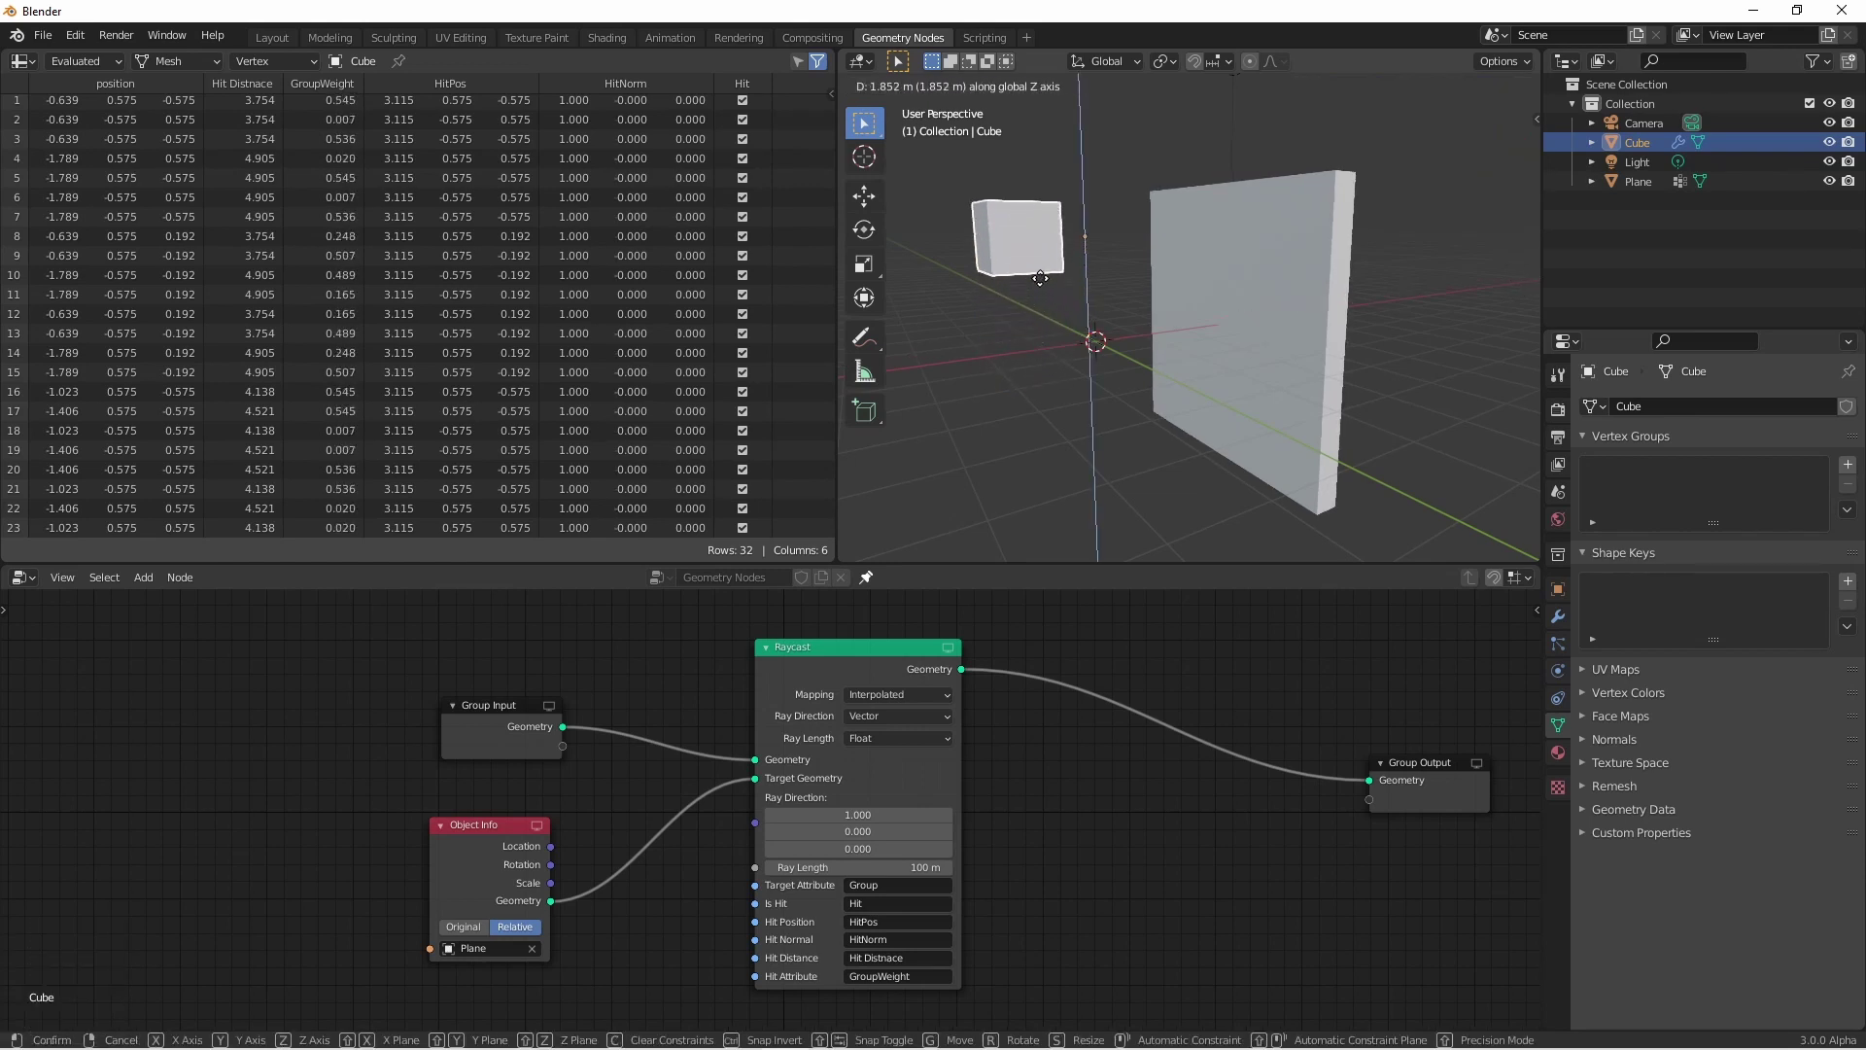
click(1040, 277)
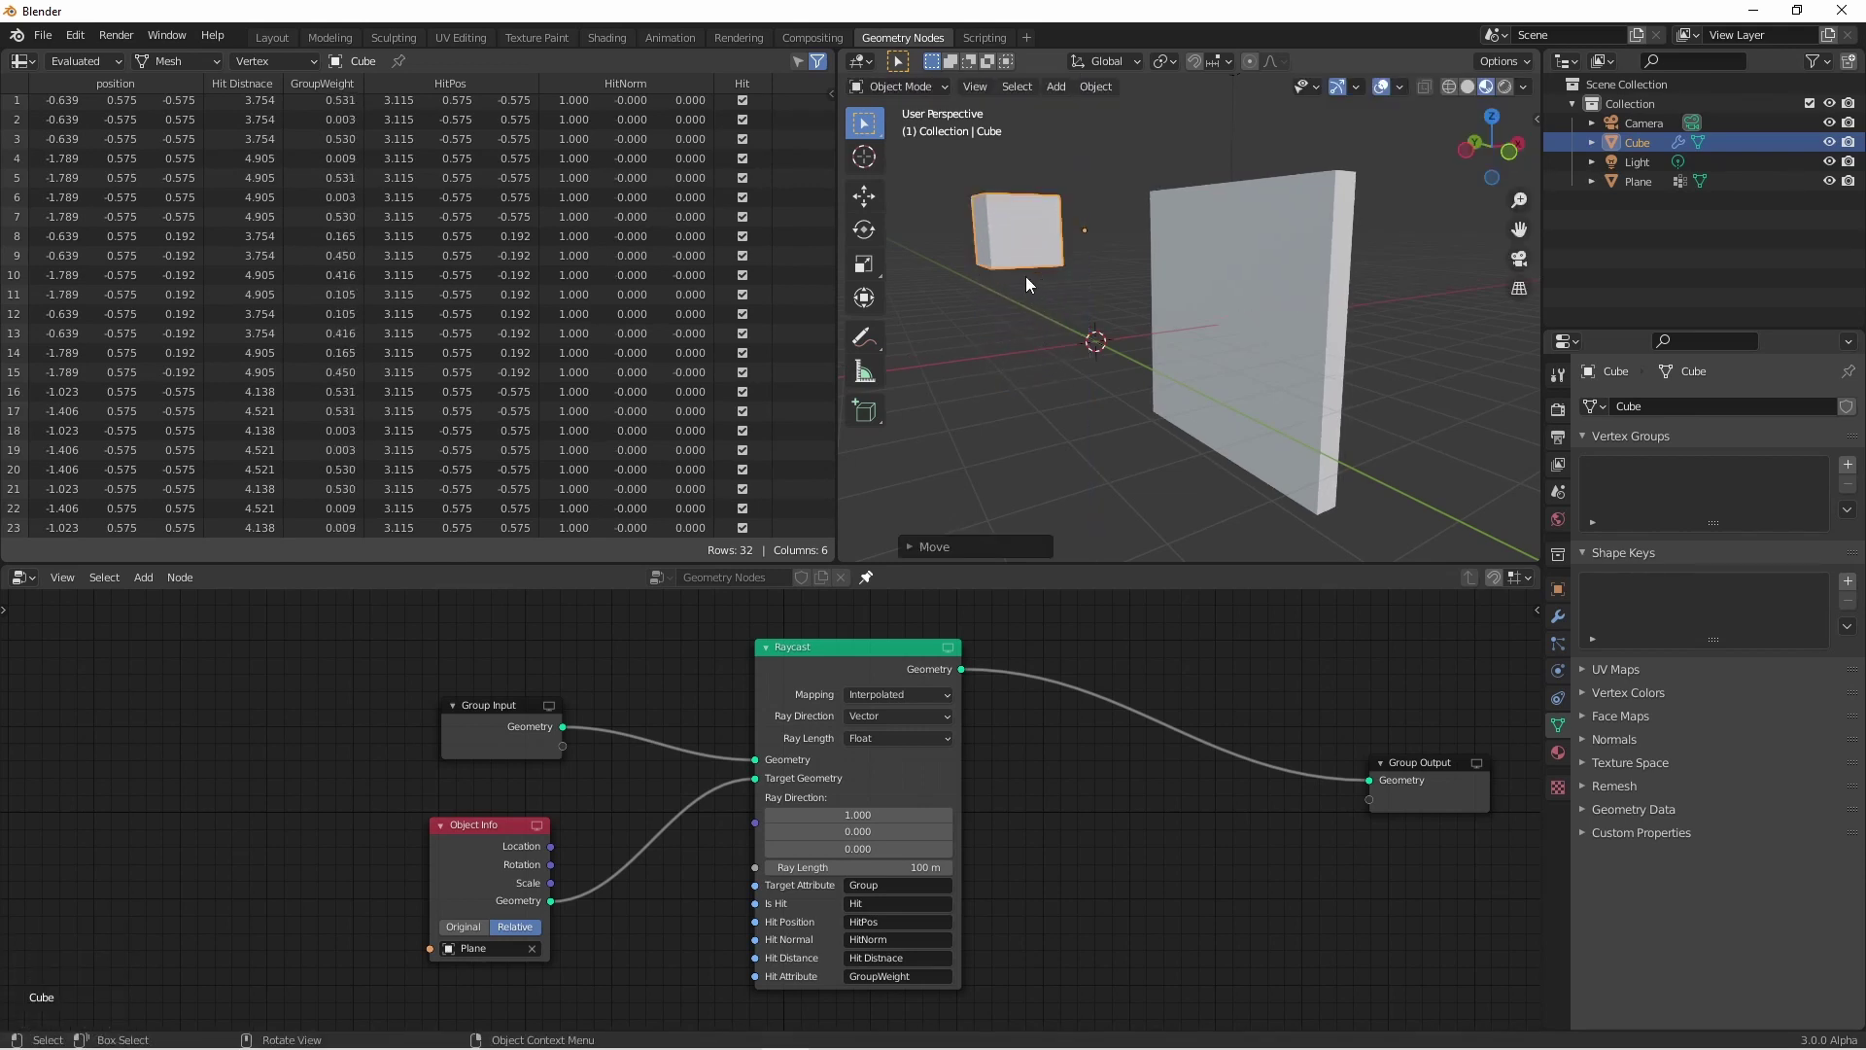
key(g)
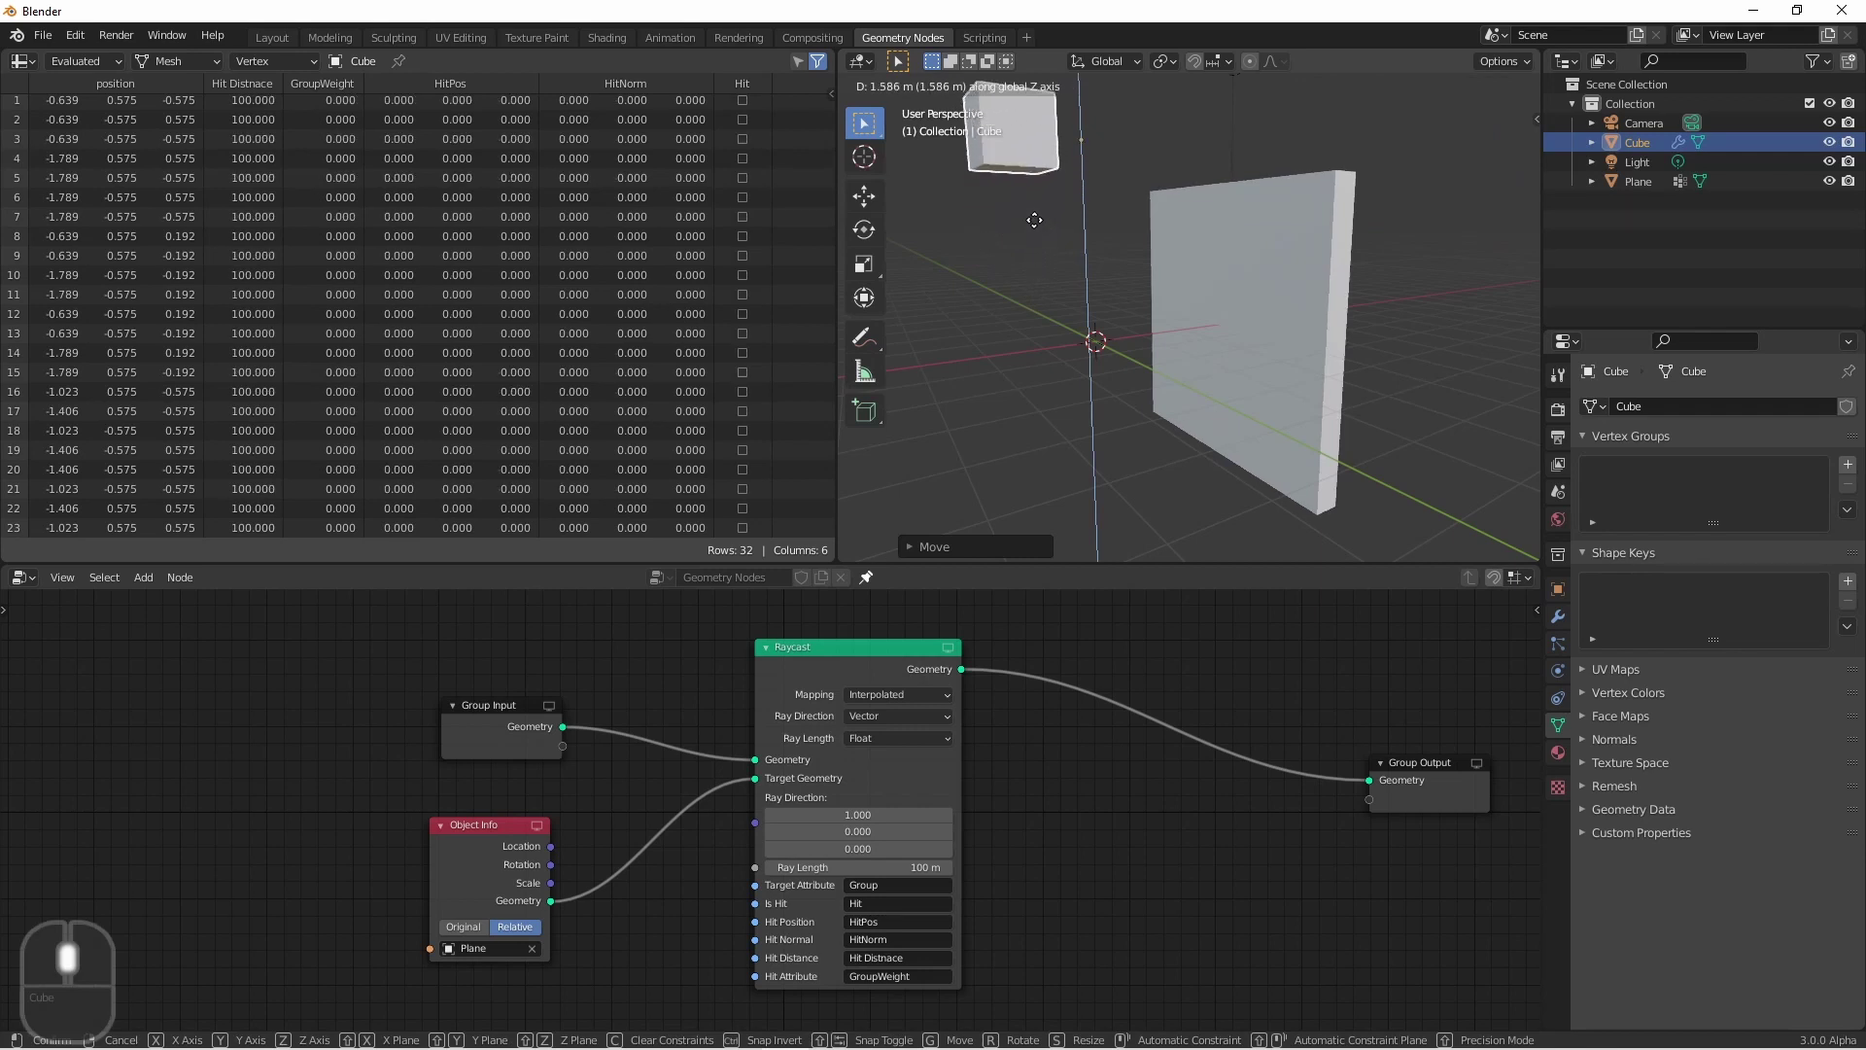
click(998, 296)
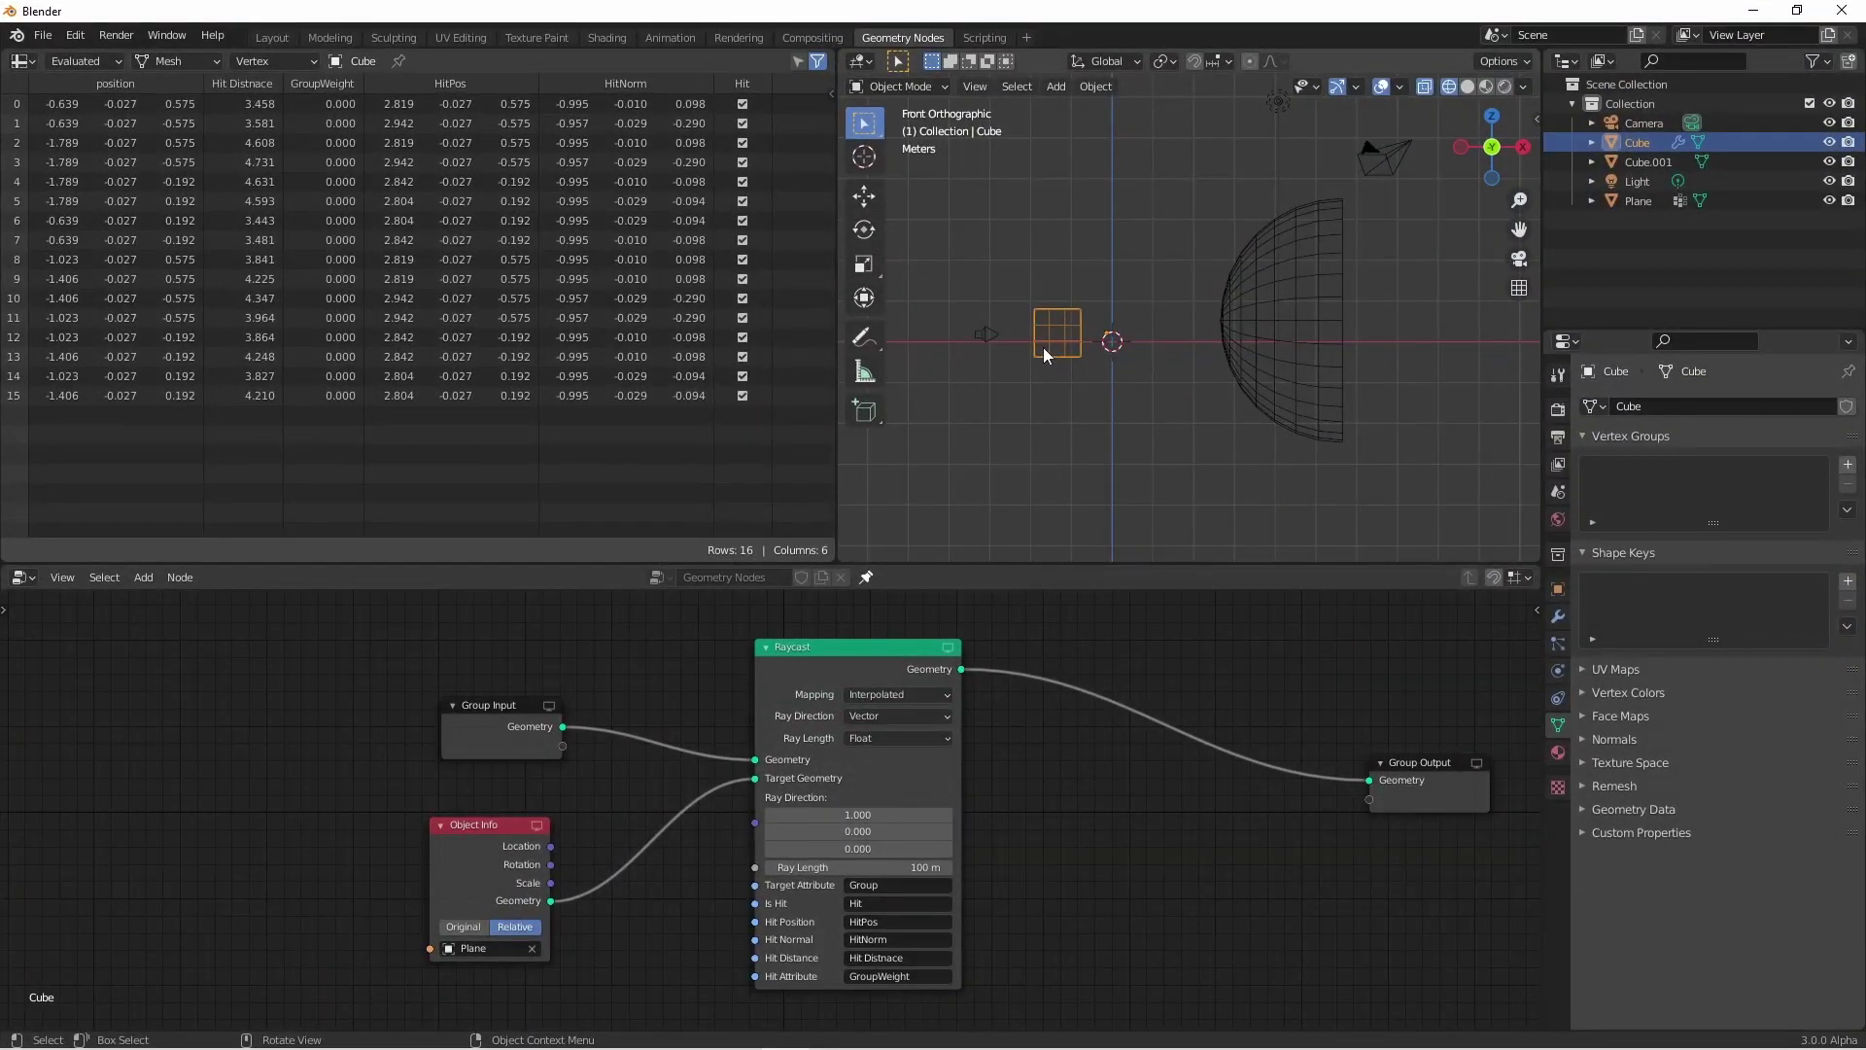
- Add a Point Instance node between Raycast and Group Output, instancing the object Cube.001
scroll(978, 340, up, 2)
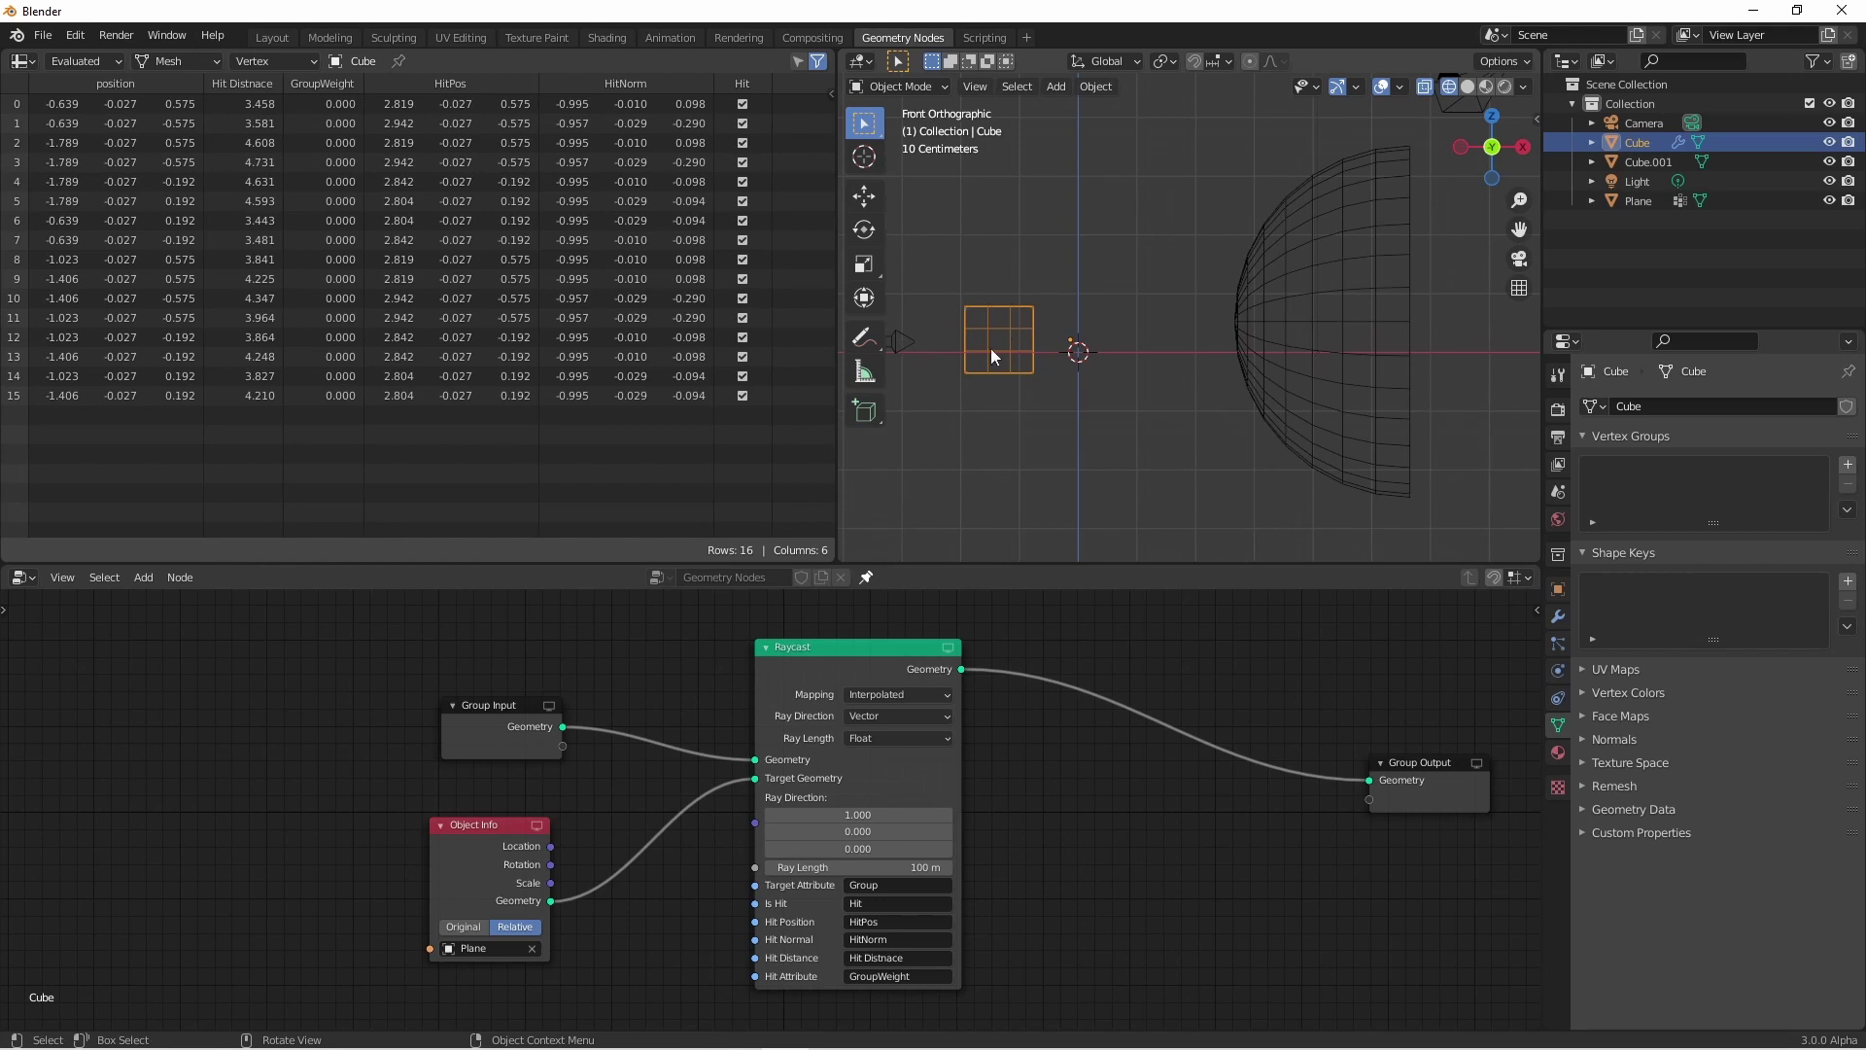
key(shift+a)
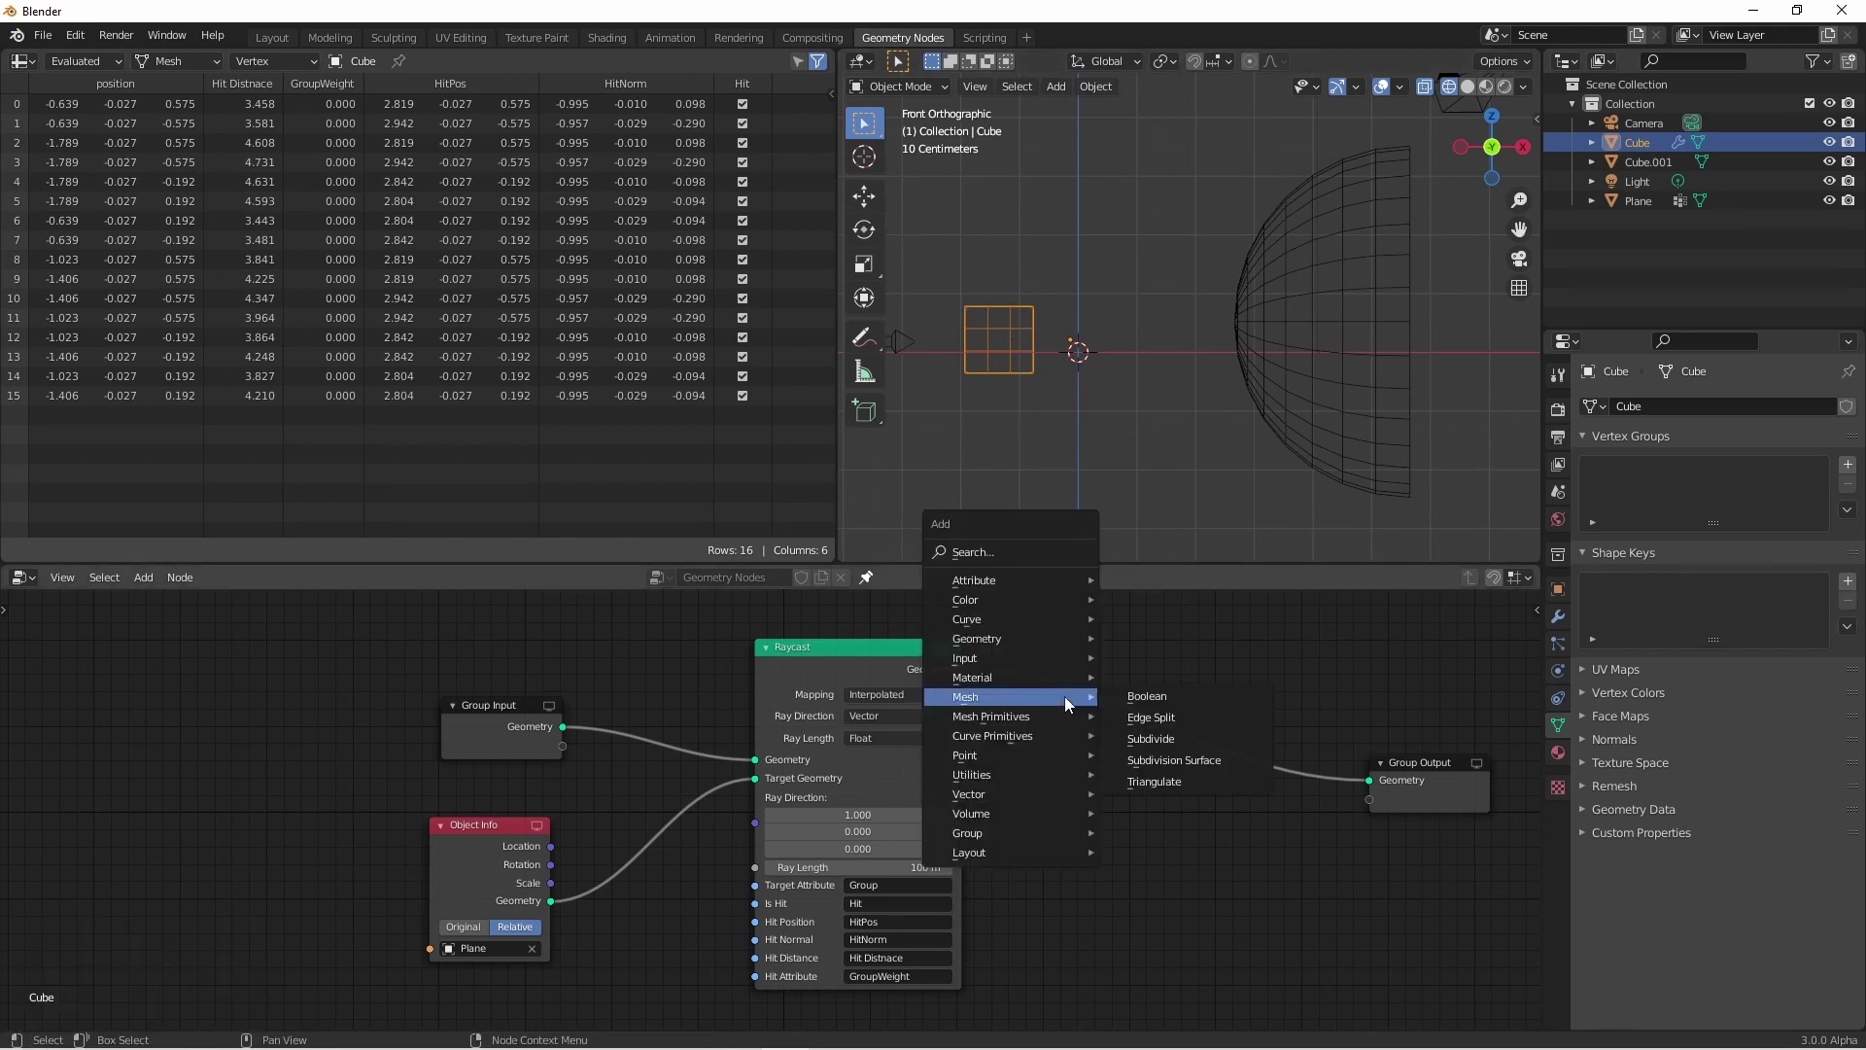
click(1210, 667)
click(1117, 739)
key(Tab)
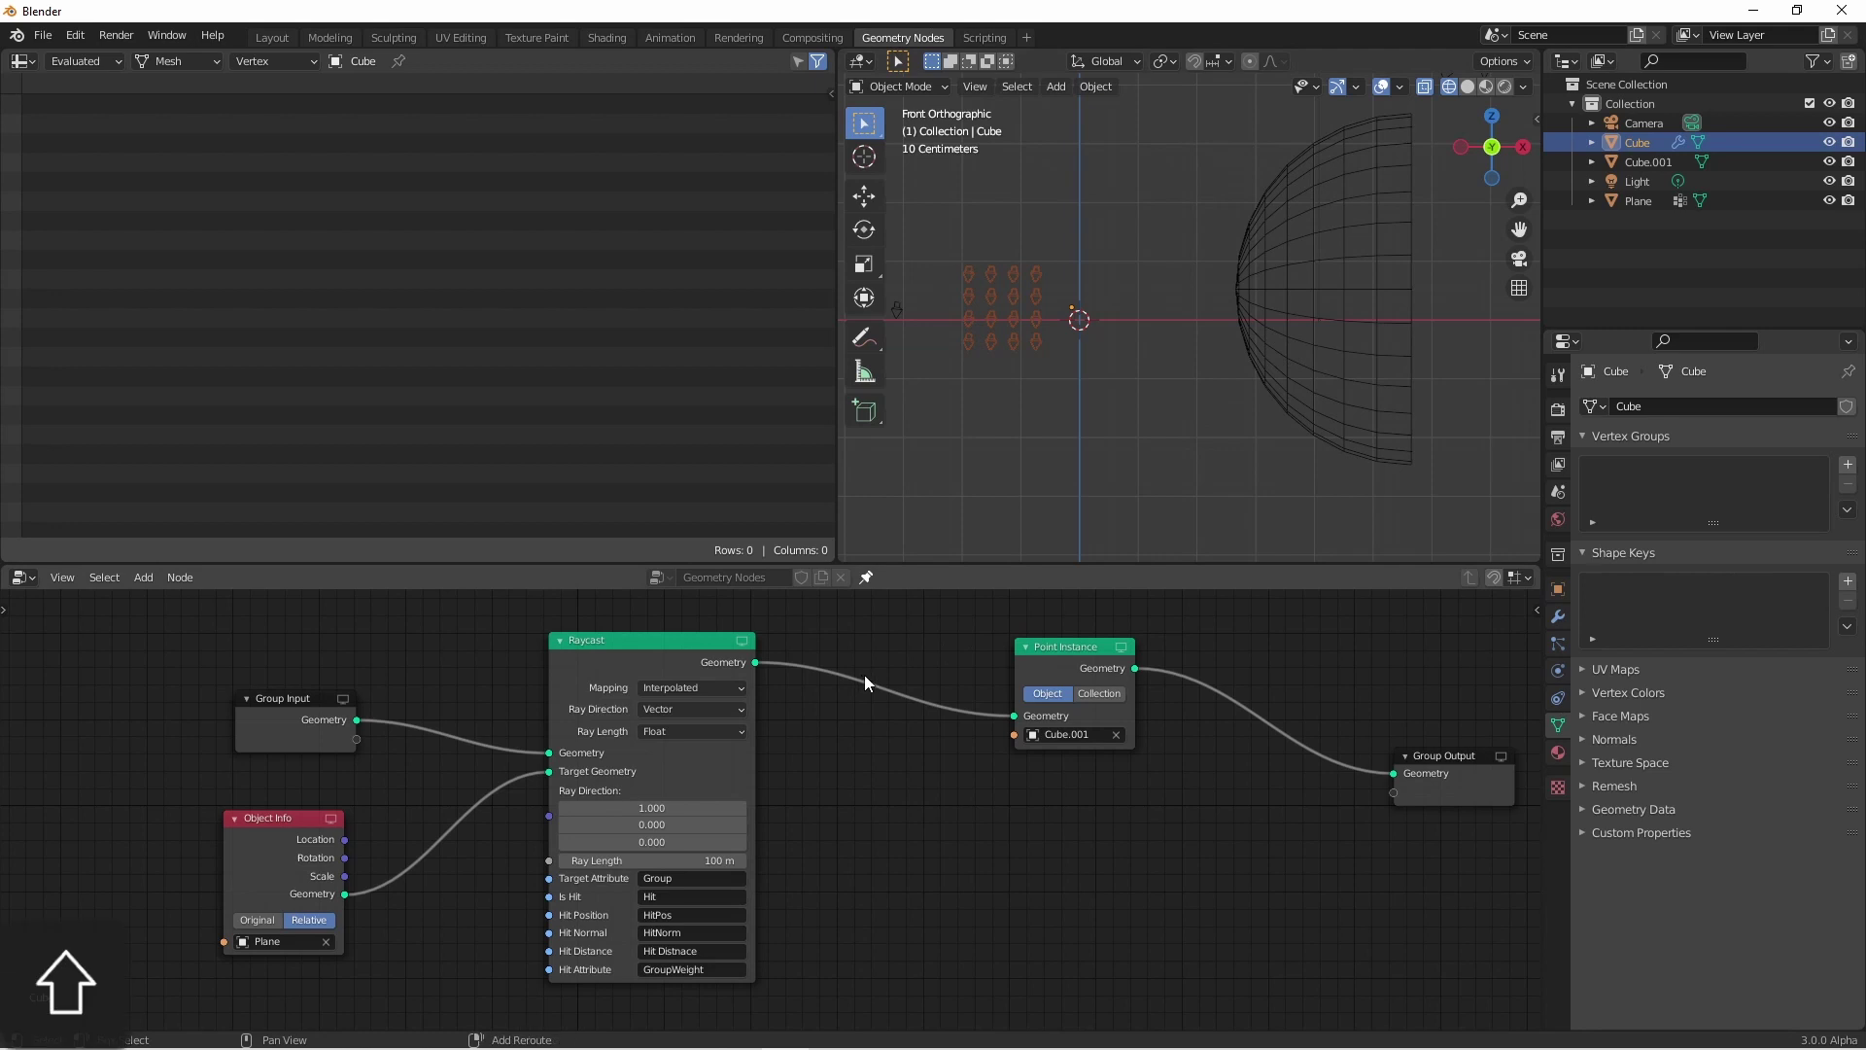
- Insert an Align Rotation to Vector node between the Raycast and Point Instance nodes
key(shift+a)
mouse_move(902, 638)
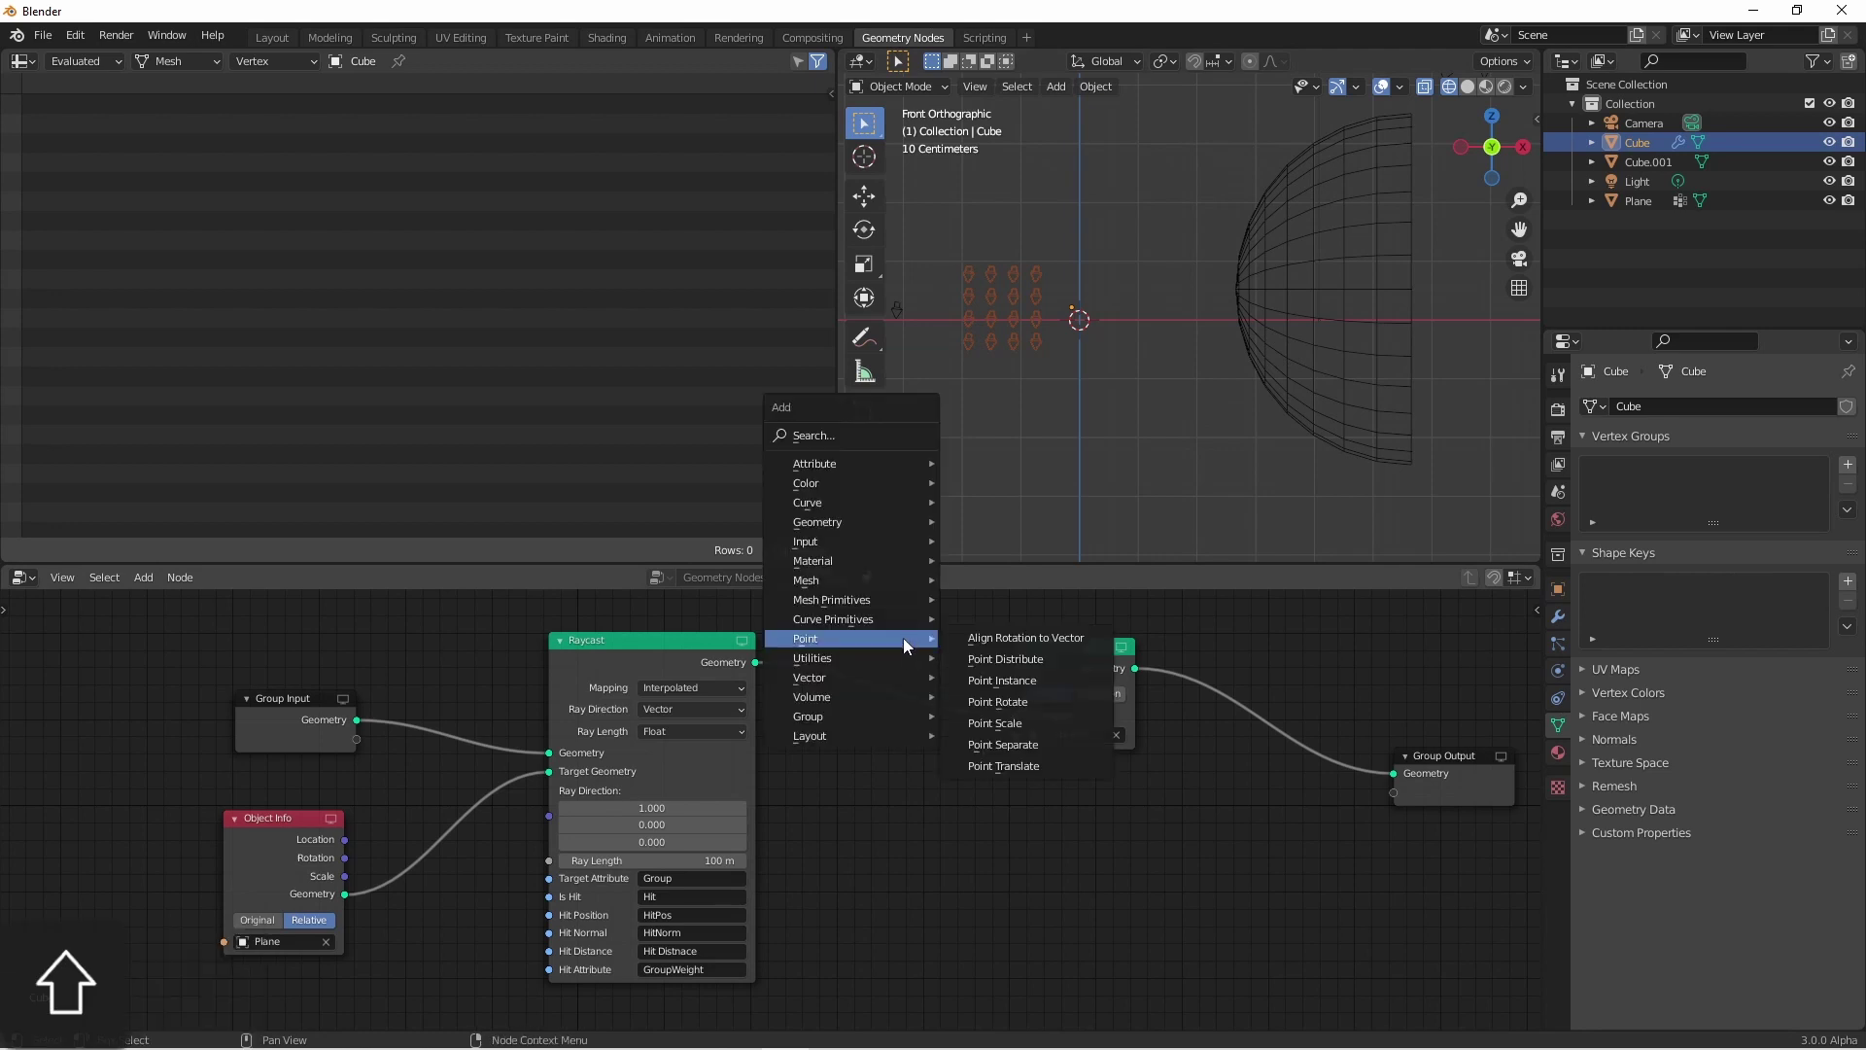
click(975, 639)
click(843, 639)
- With the cube selected again, align the instances' Z axis to the HitNorm attribute in the Align Rotation to Vector node
click(897, 316)
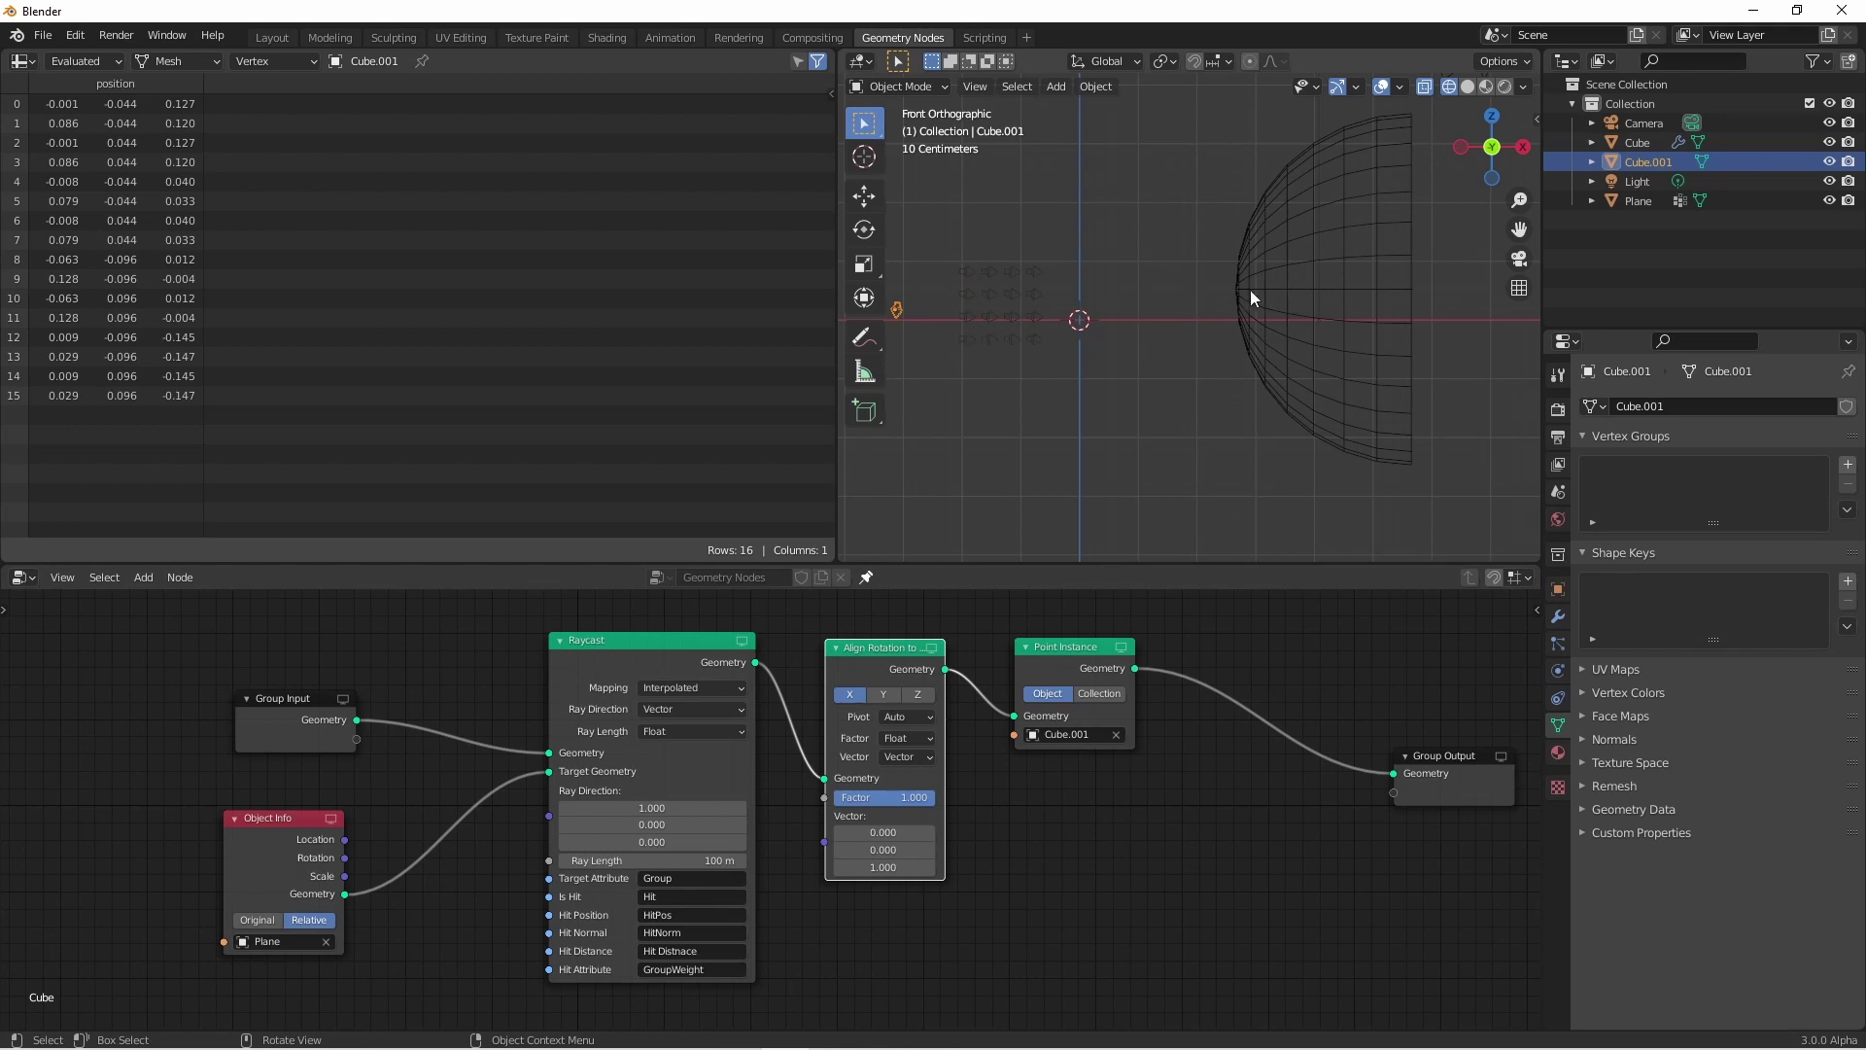
click(1007, 305)
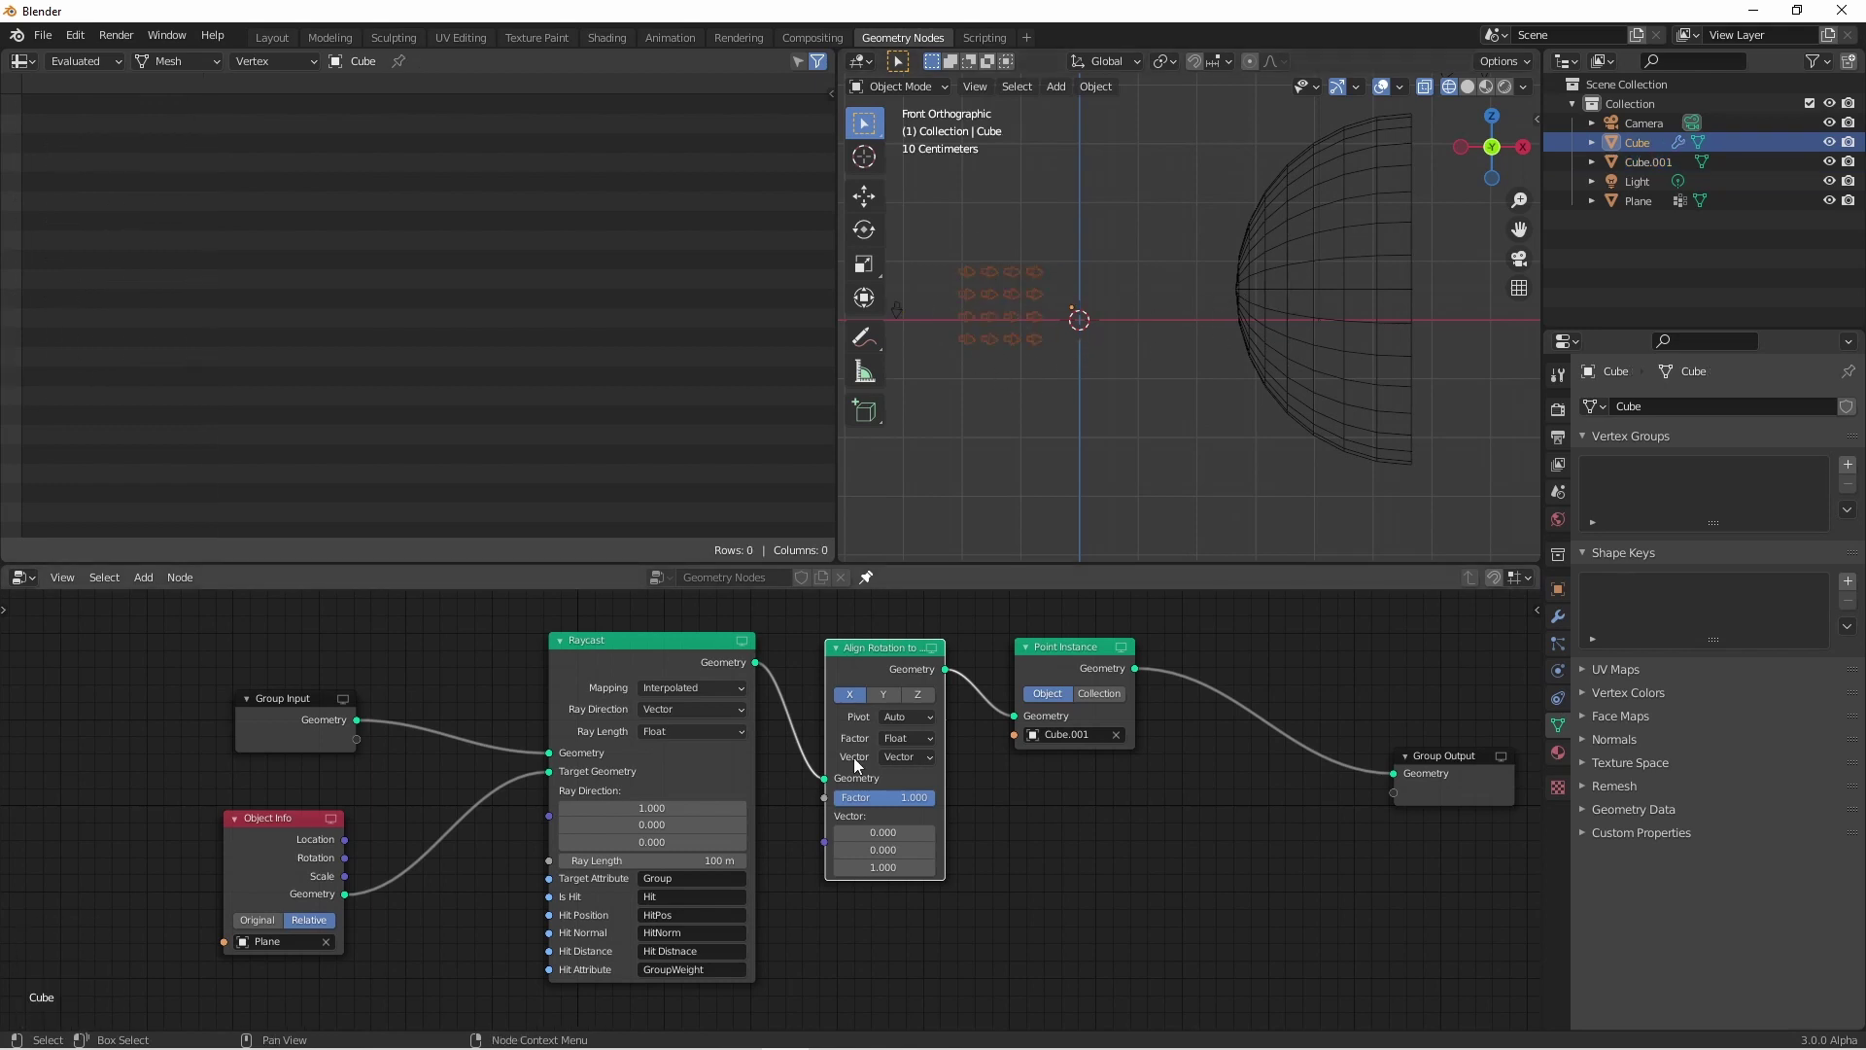
click(906, 757)
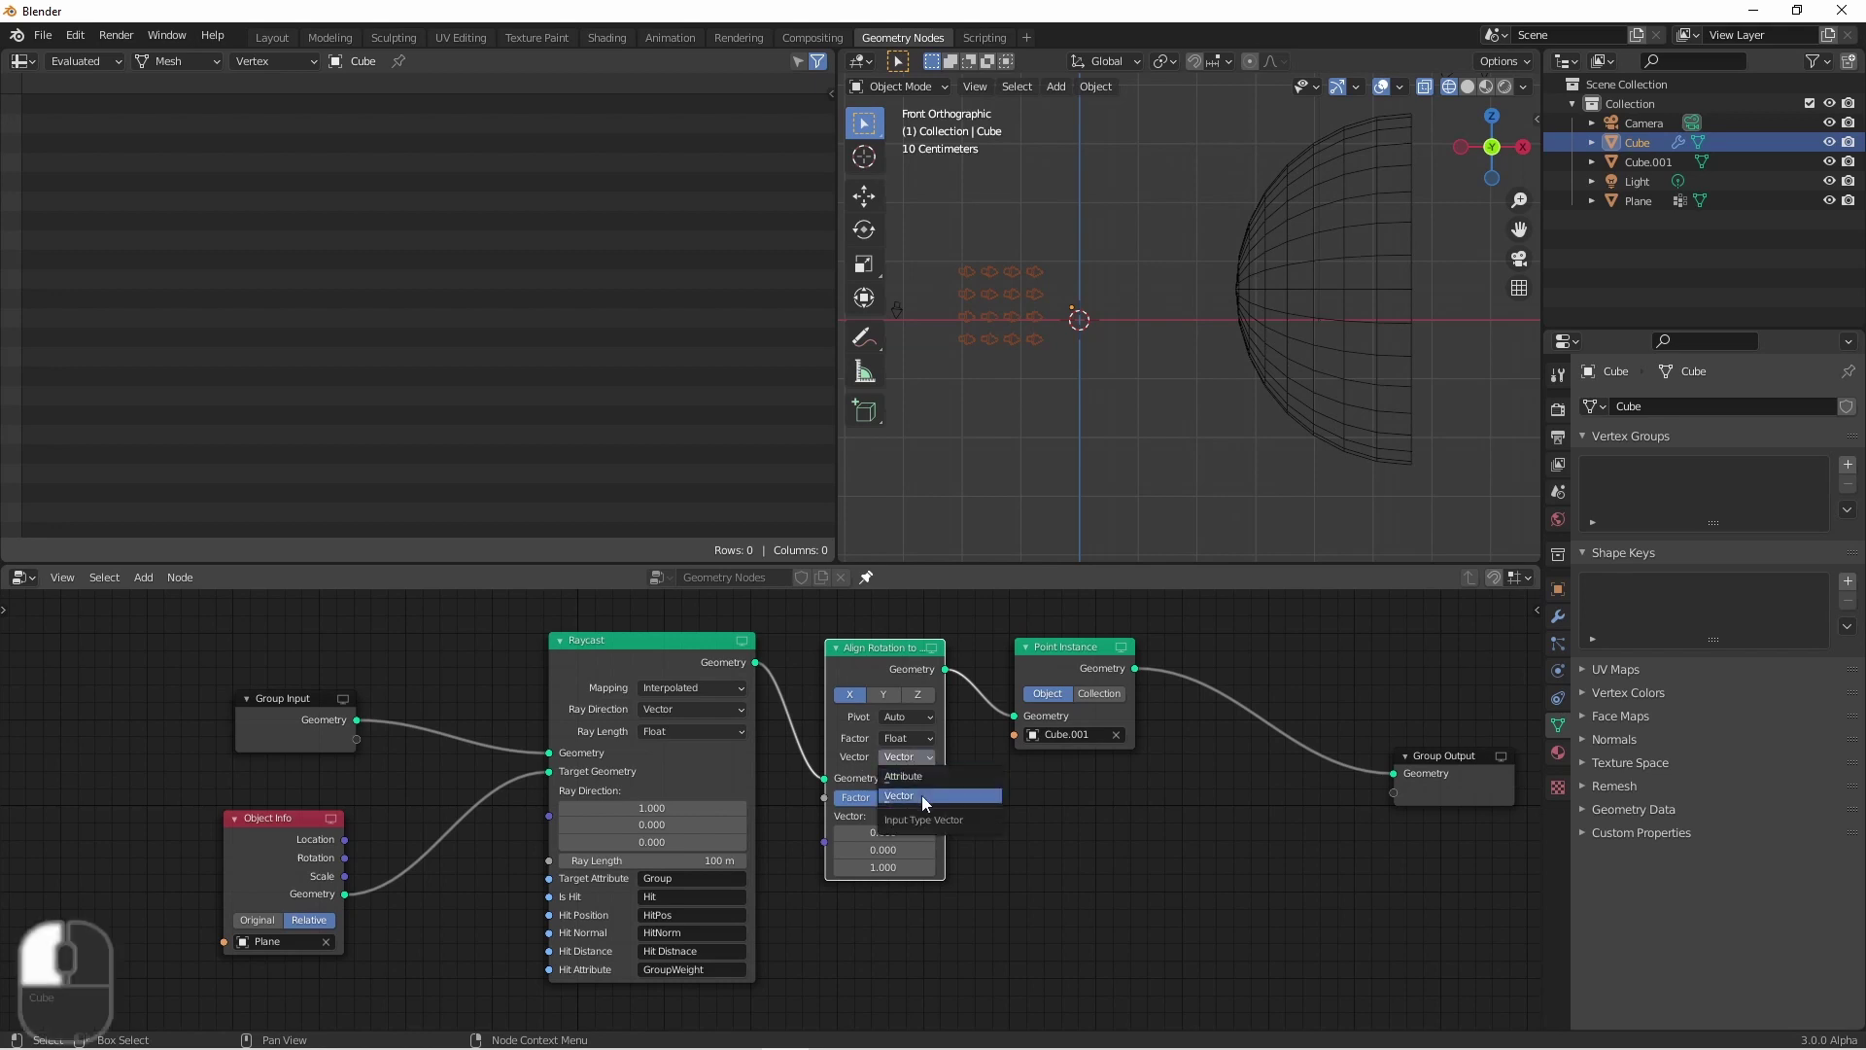
click(920, 778)
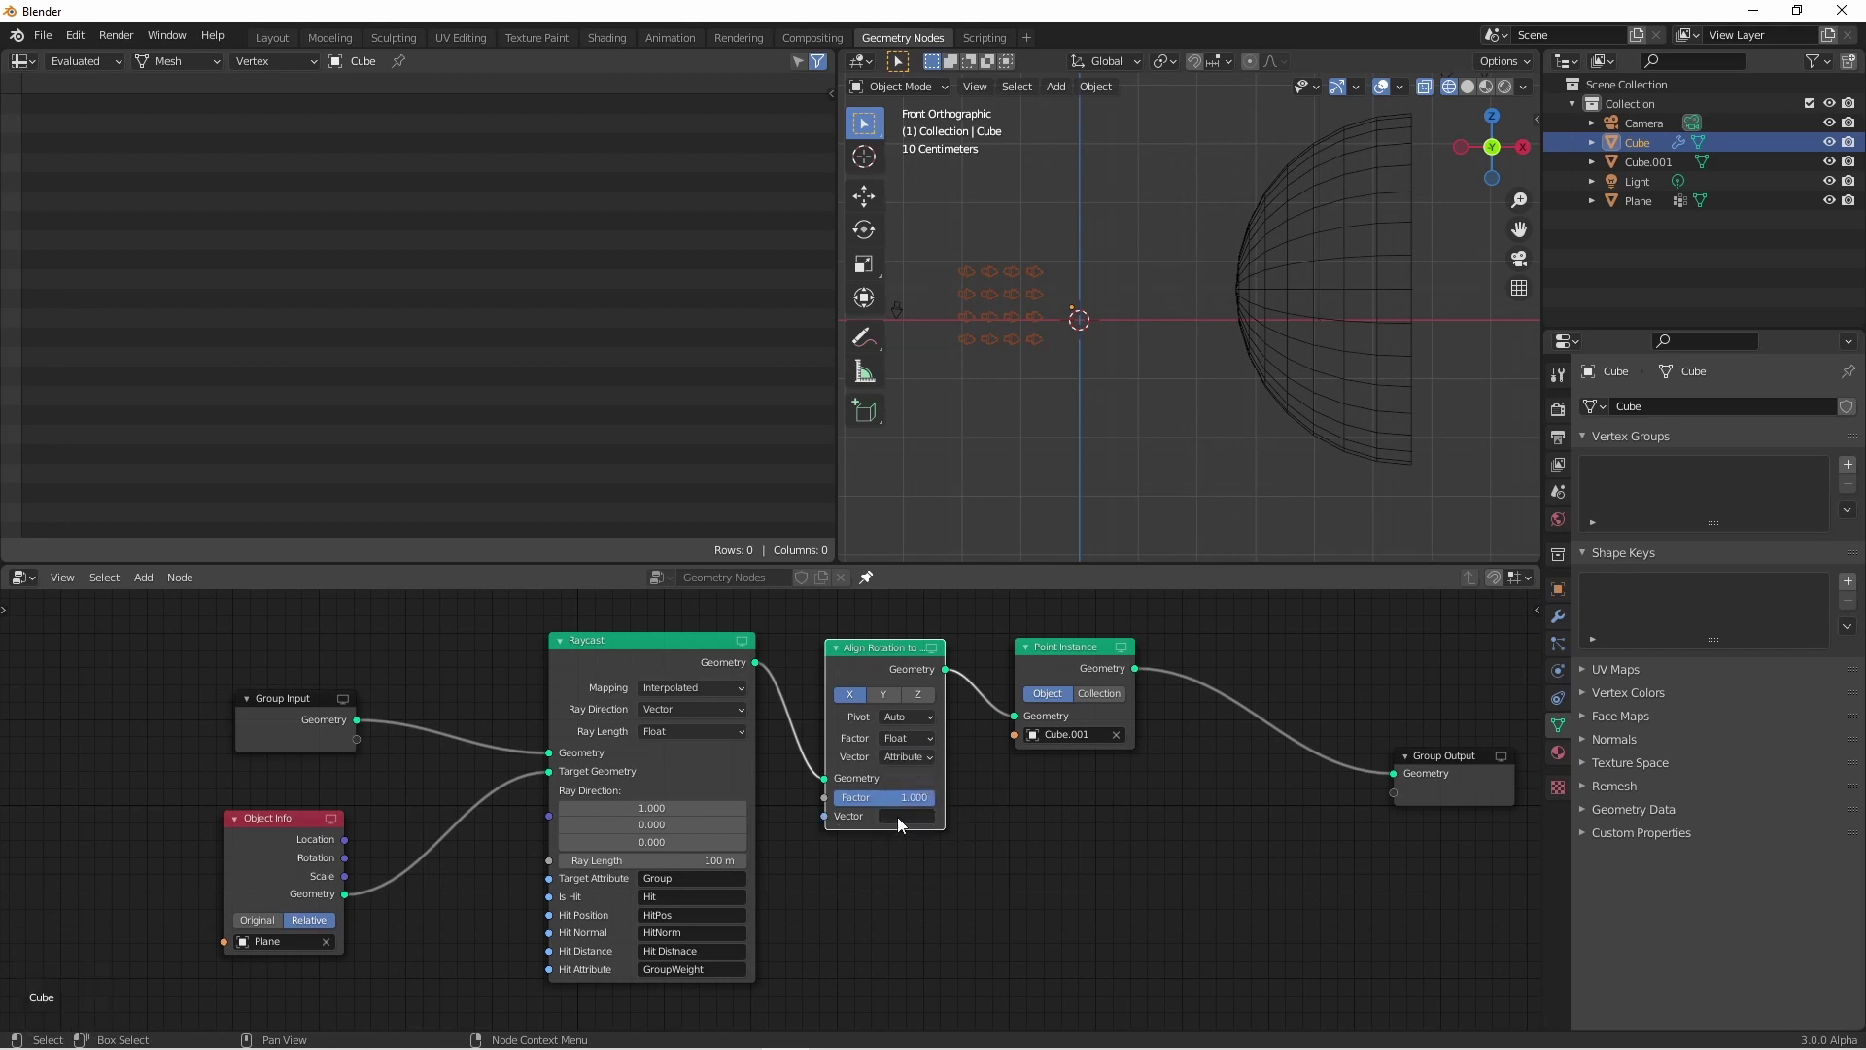
click(899, 819)
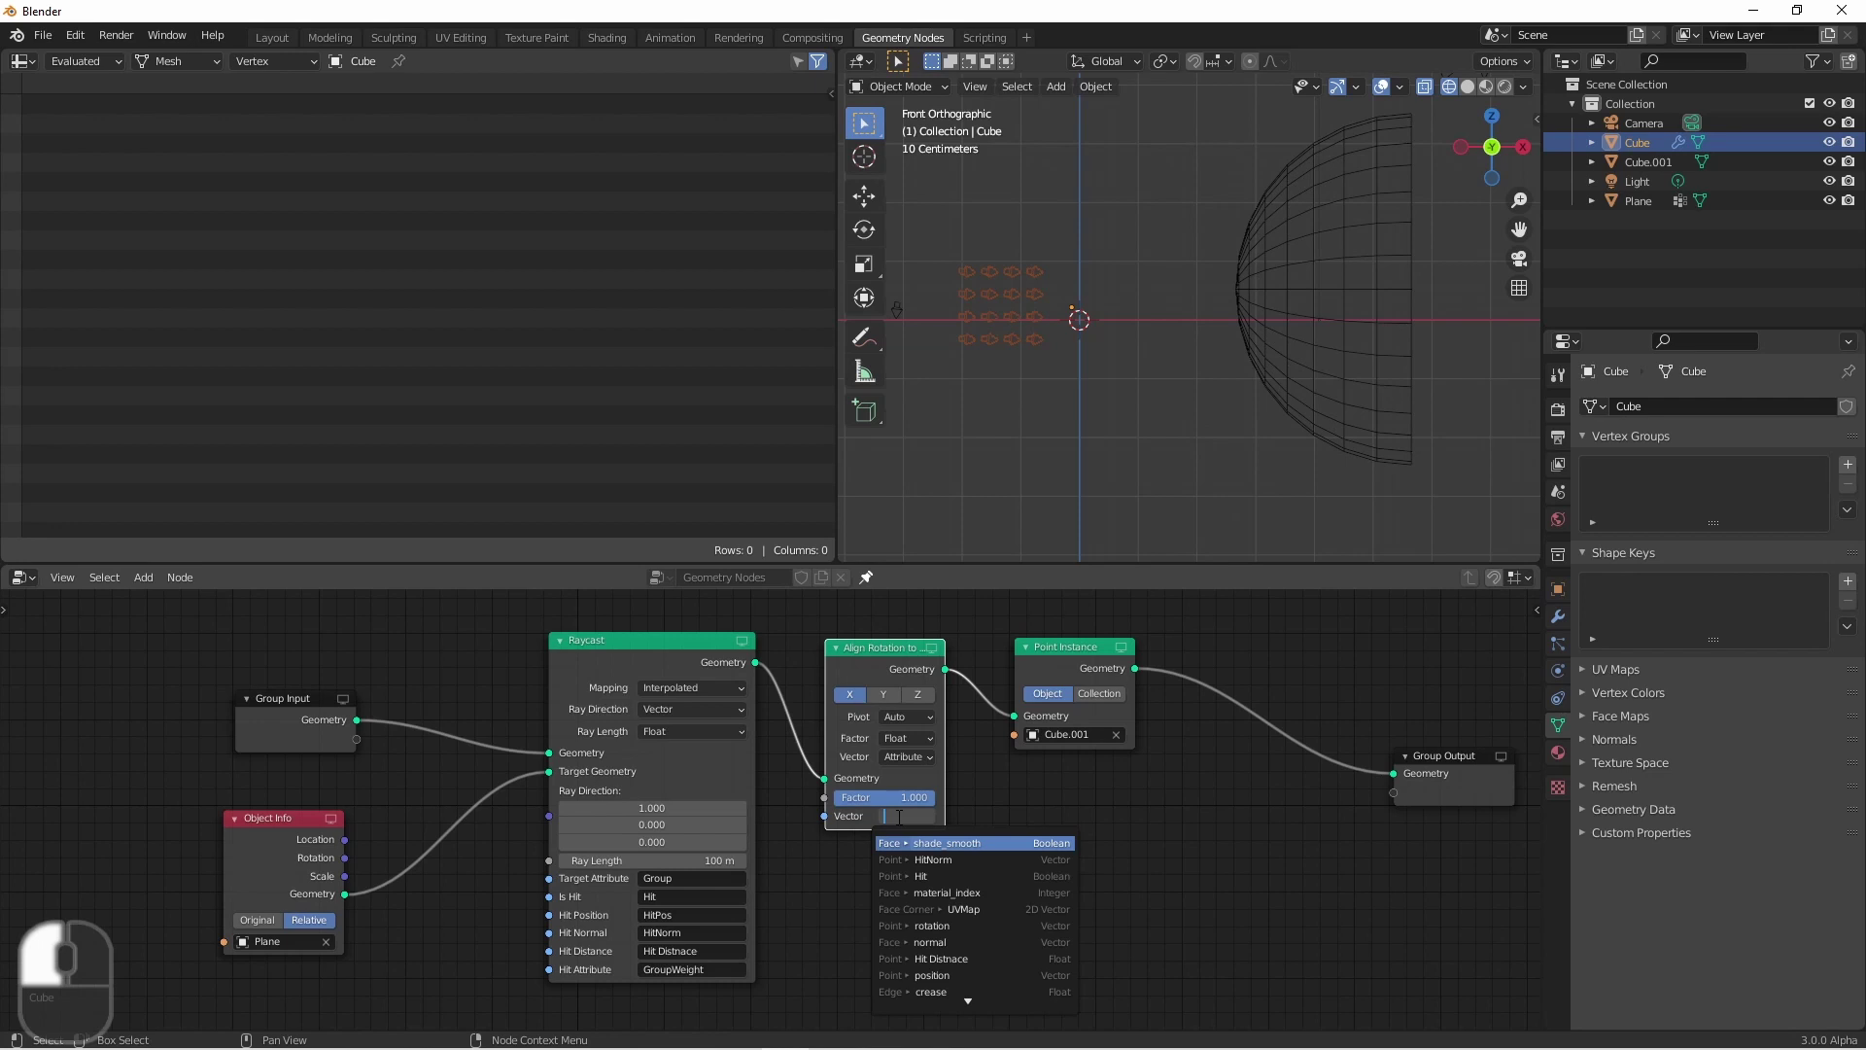
click(933, 859)
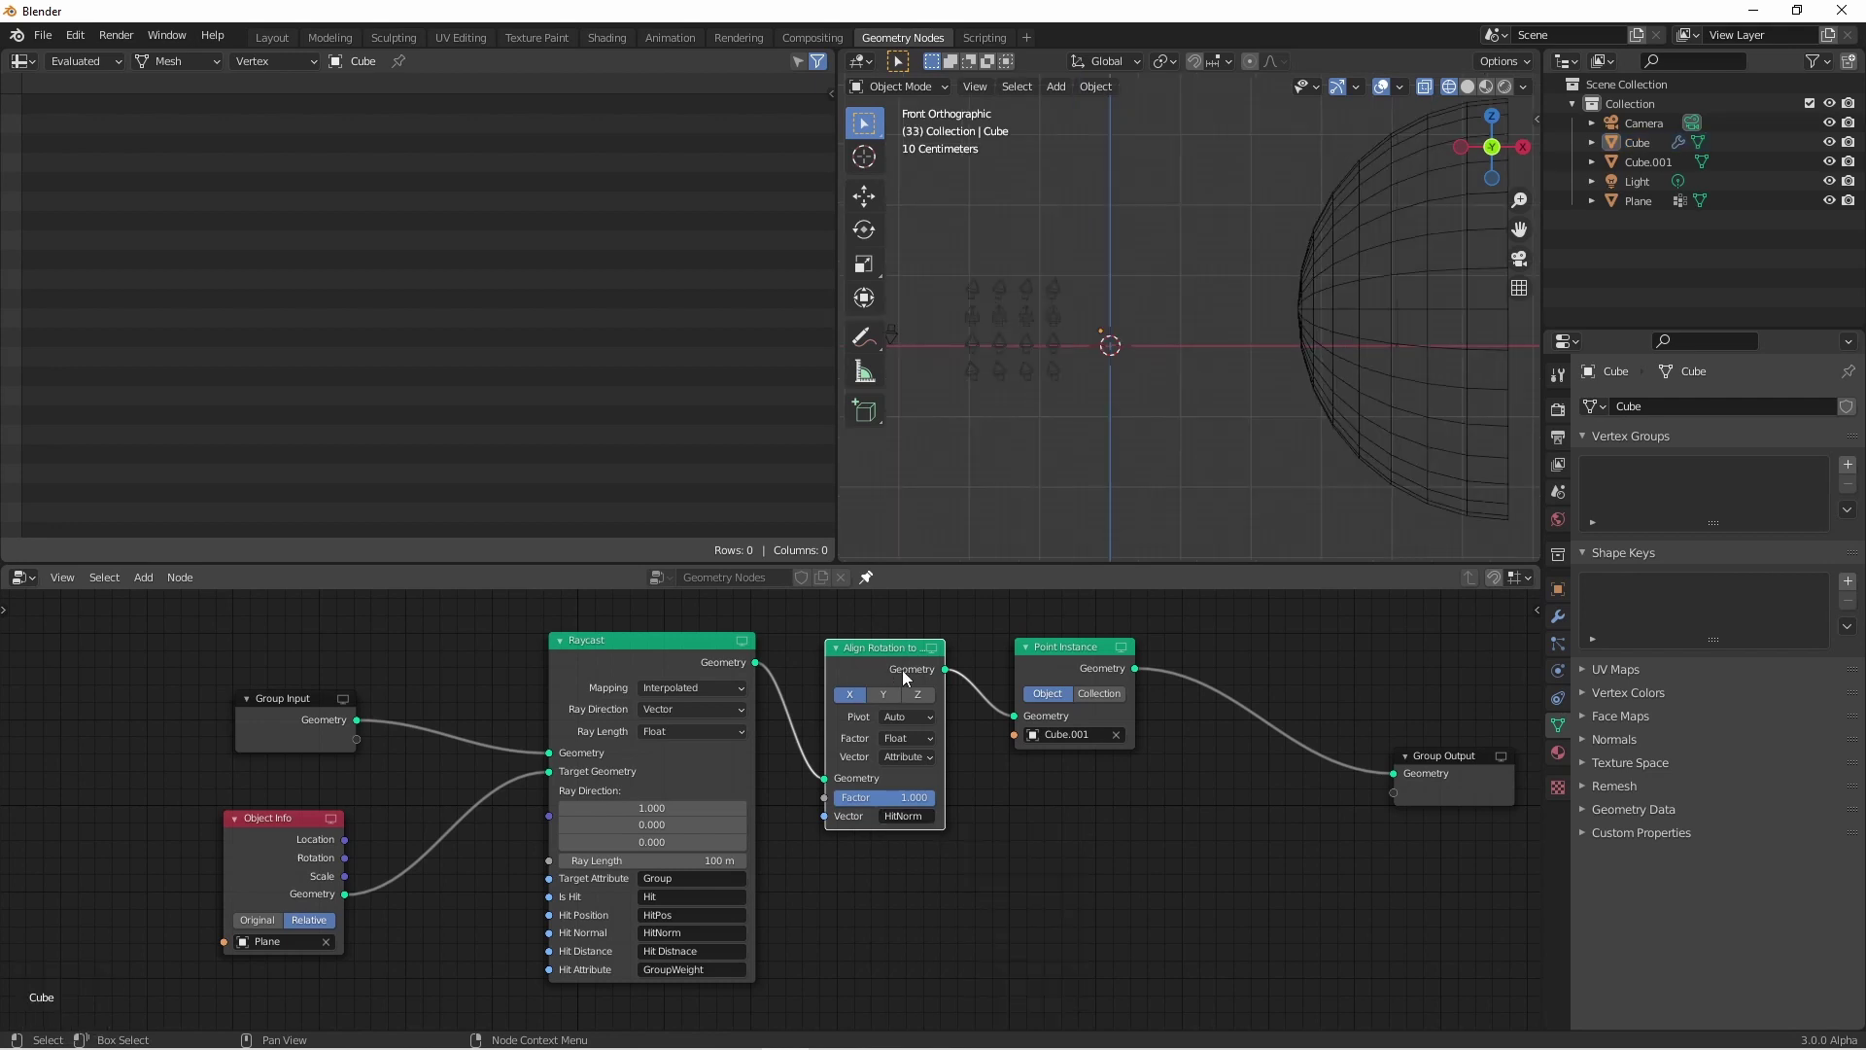
click(917, 694)
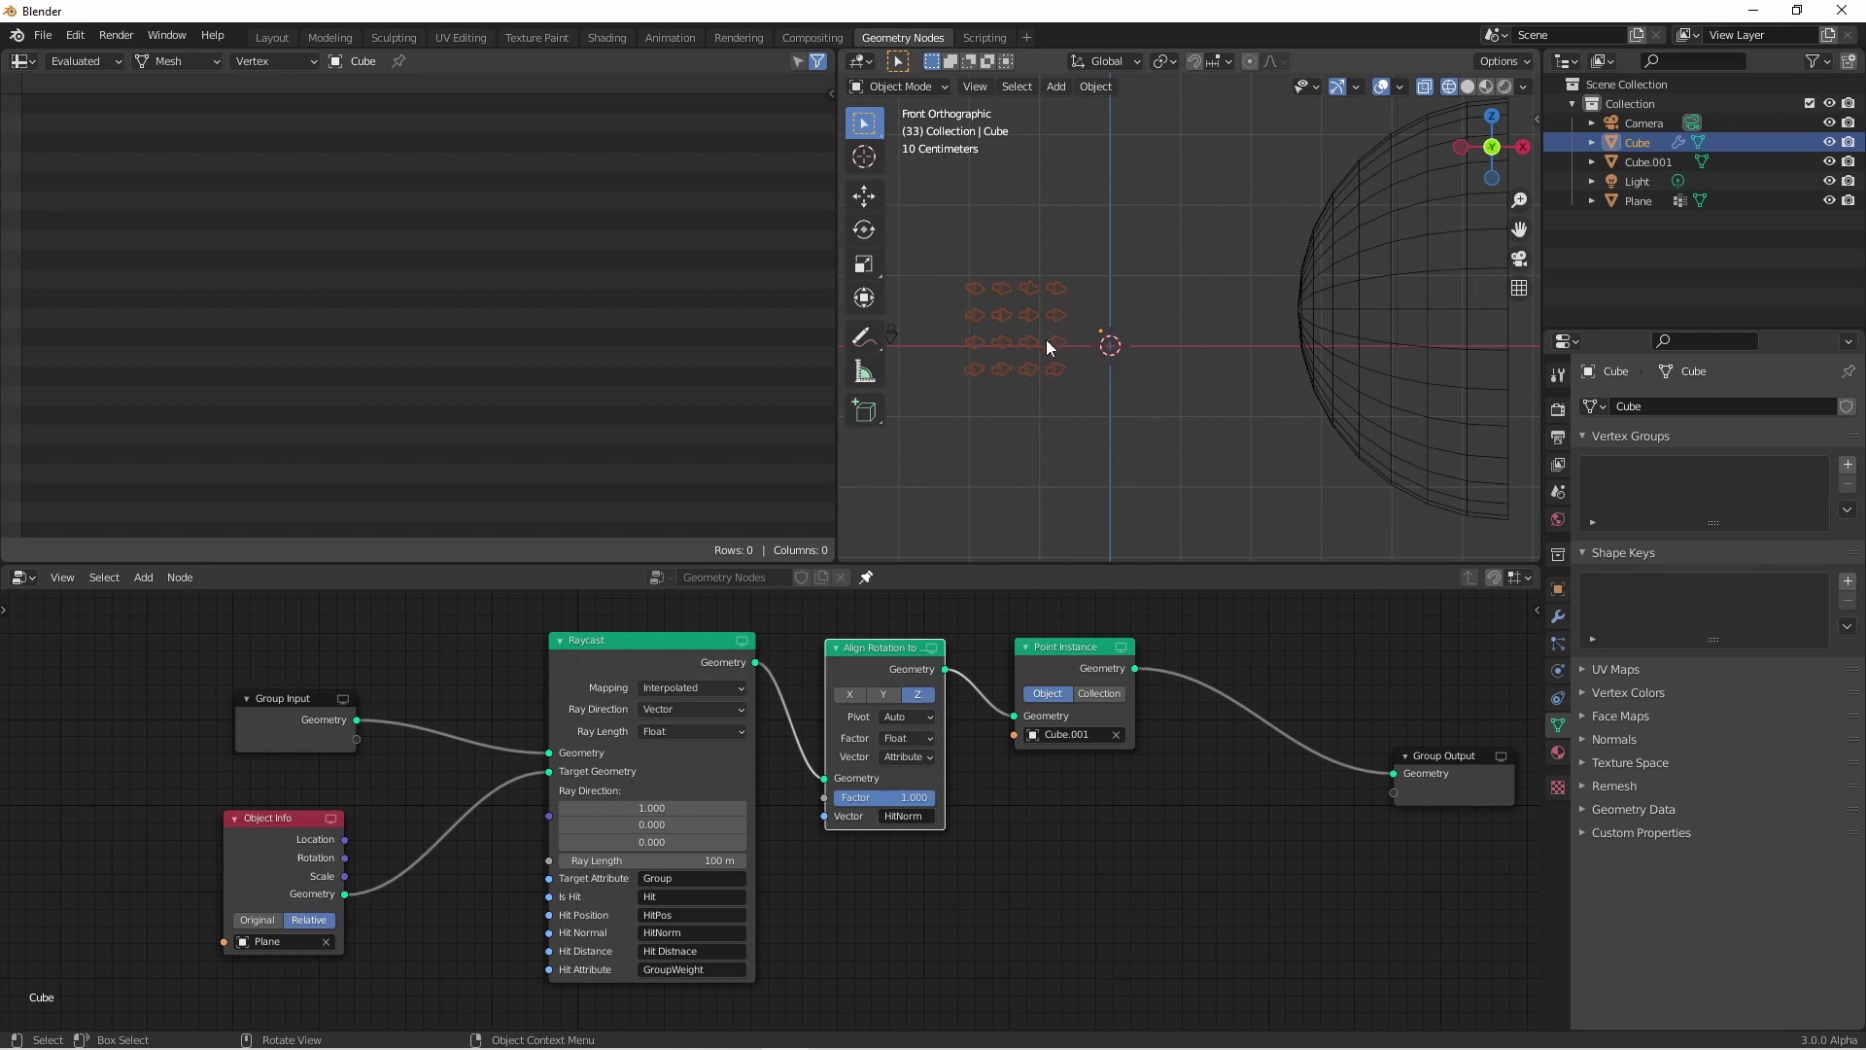
- Move the cube's grid of instanced arrows up and then close to the curved face of the half-sphere
key(g)
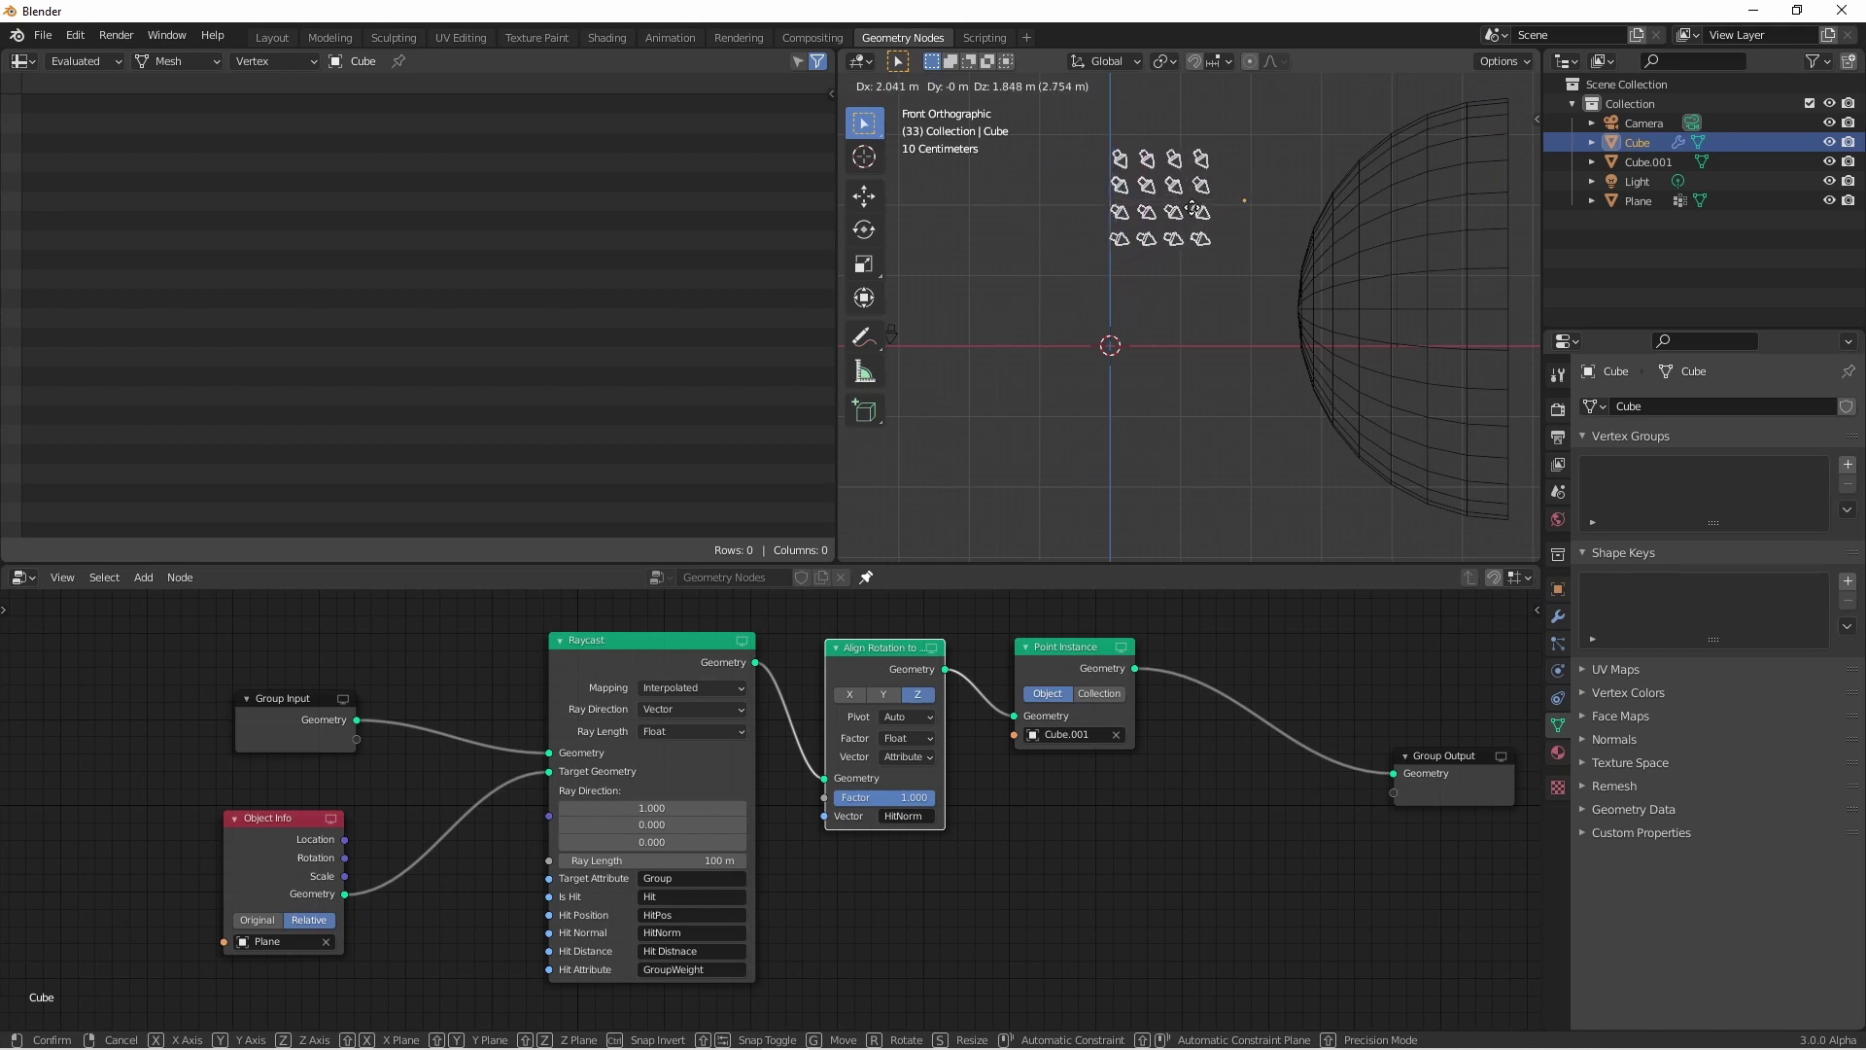
click(1133, 223)
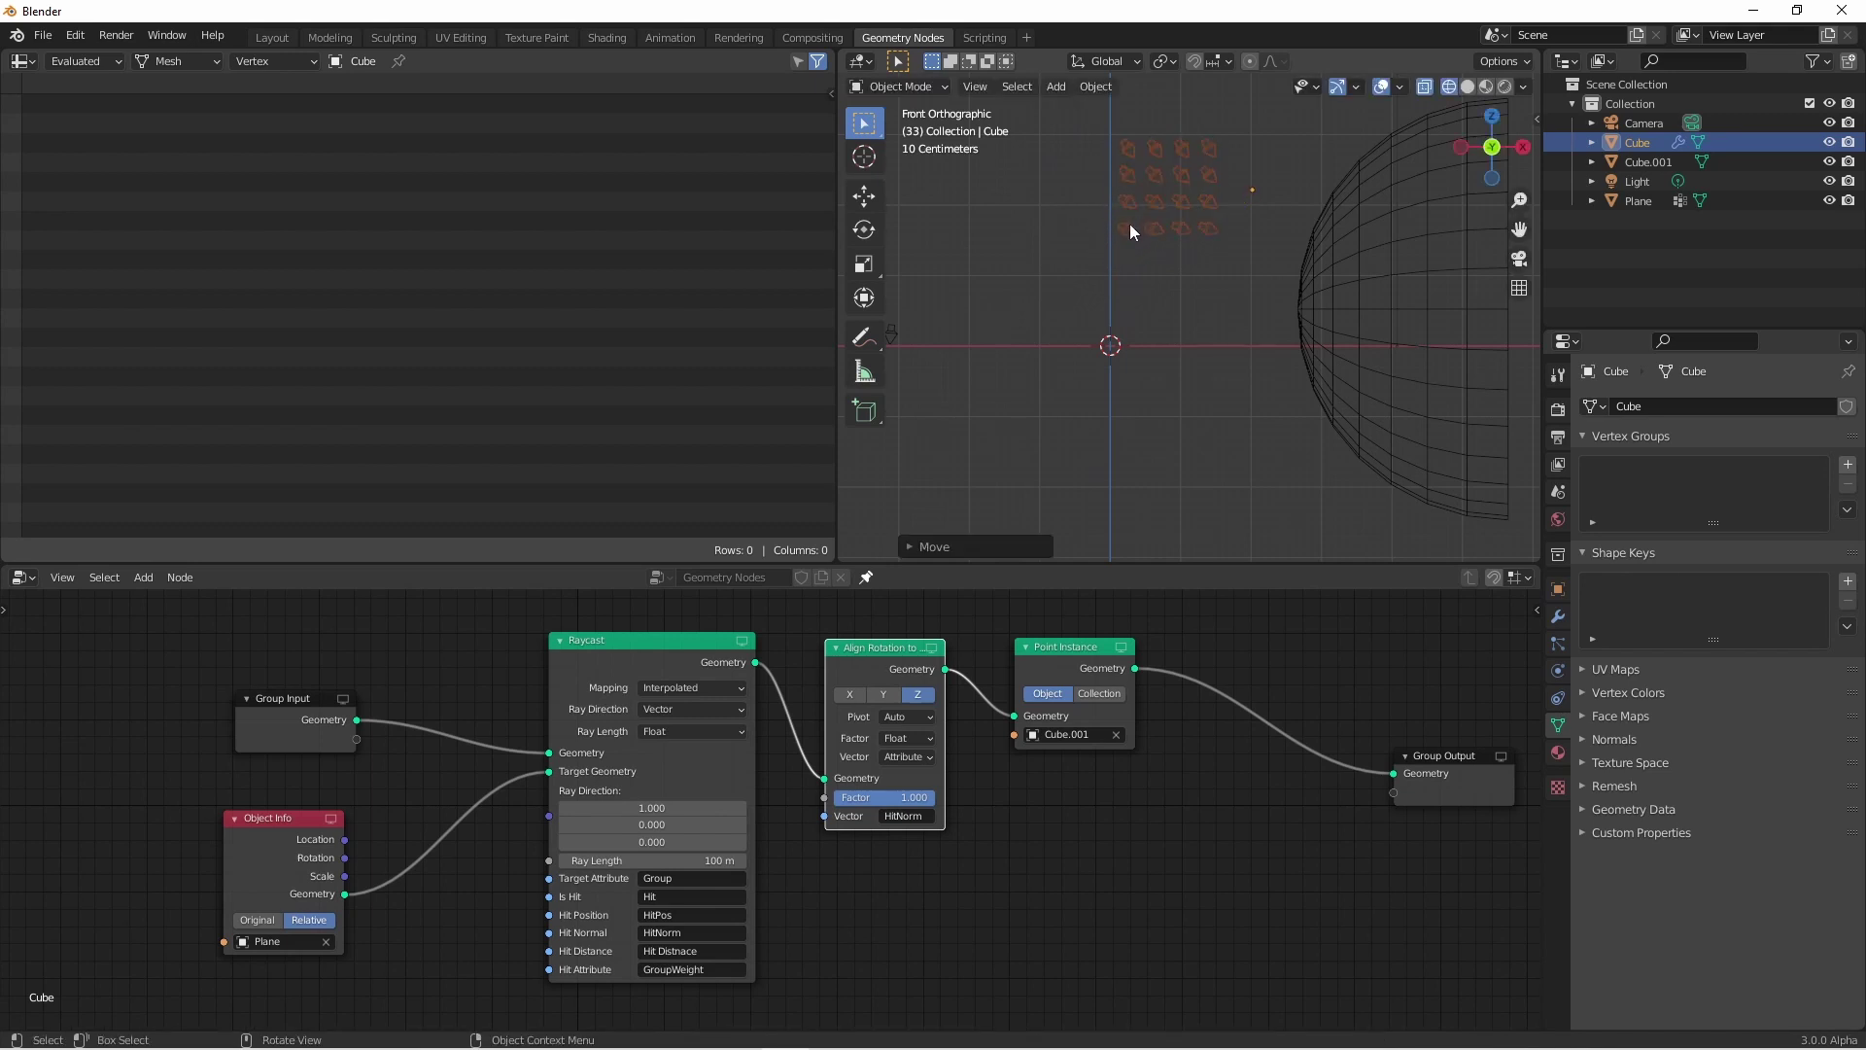
key(g)
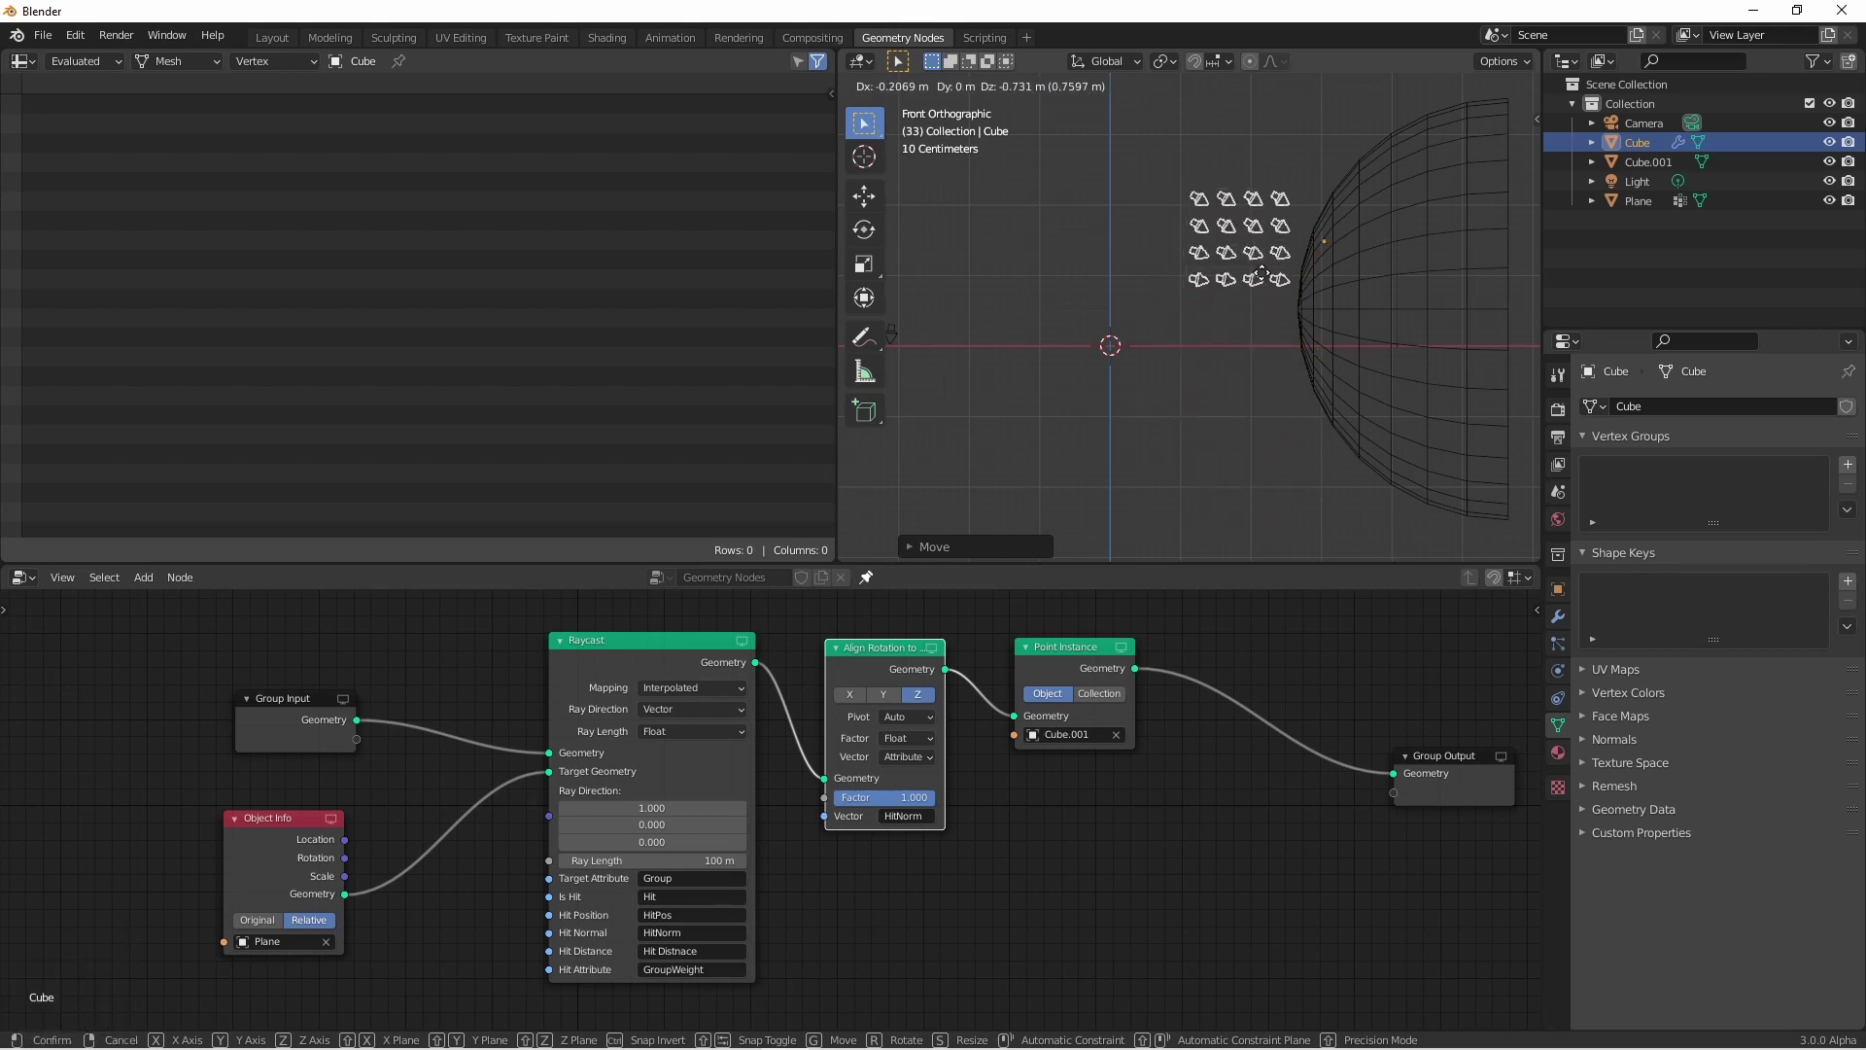
click(1266, 253)
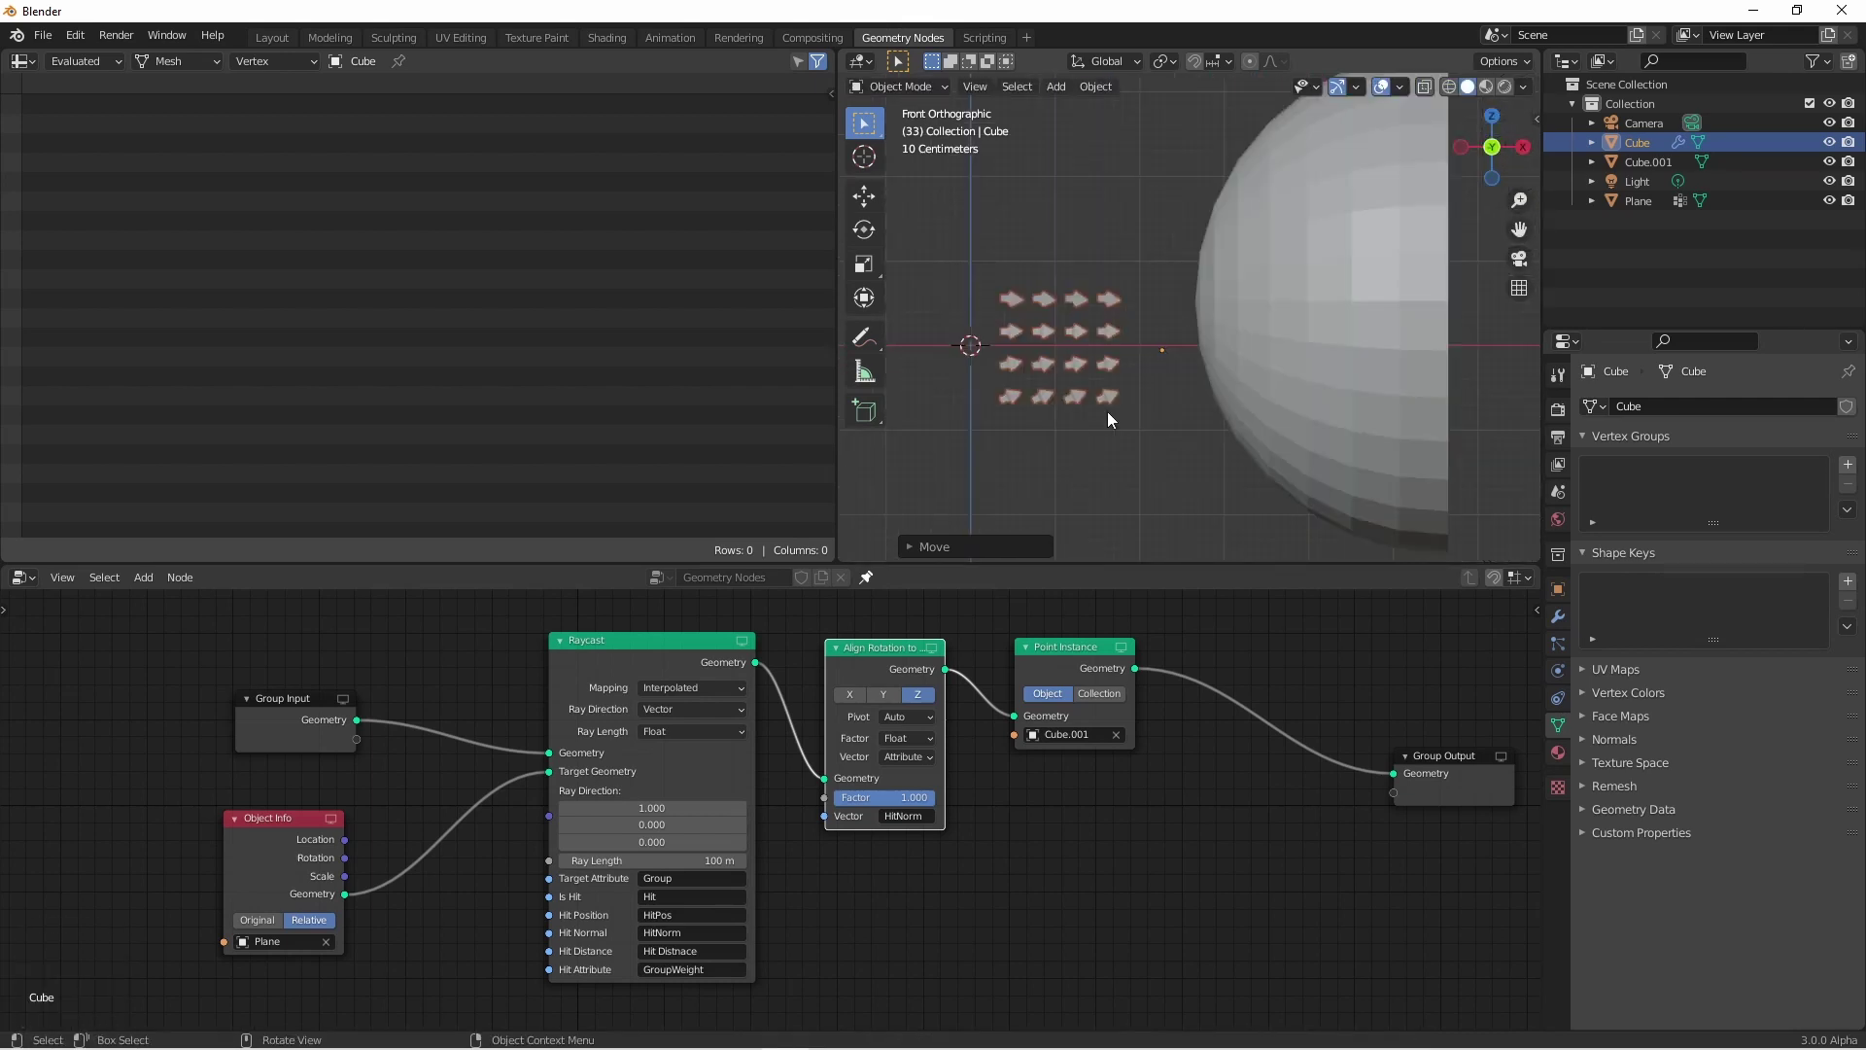